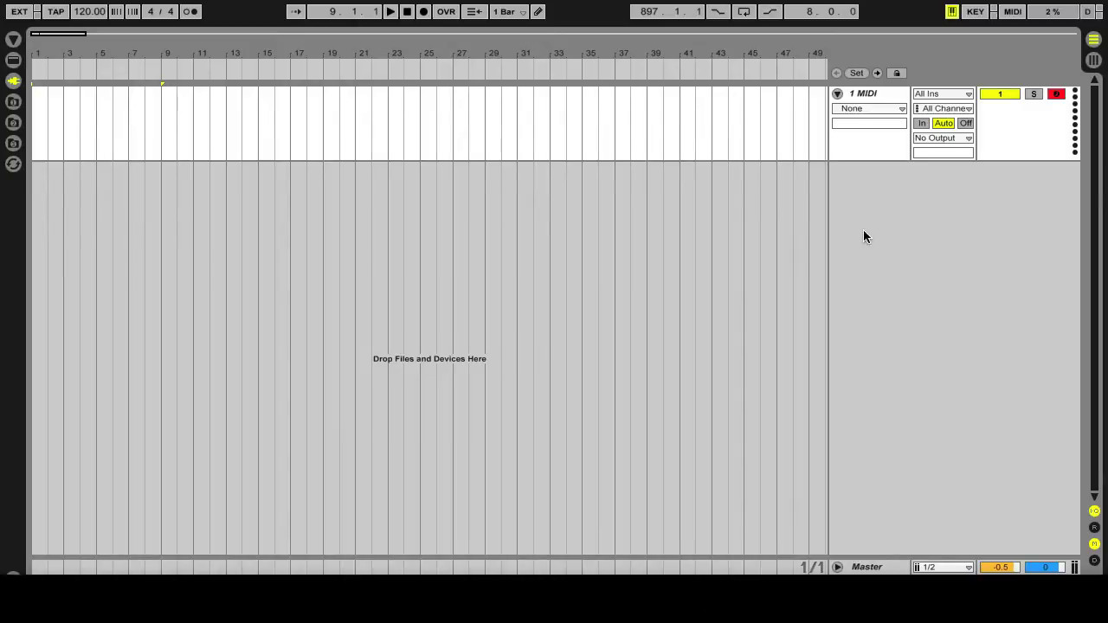
Step: Load the MDrummerVST plug-in onto the 1 MIDI track, leaving the device browser hidden
click(12, 41)
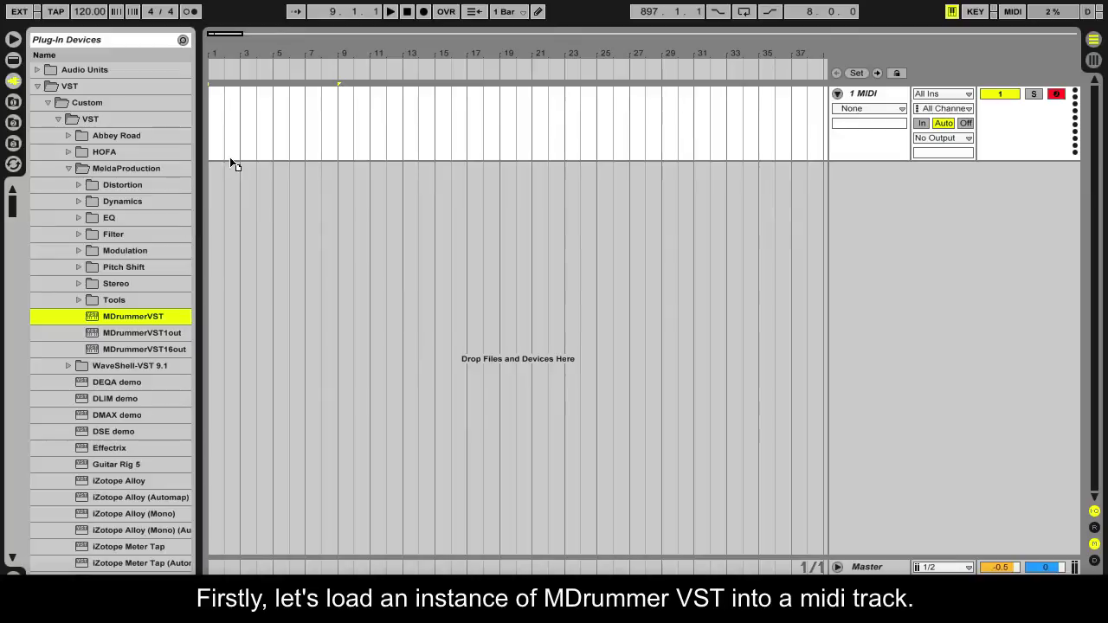
drag(249, 141, 249, 141)
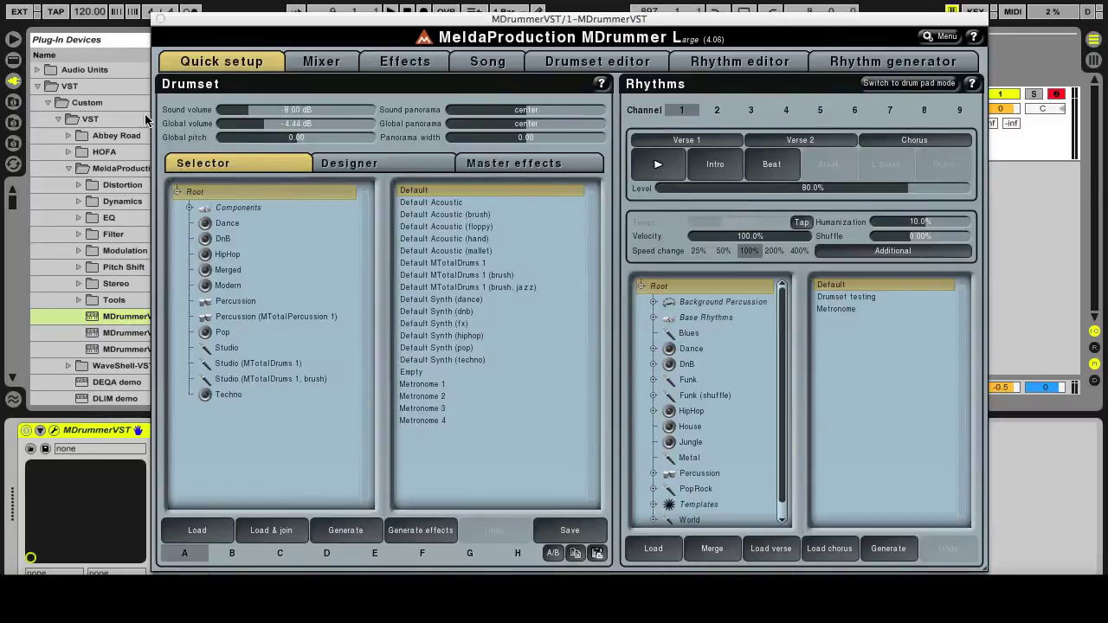
click(18, 40)
drag(435, 15, 447, 10)
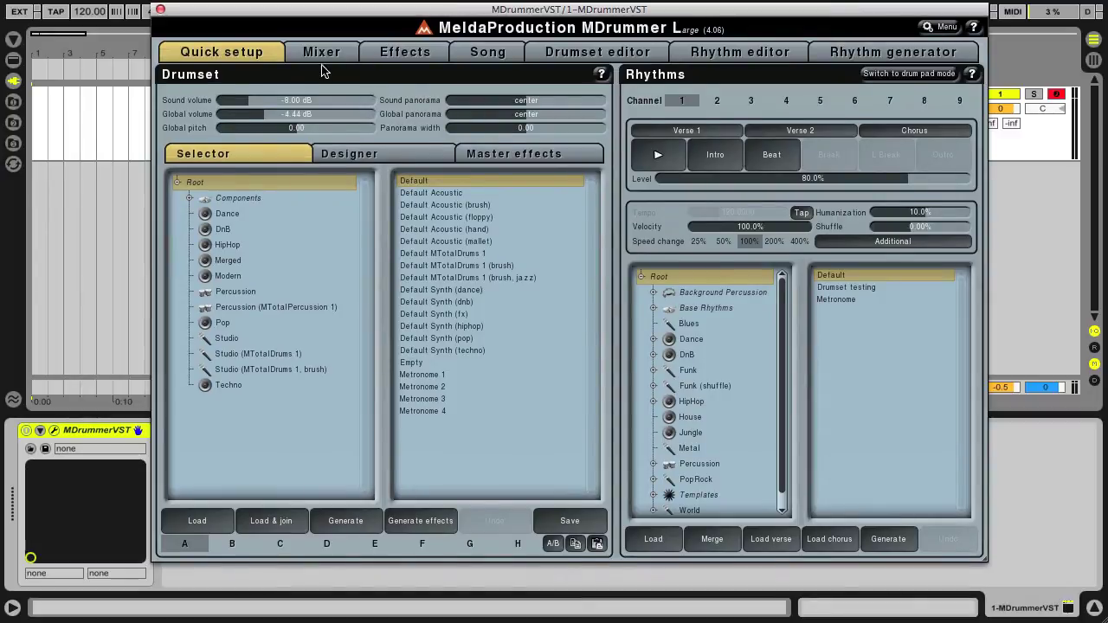
Step: Lower the drumset's sound volume to -13.4 dB and load the Dance 07 drumset while previewing the default rhythm
click(236, 101)
drag(235, 100, 232, 100)
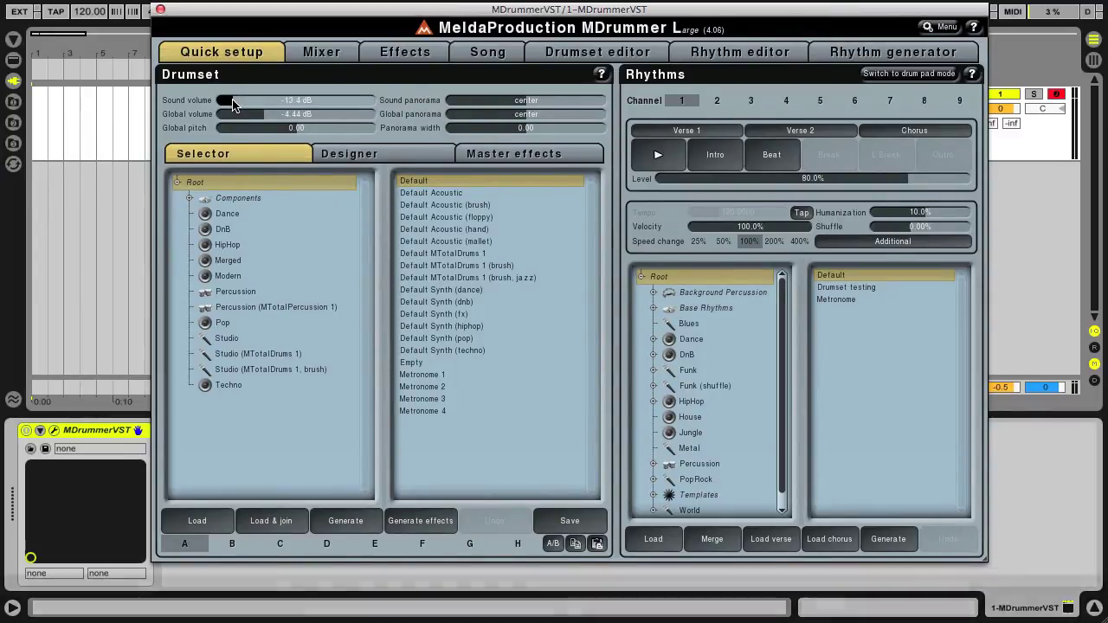
click(658, 156)
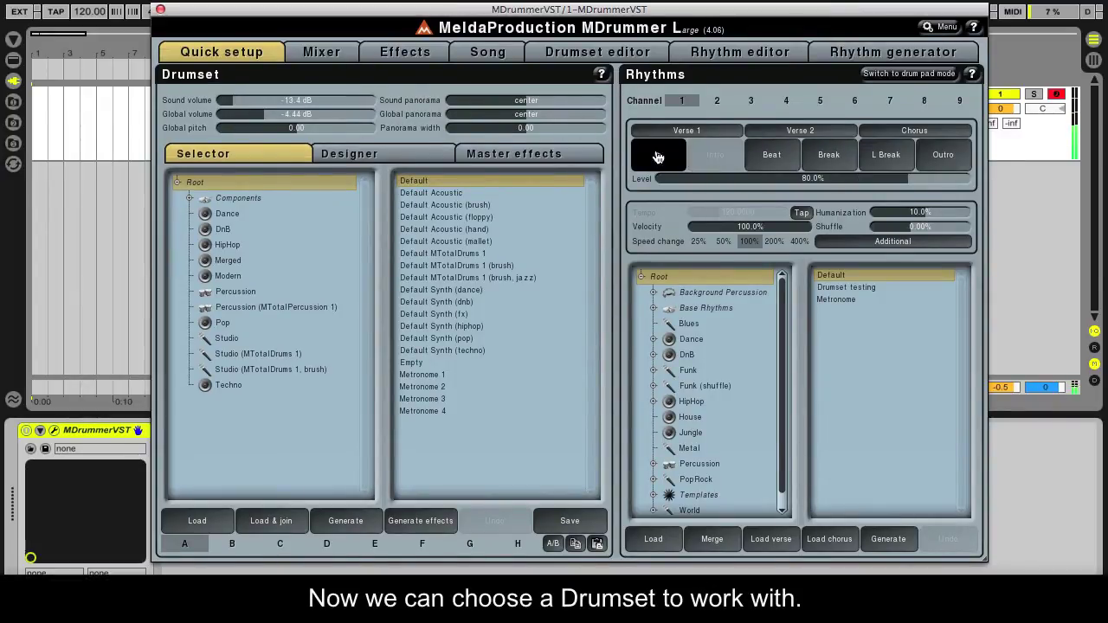
click(238, 215)
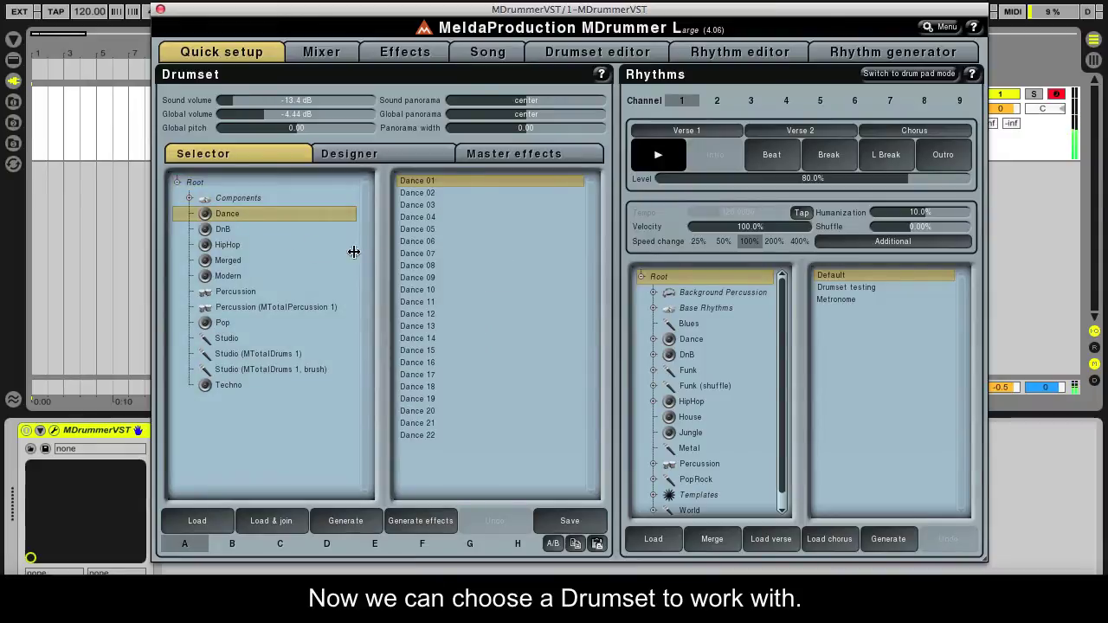
click(429, 253)
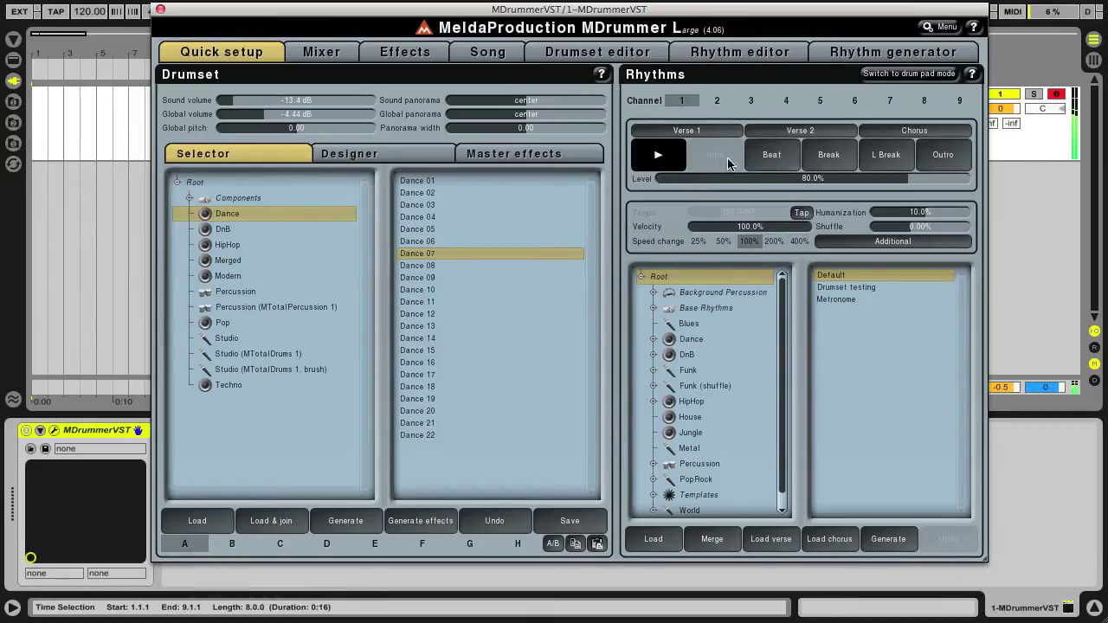
click(658, 158)
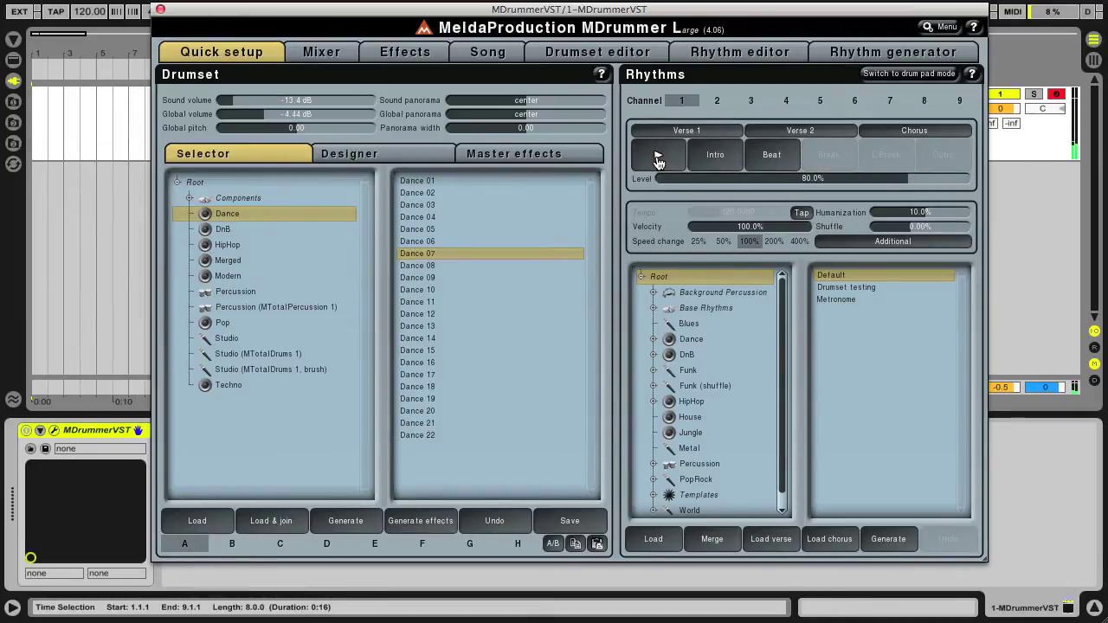
click(160, 10)
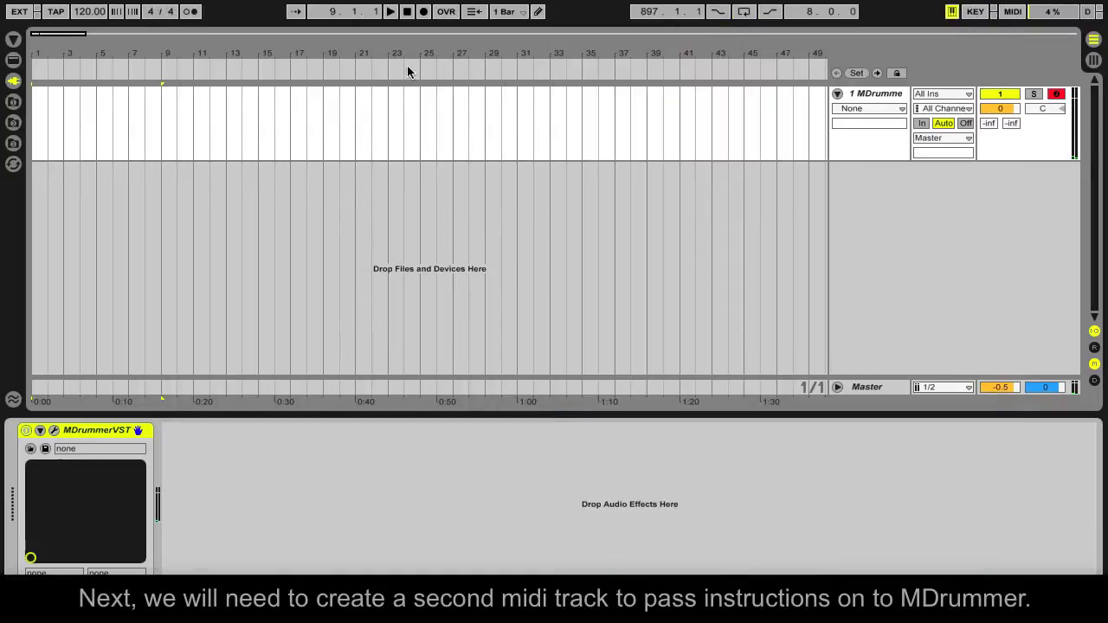
Step: Insert a second MIDI track below the MDrummer track and unfold it
click(855, 97)
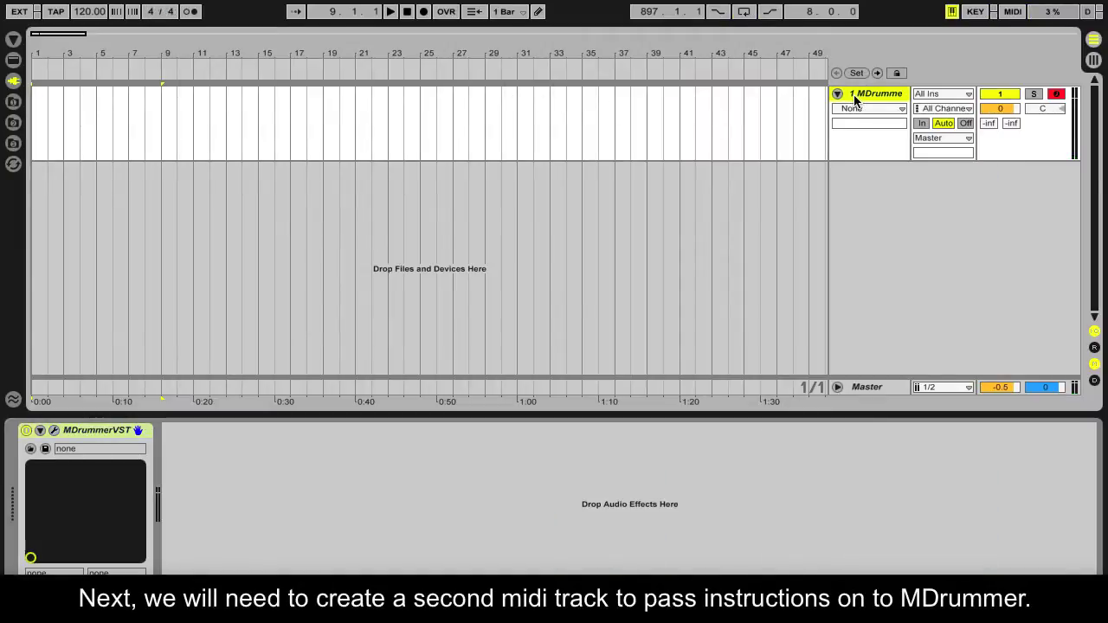
key(ctrl+shift+t)
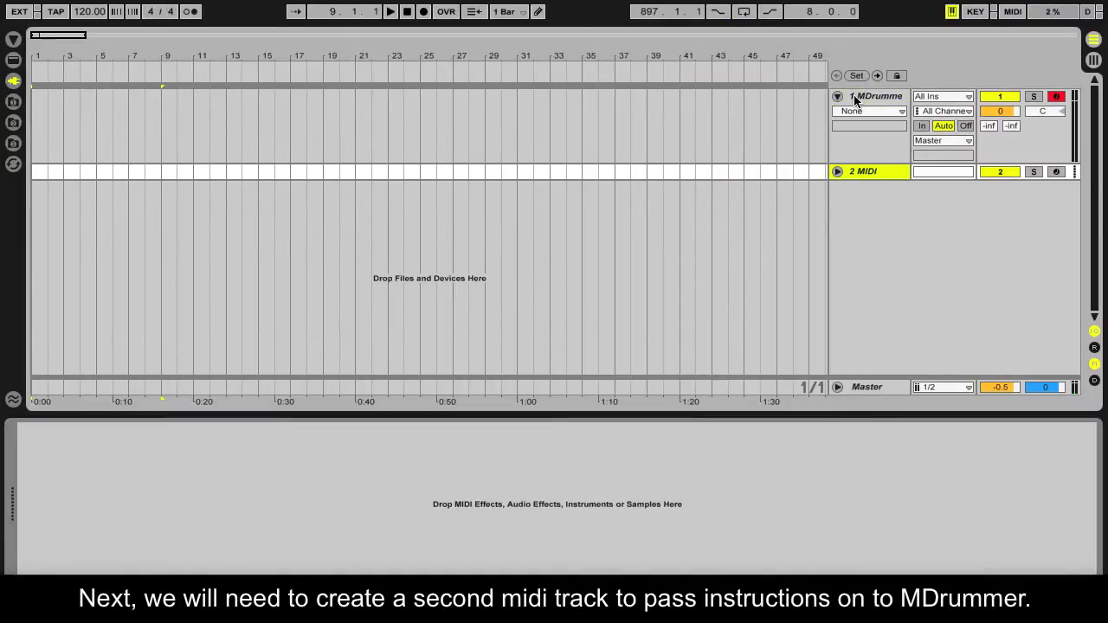
click(837, 172)
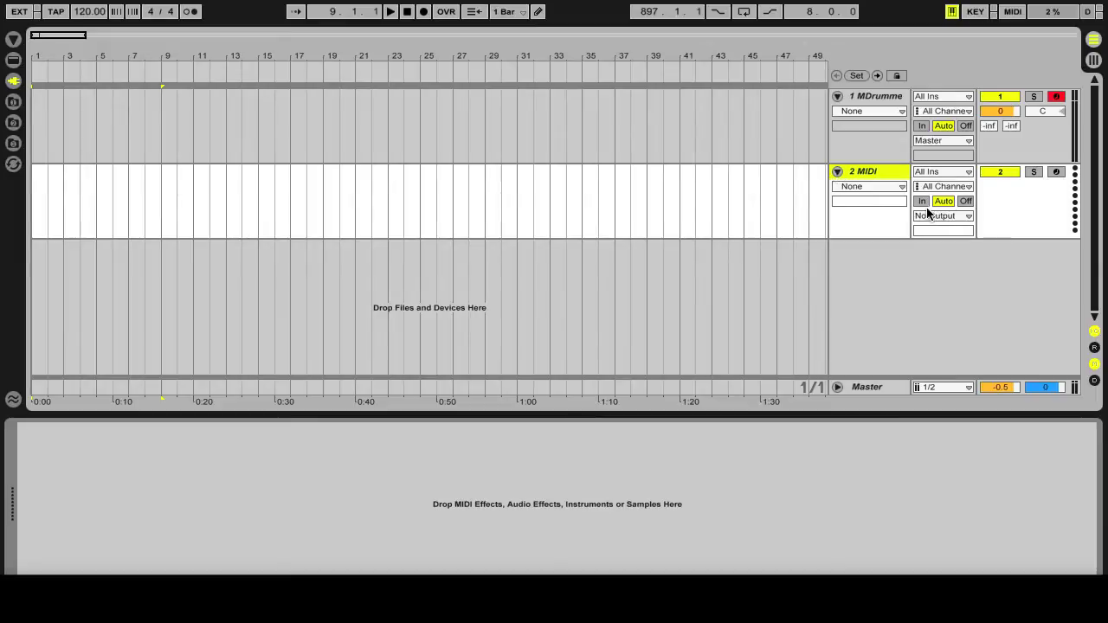
Step: Route the second MIDI track's output to the MDrummer track on channel 10-MDrummerVST
click(958, 216)
click(956, 260)
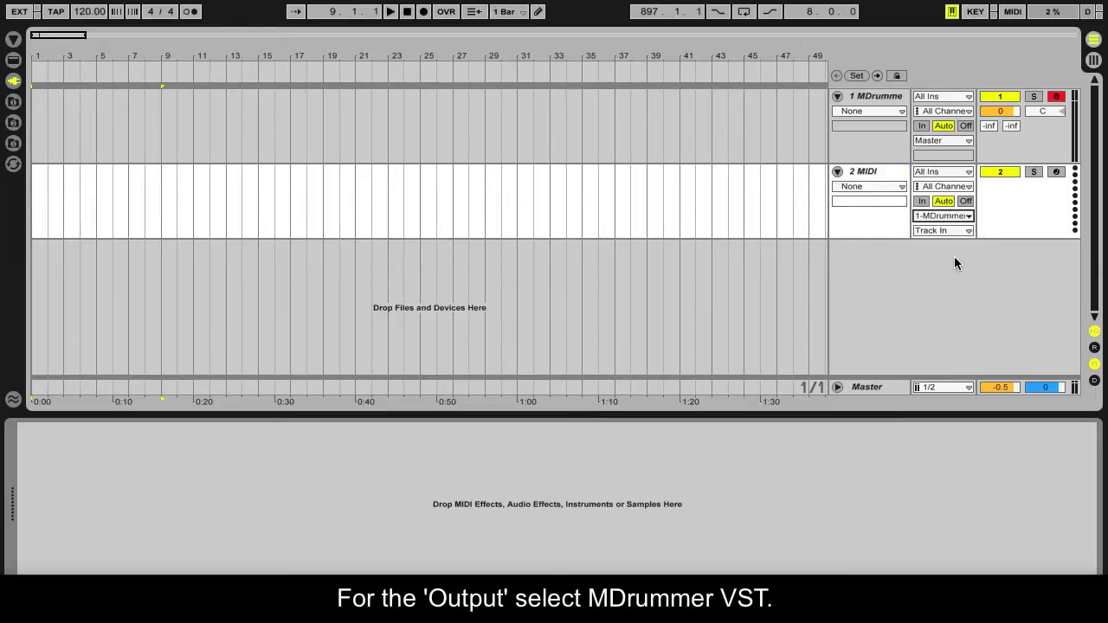
click(964, 232)
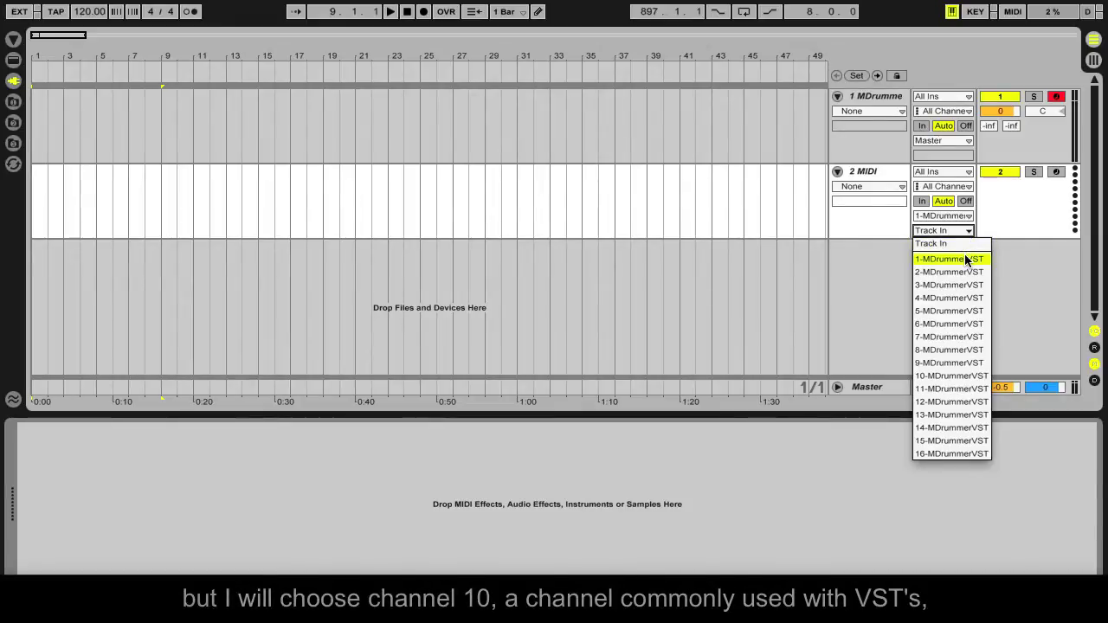
click(953, 376)
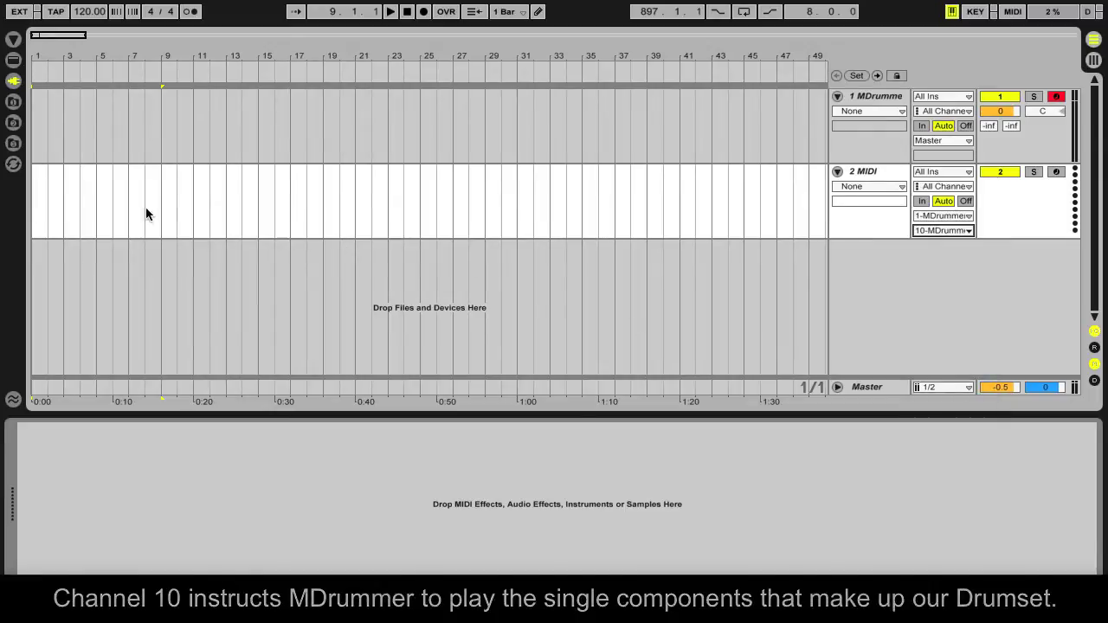
Step: Paste the prepared eight-bar drum clip at the start of the second MIDI track and play it back in the note editor
key(ctrl+v)
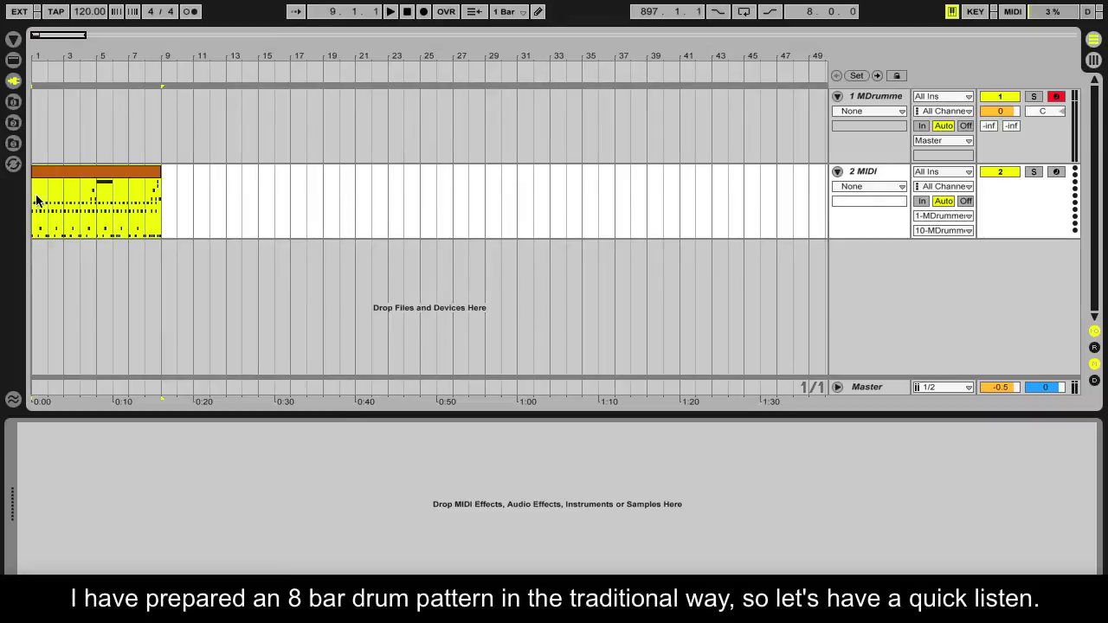
double_click(62, 175)
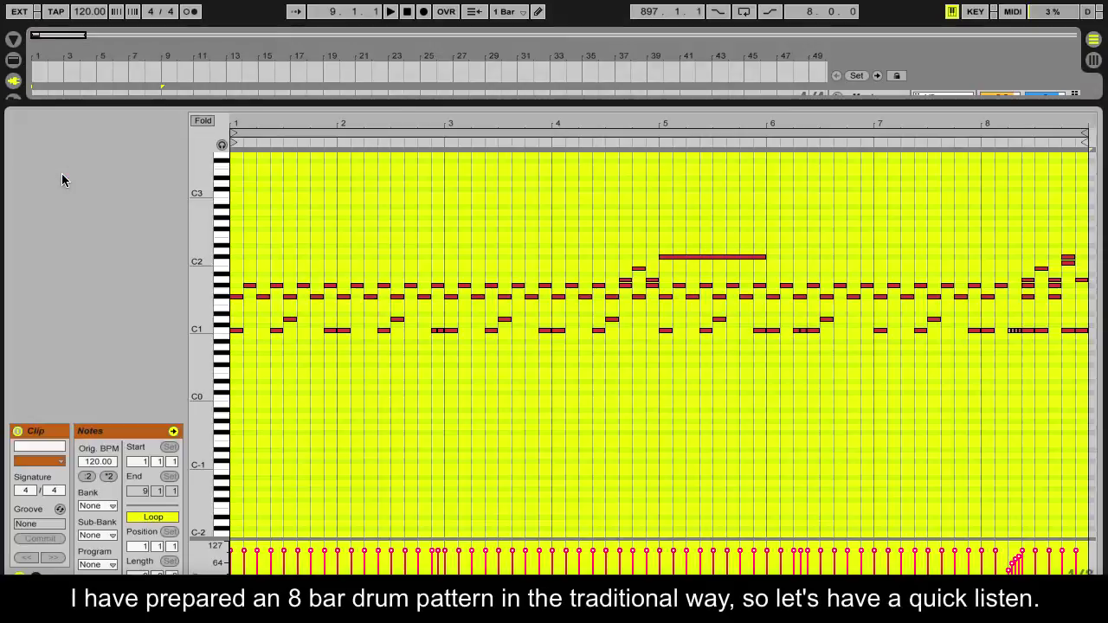
click(233, 185)
key(space)
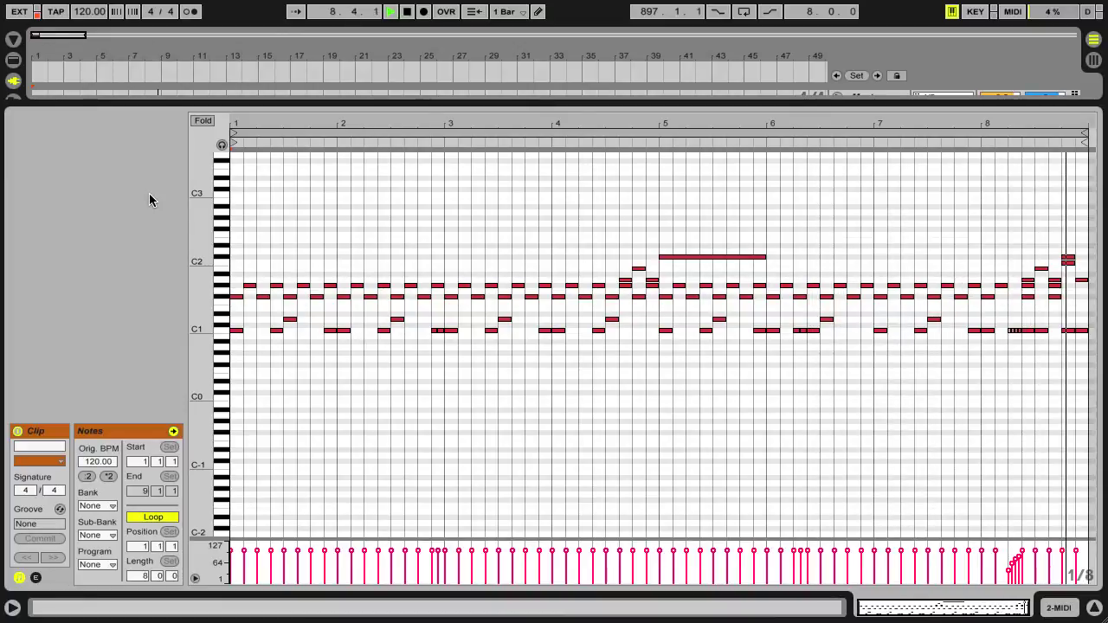
key(space)
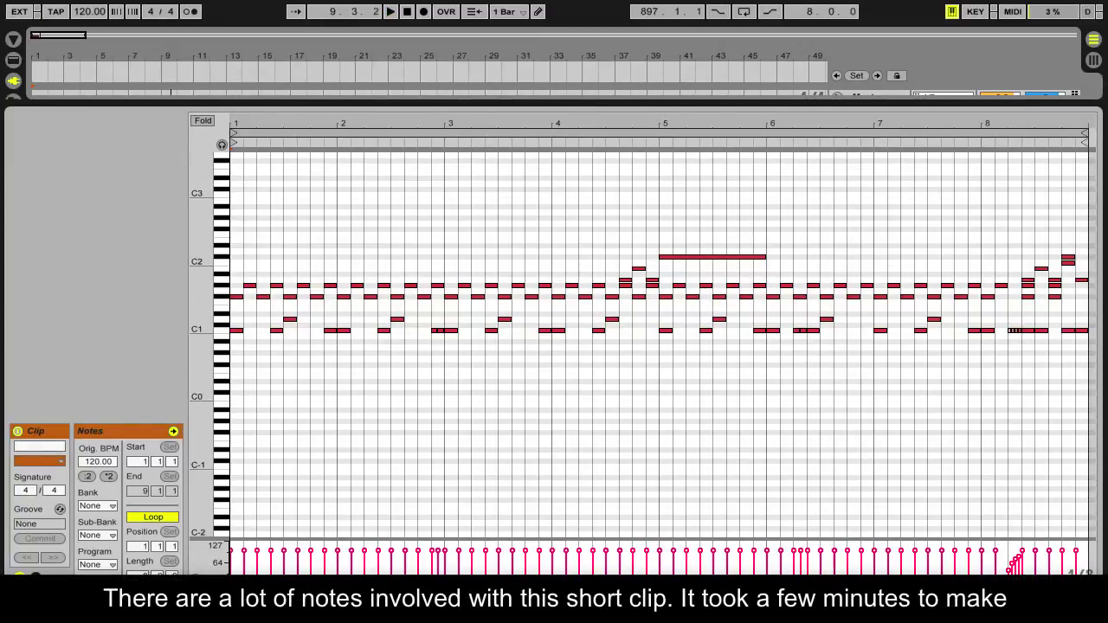
Step: Hide the clip's note editor and change the second MIDI track's output channel to 1-MDrummerVST
key(ctrl+alt+l)
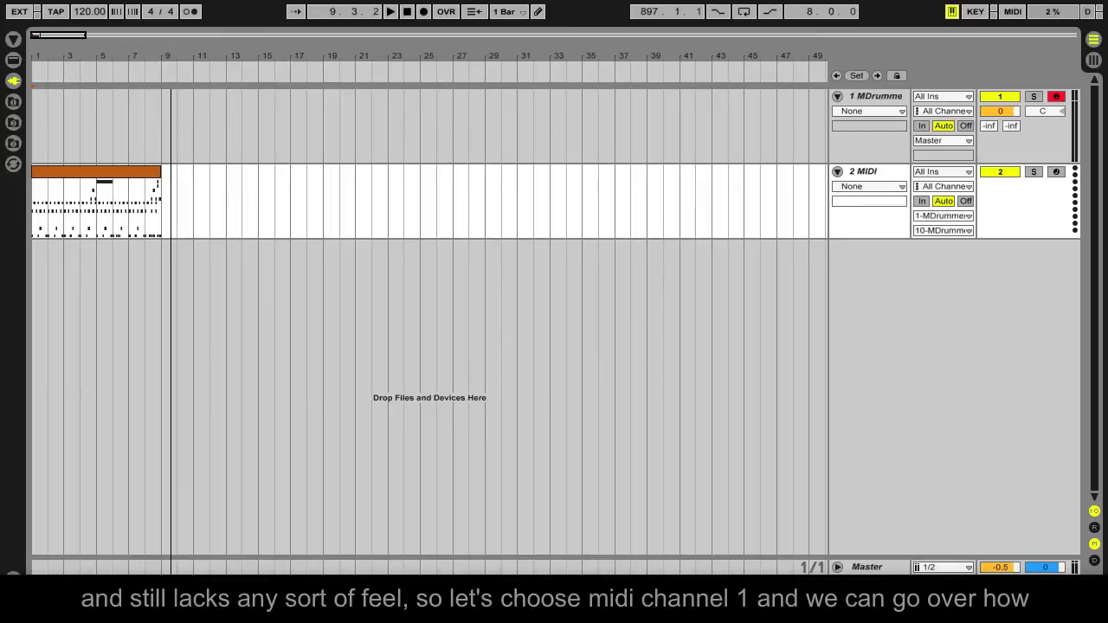
click(966, 233)
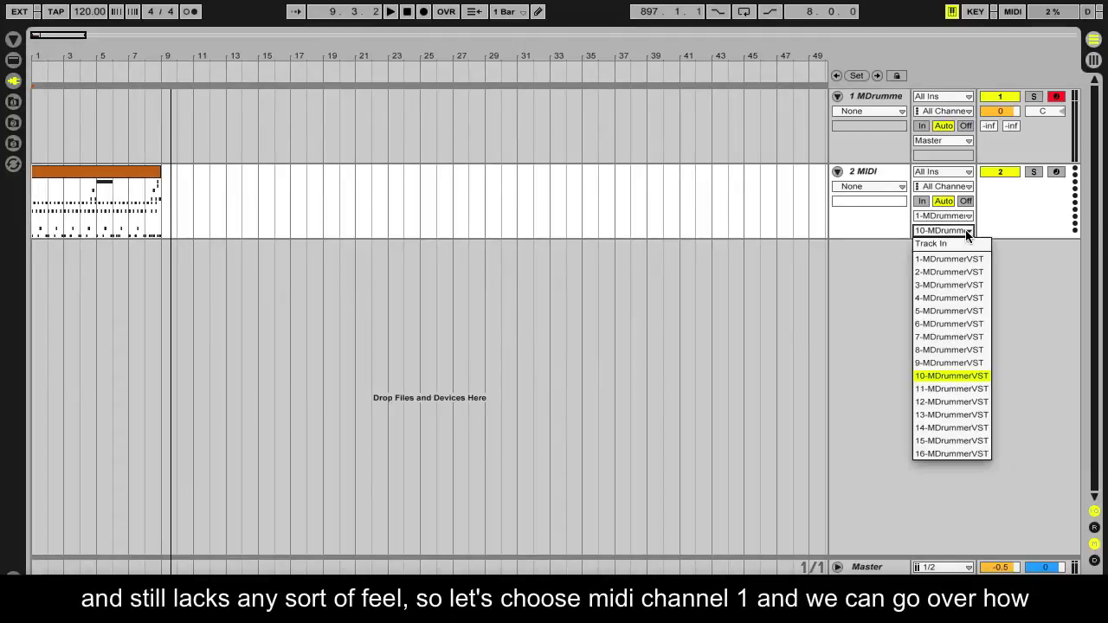
click(959, 261)
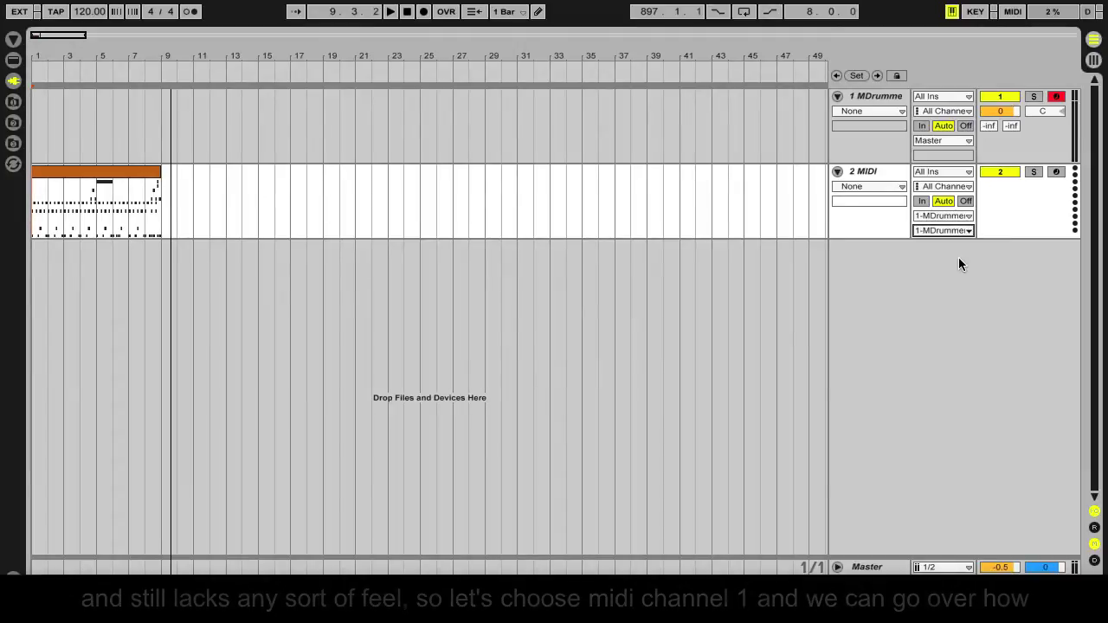
Step: Open the eight-bar clip on the second MIDI track and delete all of its notes
click(153, 172)
double_click(154, 172)
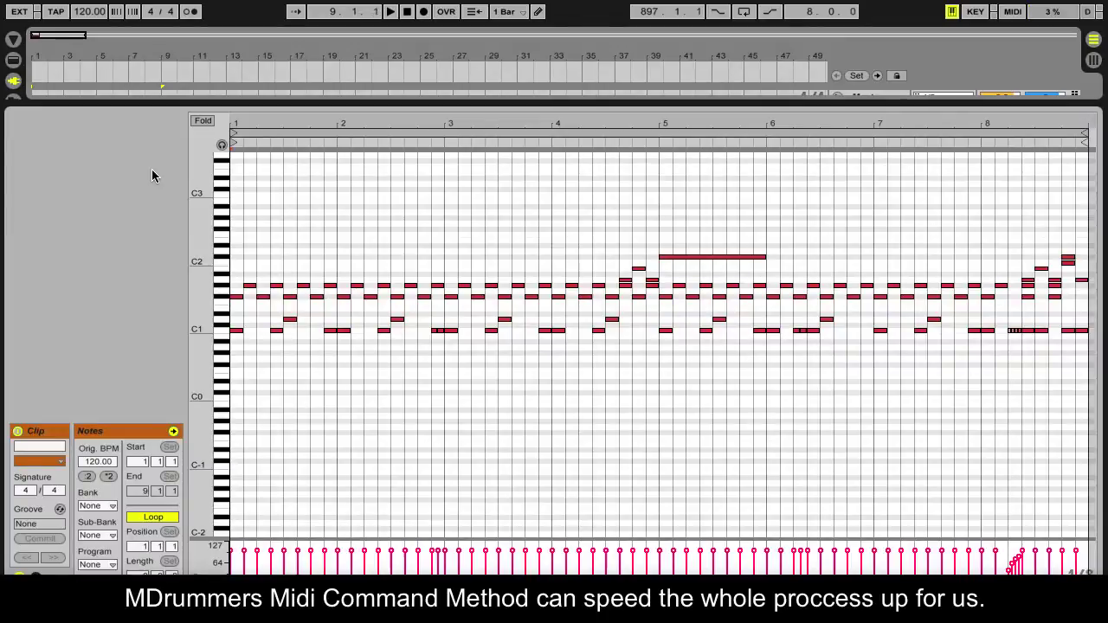
click(277, 241)
key(ctrl+a)
key(Delete)
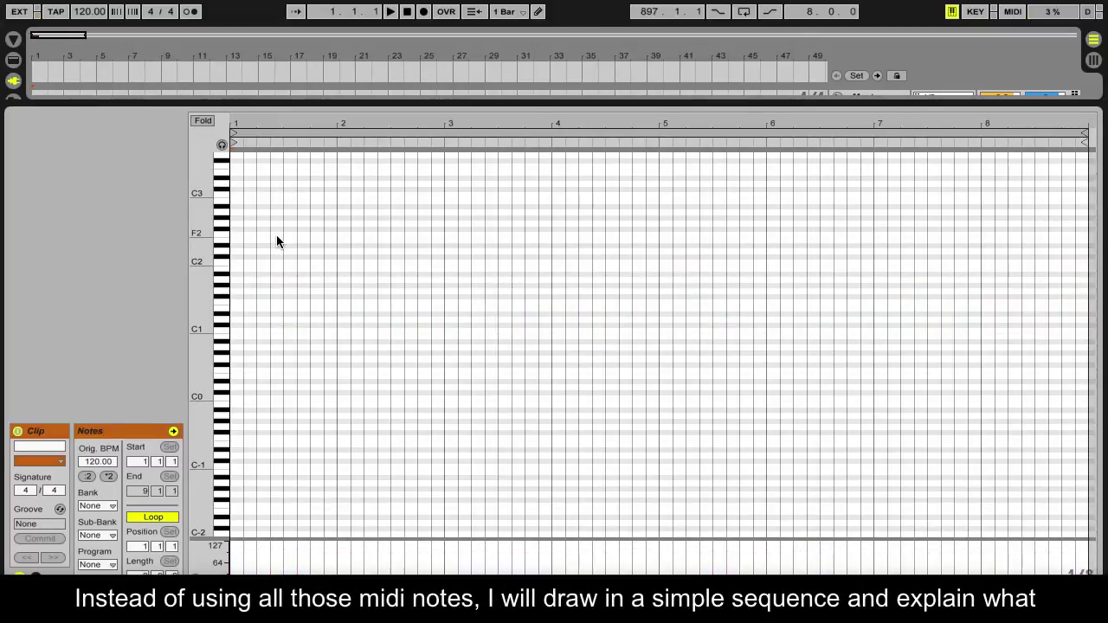
Step: Add an eighth-note C-1 at the start of bar 1 and duplicate it to the start of every bar through bar 8
double_click(237, 465)
drag(237, 465, 334, 476)
key(ctrl+d)
key(ctrl+d)
key(ctrl+d)
key(ctrl+d)
key(ctrl+d)
key(ctrl+d)
key(ctrl+d)
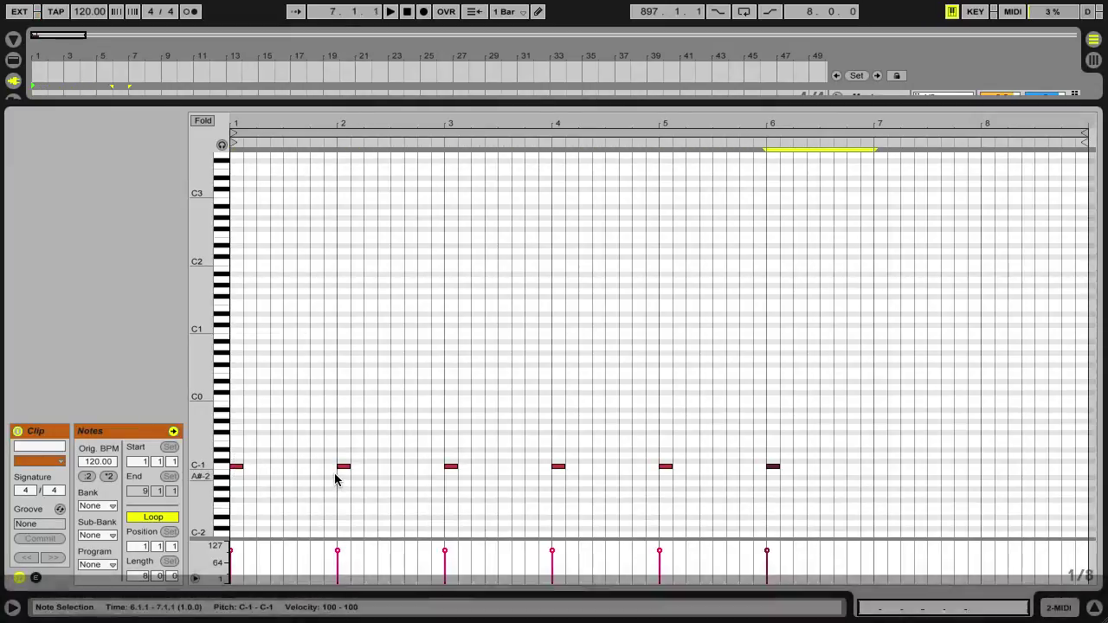
Step: Raise the bar 8 note to C2 and play the command sequence back
key(shift+Up)
key(shift+Up)
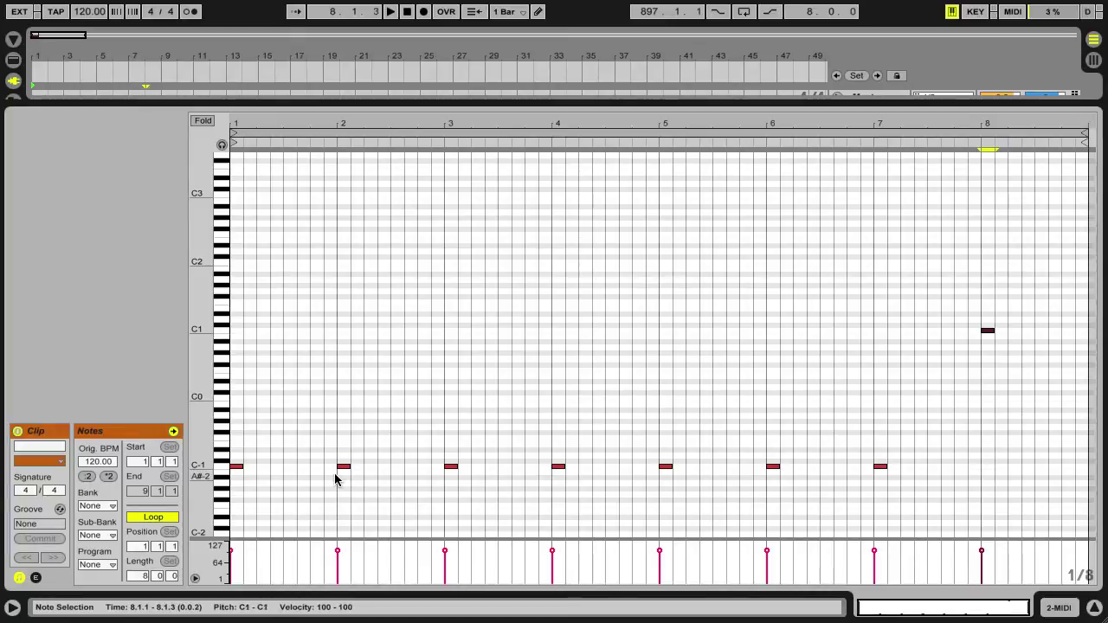
key(space)
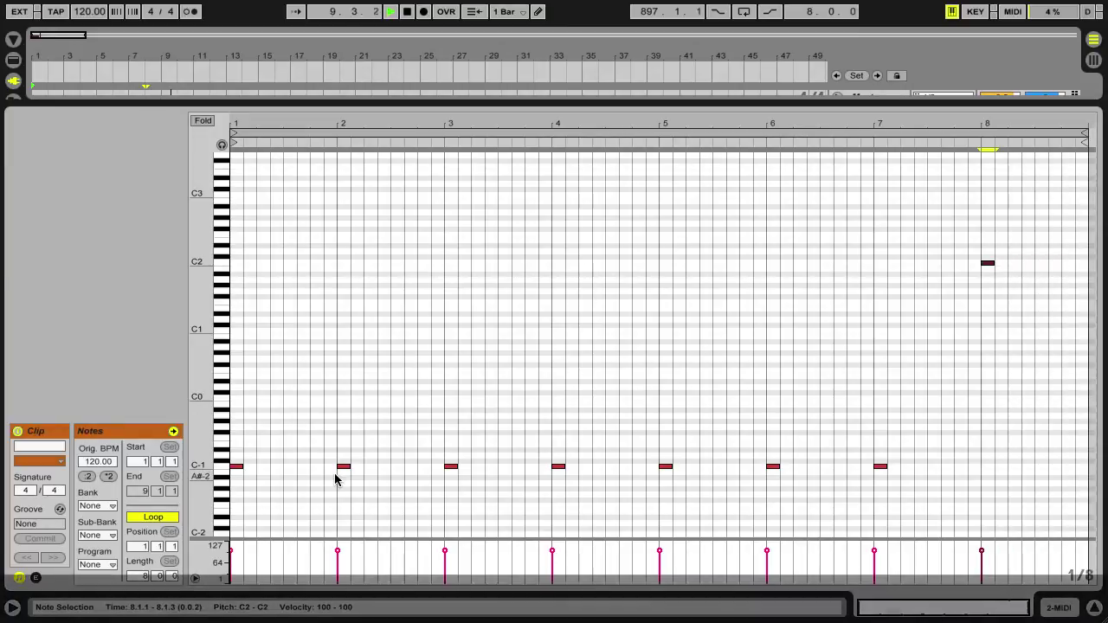
key(space)
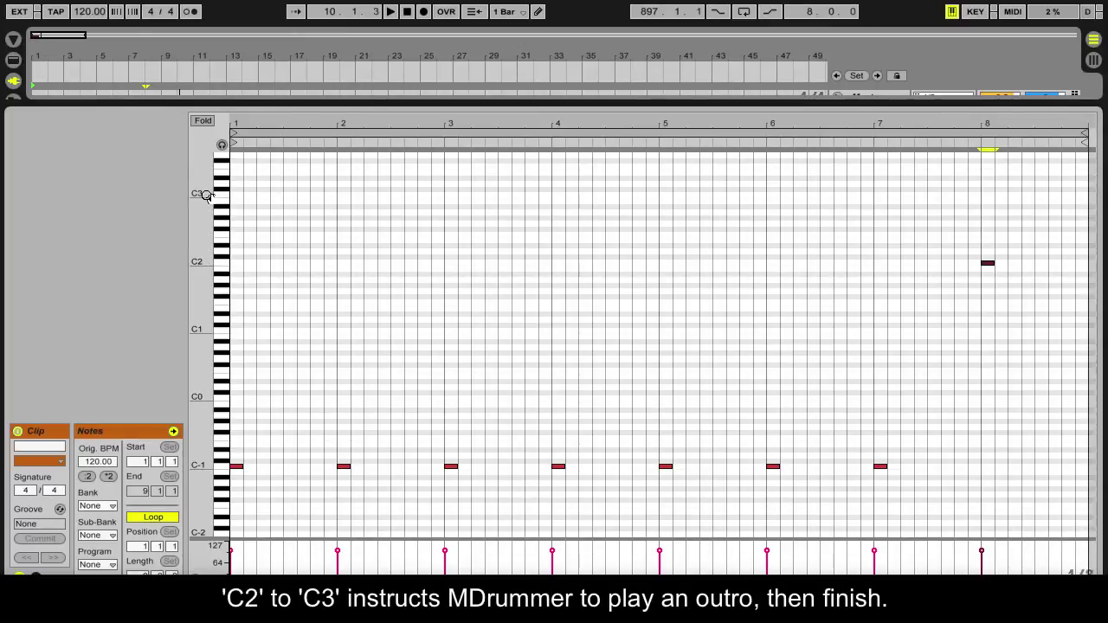
Step: Review the octaves above C3 in the note editor and lower the bar 1 note to C-2
scroll(206, 195, up, 6)
scroll(206, 195, up, 5)
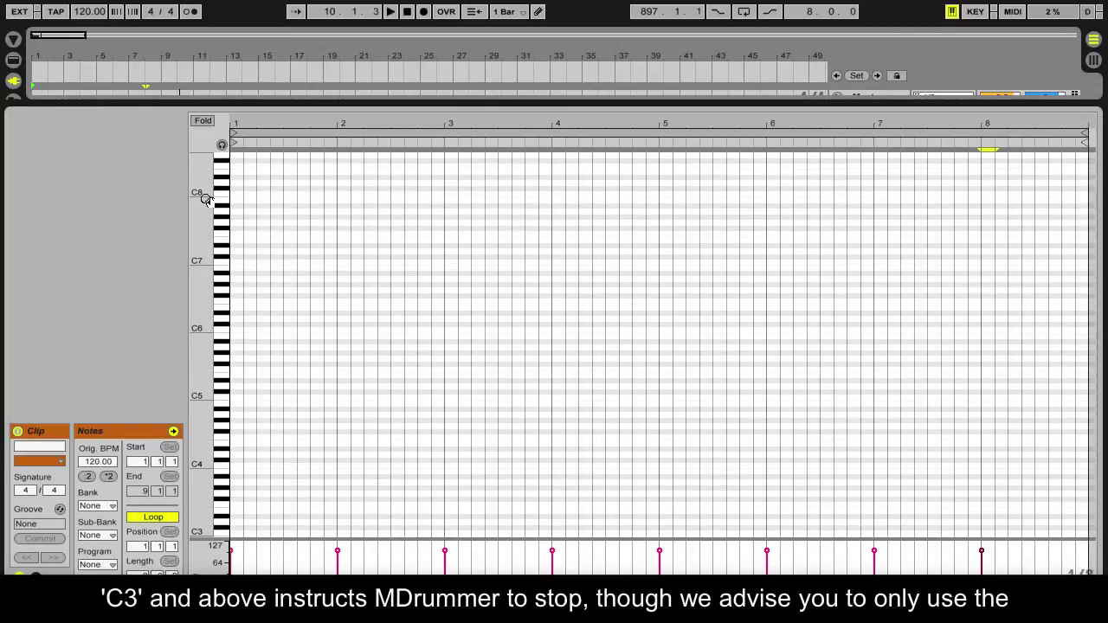
scroll(206, 199, down, 10)
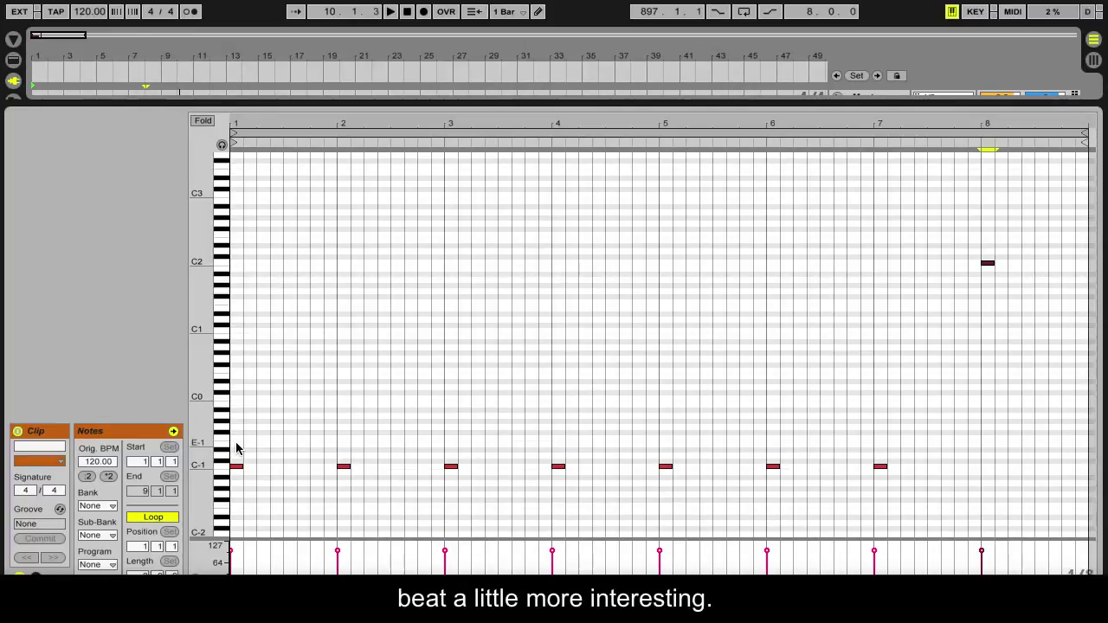
key(space)
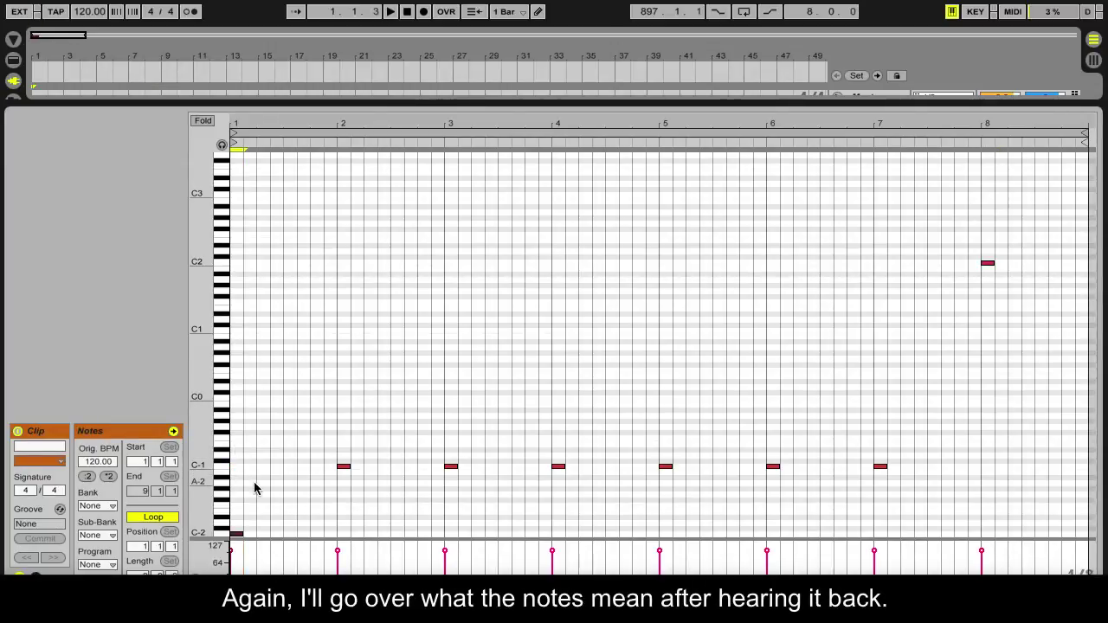
Step: Raise the notes at the start of bars 3 and 5 to C0 and add a C-1 note at 6.4.1
click(452, 484)
click(451, 465)
key(shift+Up)
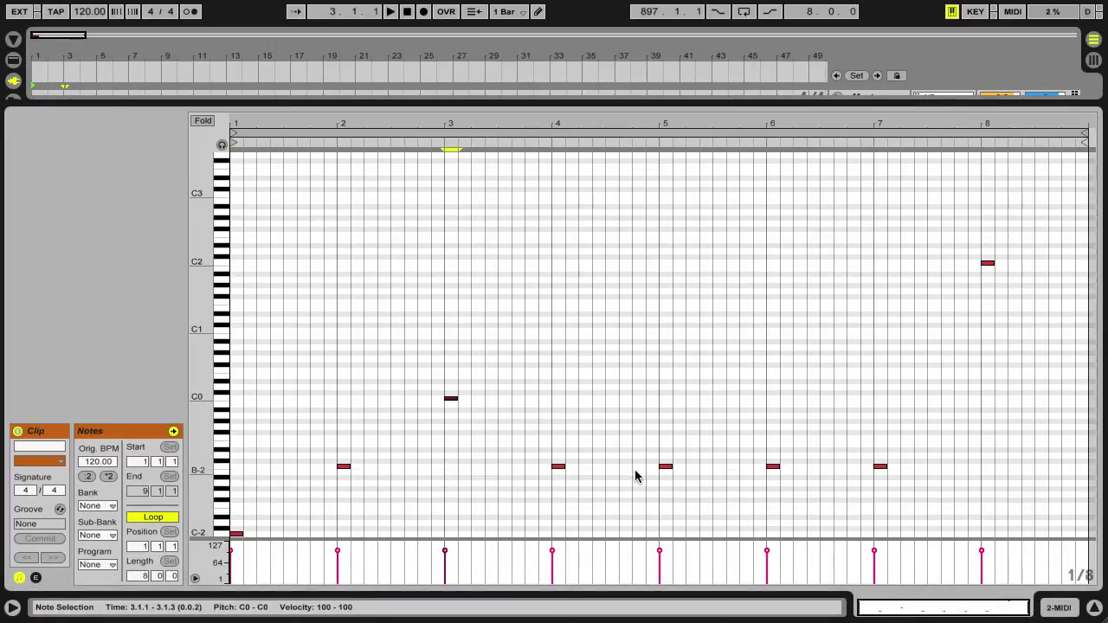
click(663, 473)
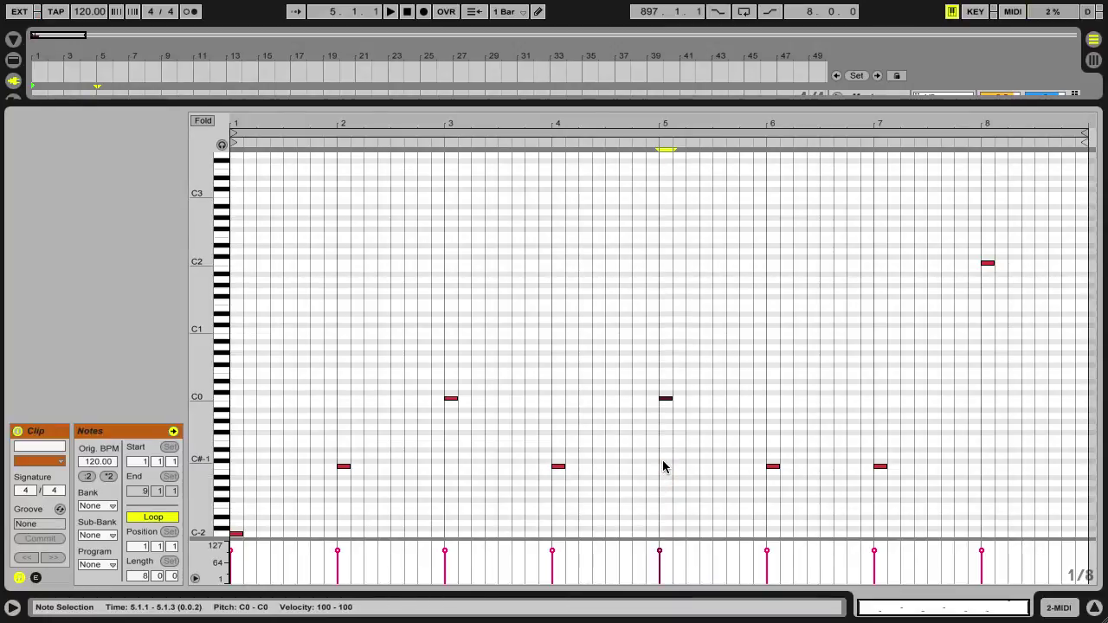
double_click(853, 468)
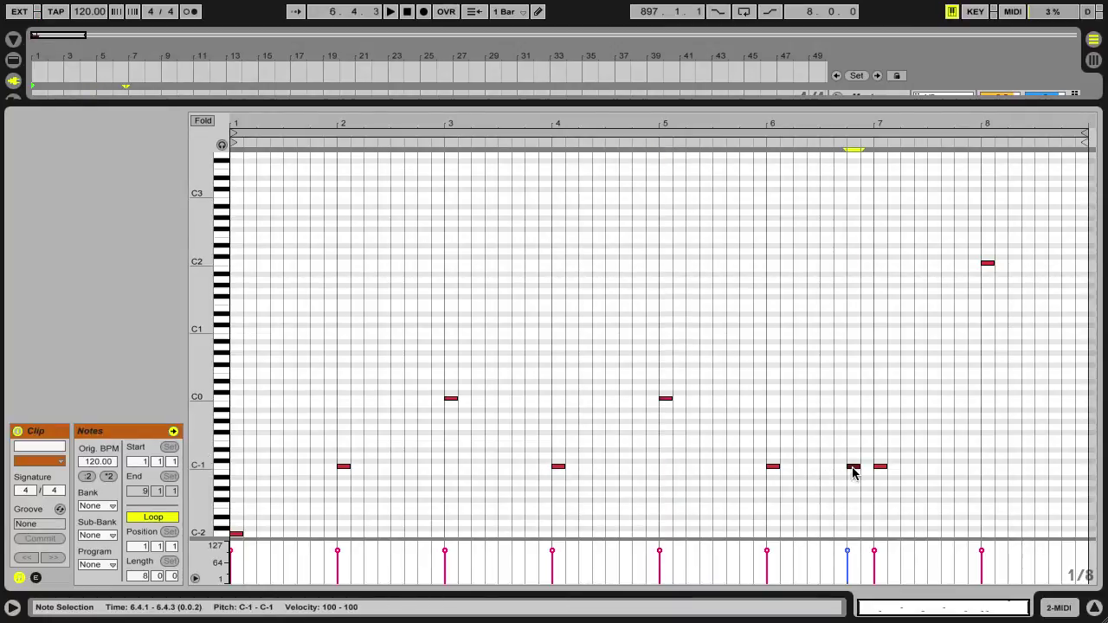
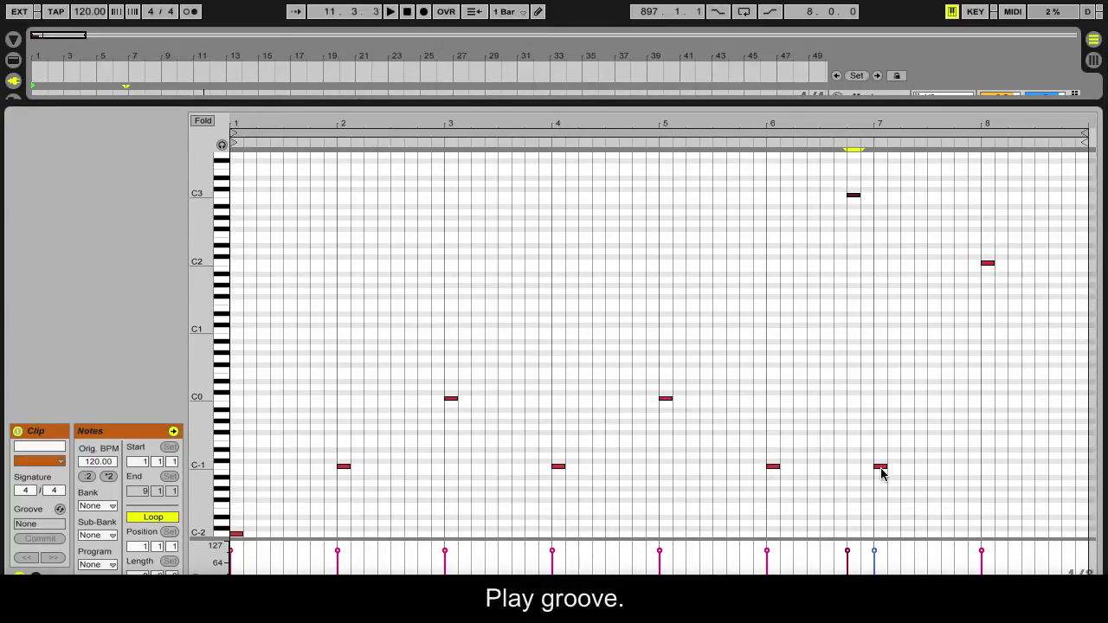
Step: Raise all notes in the clip by ten semitones, to A♯ in each octave
click(988, 264)
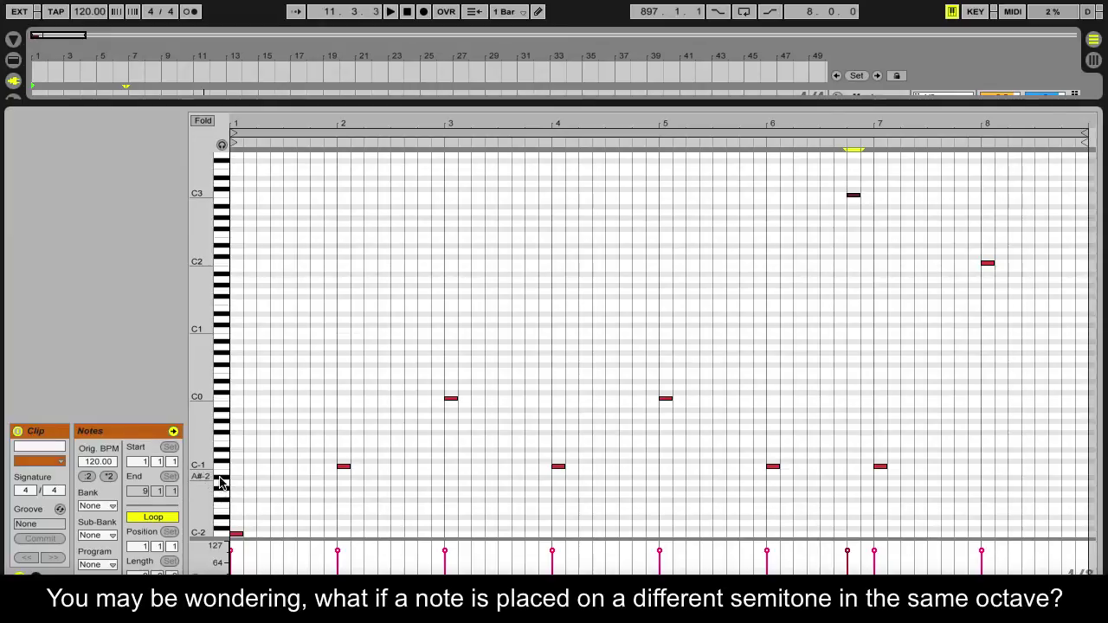
click(263, 501)
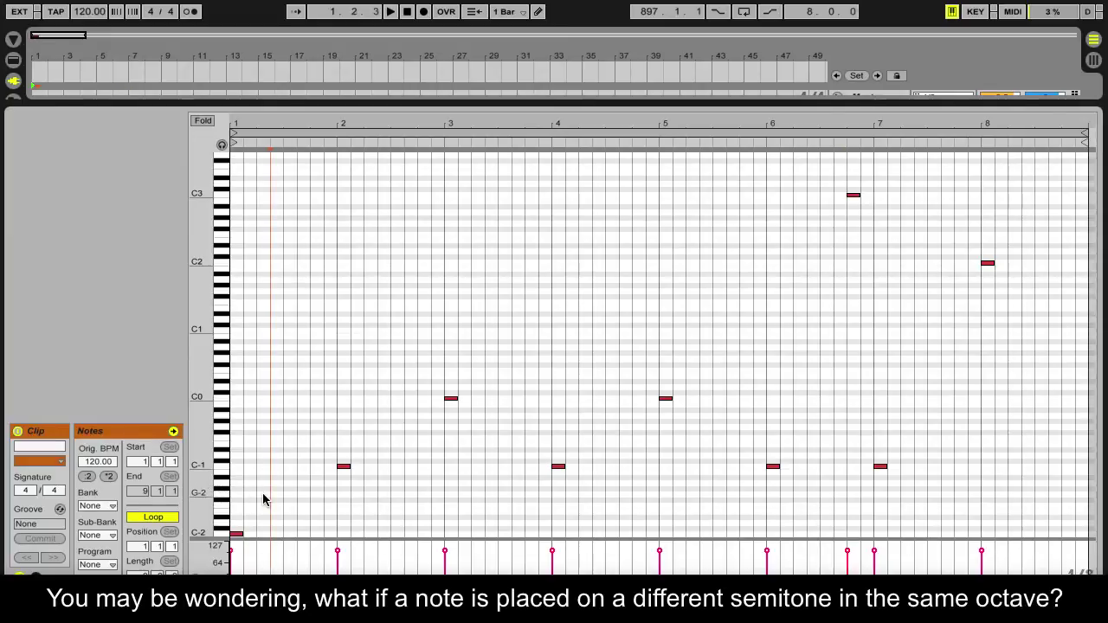
key(ctrl+a)
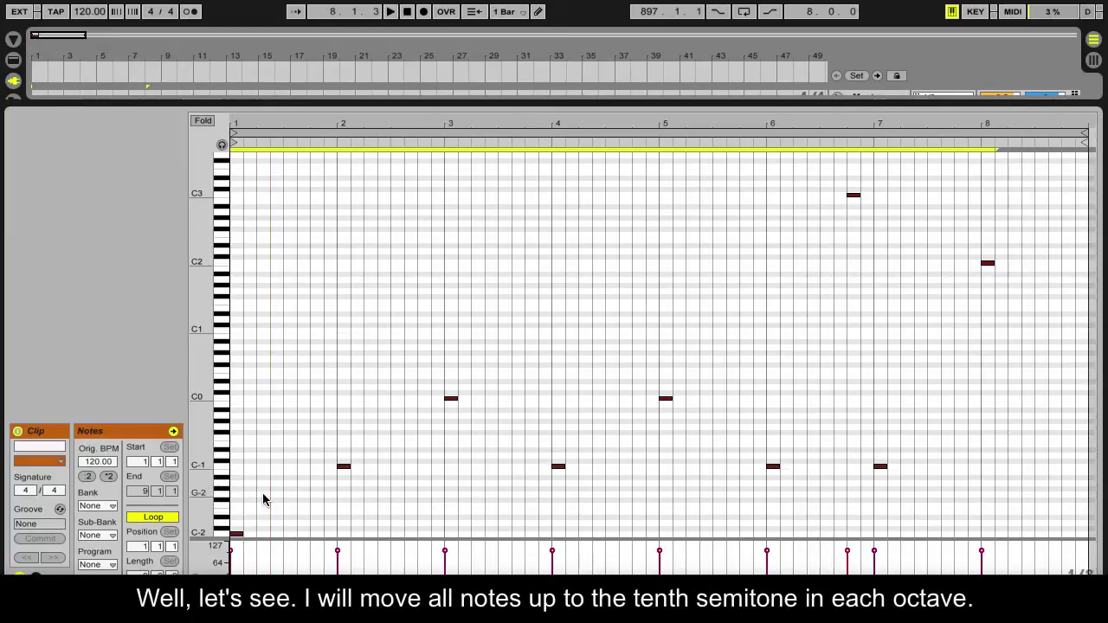
key(Up)
key(Up)
key(Up)
key(Up)
key(Up)
key(Up)
key(Up)
key(Up)
key(Up)
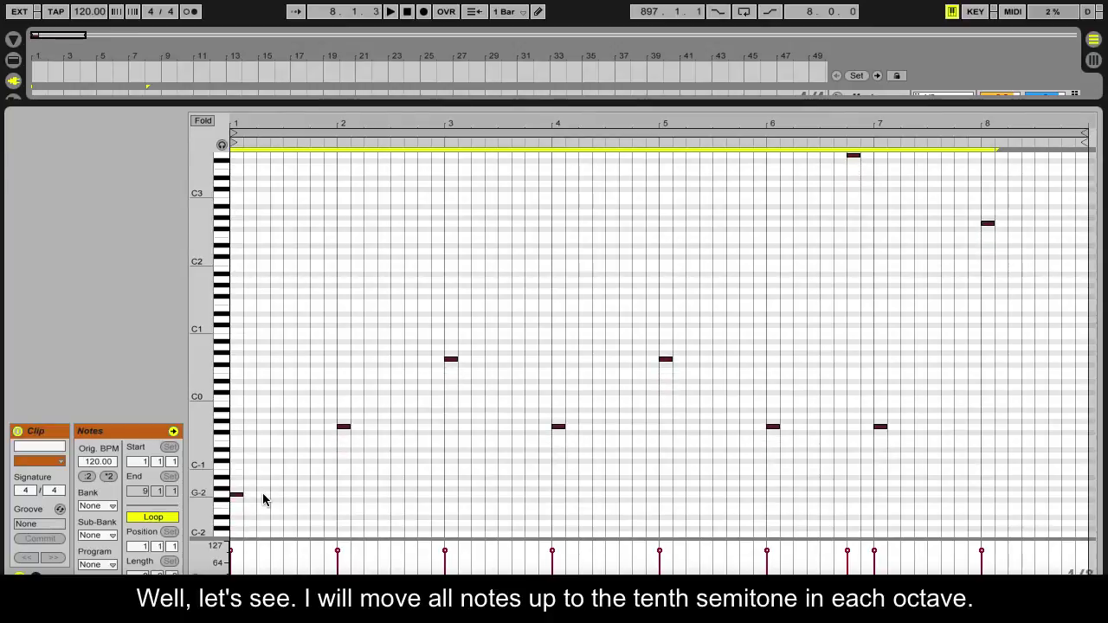
key(Up)
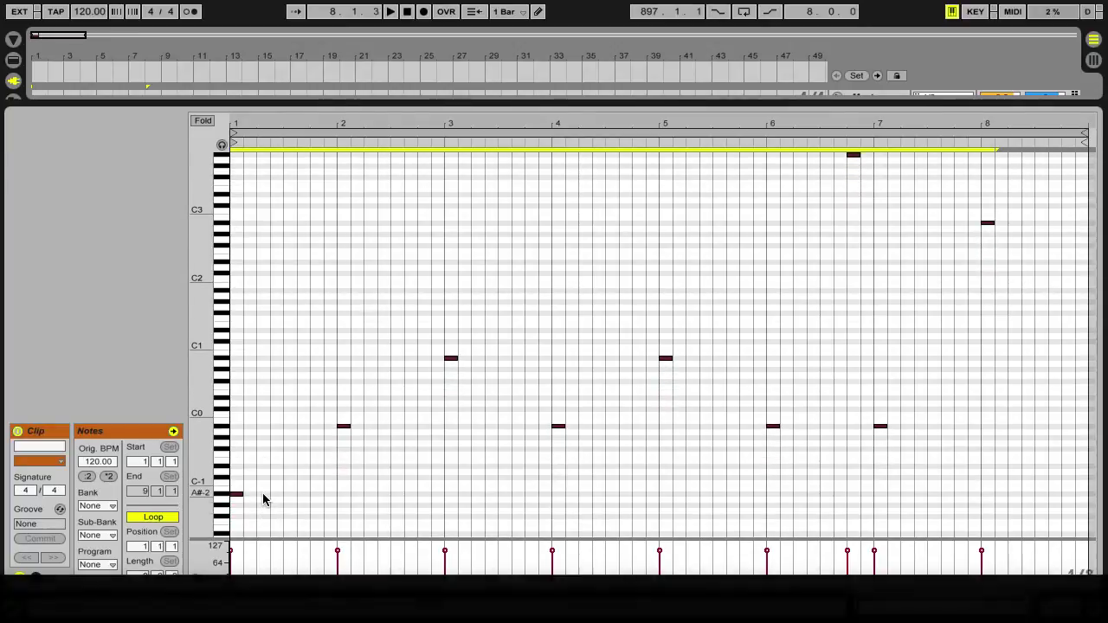
Step: Play the command sequence back to hear how the notes' semitone affects the rhythm level
key(space)
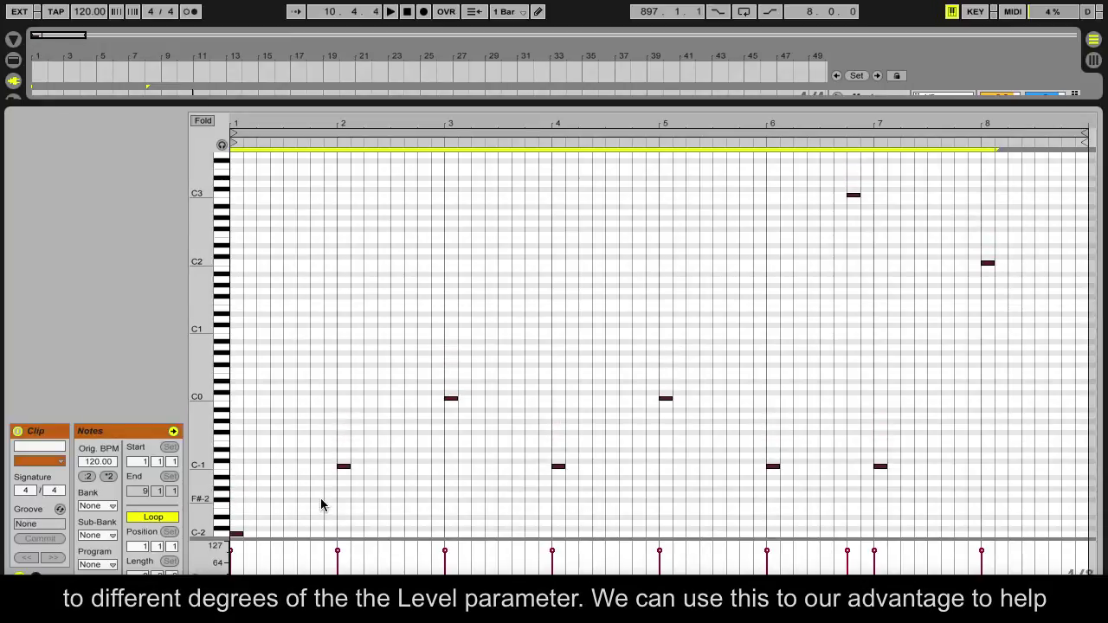
key(space)
key(space)
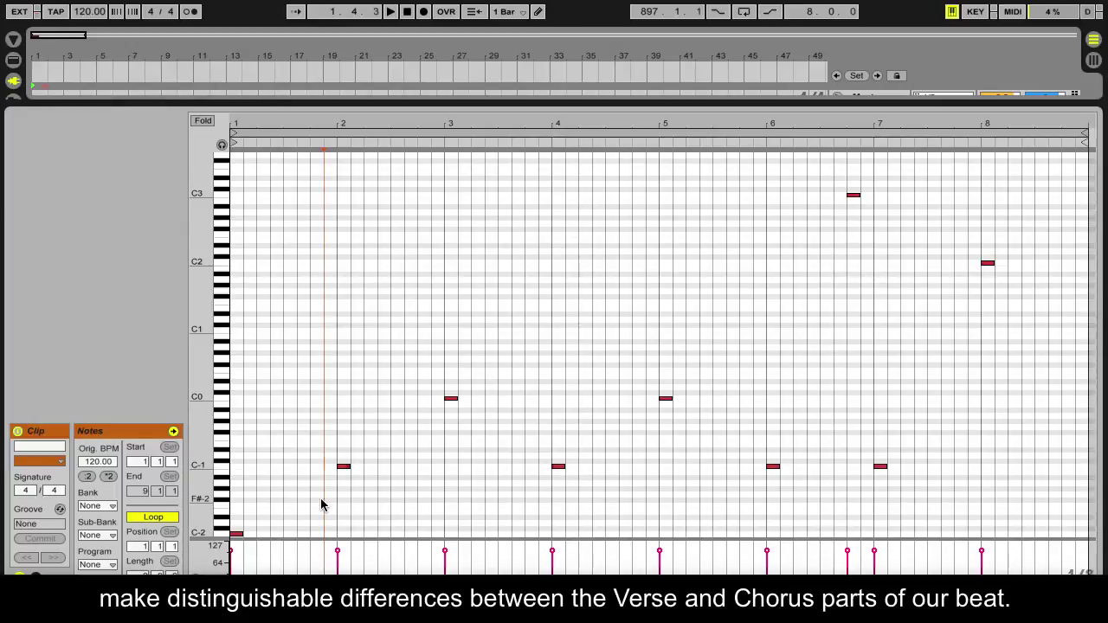
key(space)
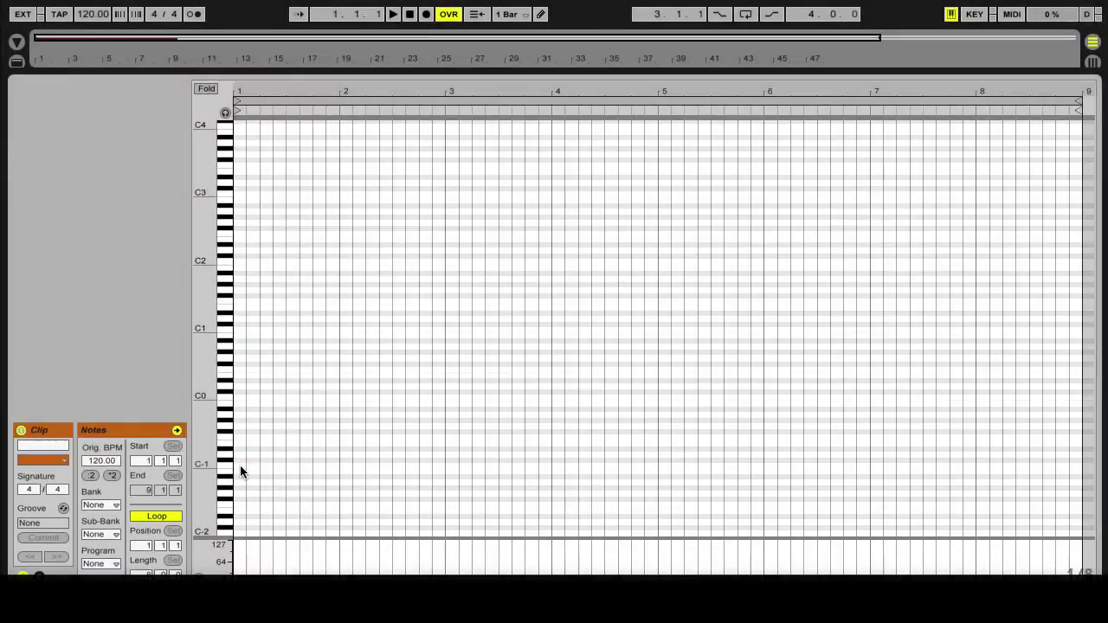
Step: Add an eighth-note C-1 at the start of bar 1, duplicate it to every bar through bar 8, and raise the bar 8 note to C0
key(space)
double_click(240, 465)
drag(335, 466, 233, 467)
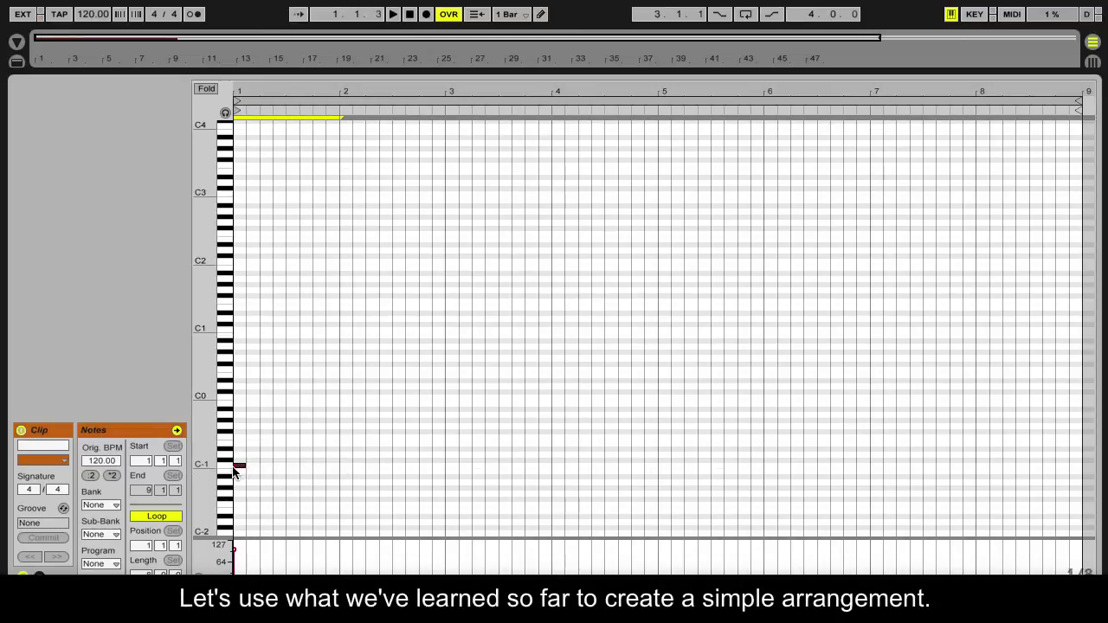
key(a)
key(a)
key(a)
key(a)
key(a)
key(a)
key(a)
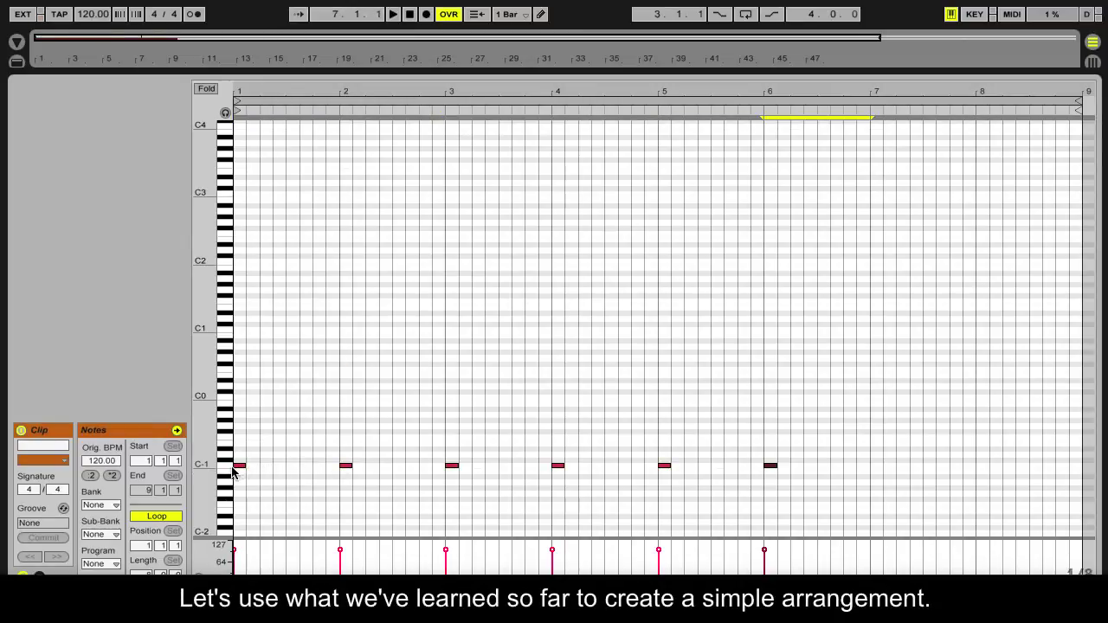
key(shift+Up)
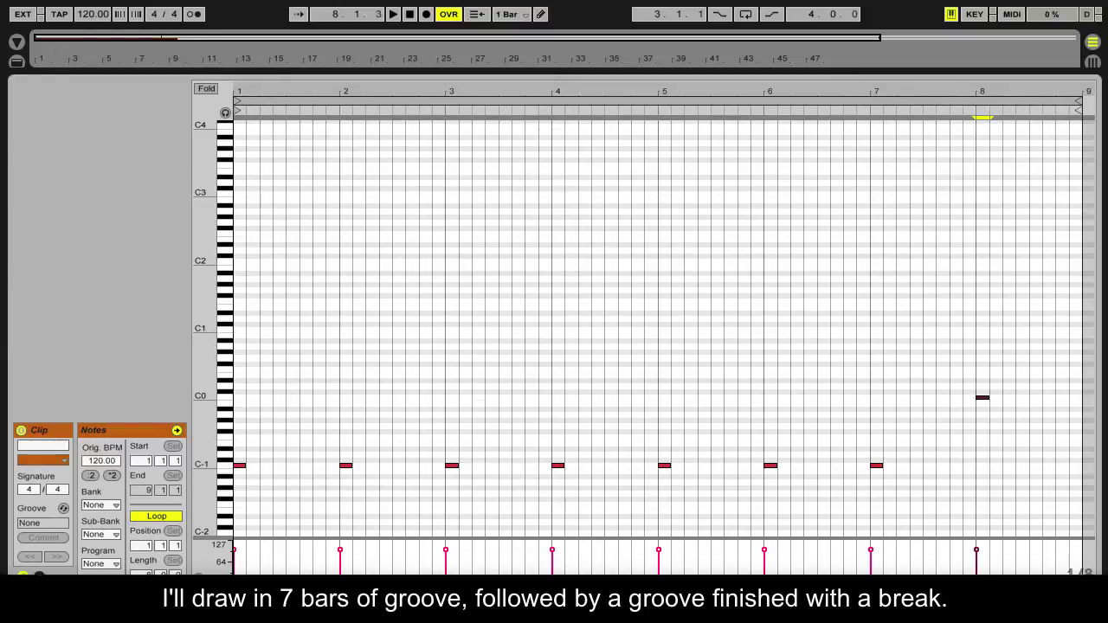
Step: Duplicate the eight-bar clip four times along the 2 MIDI track, filling it up to bar 41
key(ctrl+alt+l)
click(123, 176)
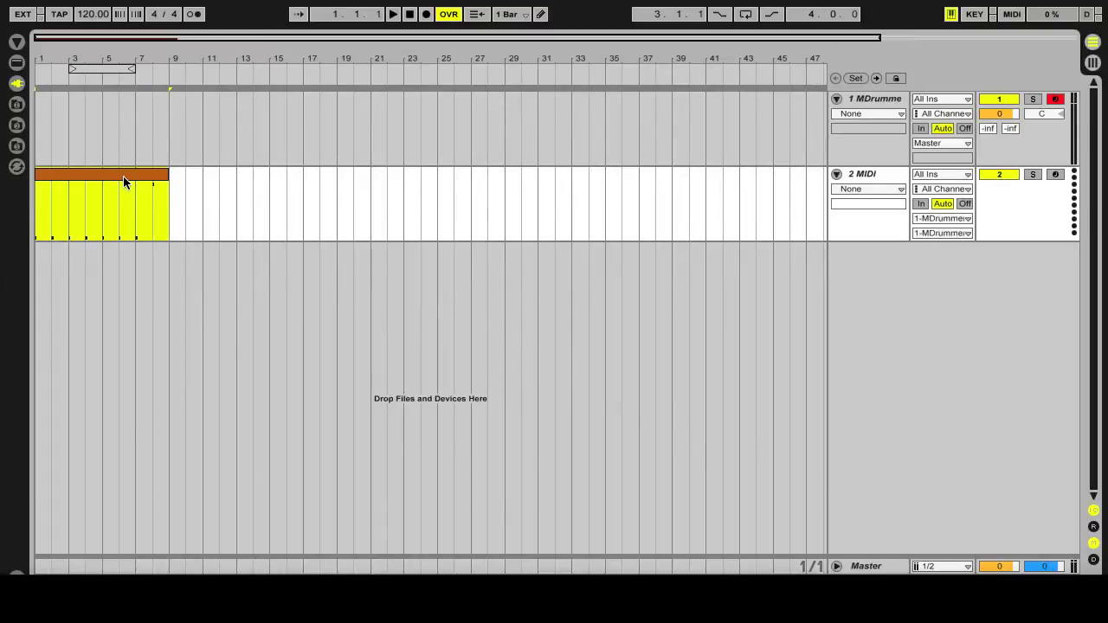
key(ctrl+d)
key(ctrl+d)
key(ctrl+d)
key(ctrl+d)
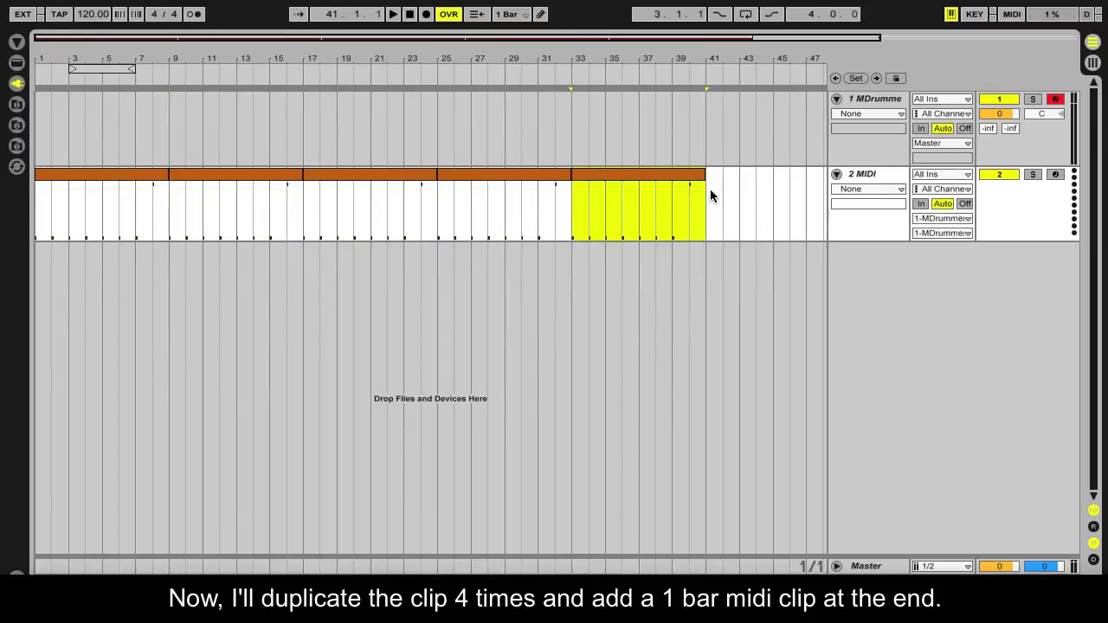
Step: Insert a one-bar MIDI clip at bar 41 and add a C2 note at its start
drag(720, 190, 709, 193)
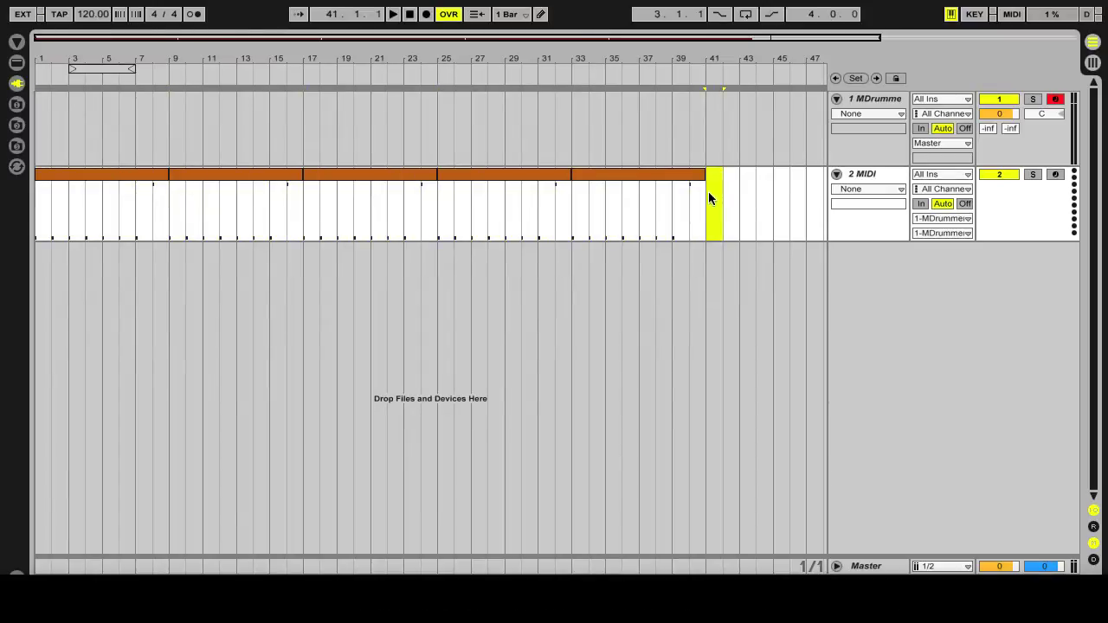
key(ctrl+shift+m)
double_click(716, 177)
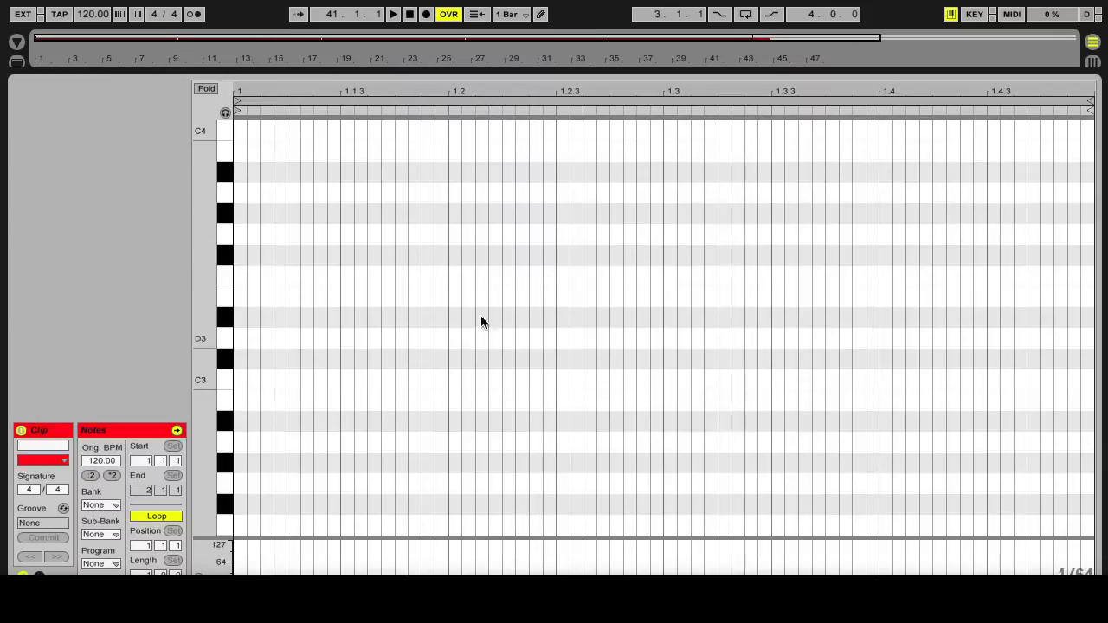
scroll(355, 346, down, 7)
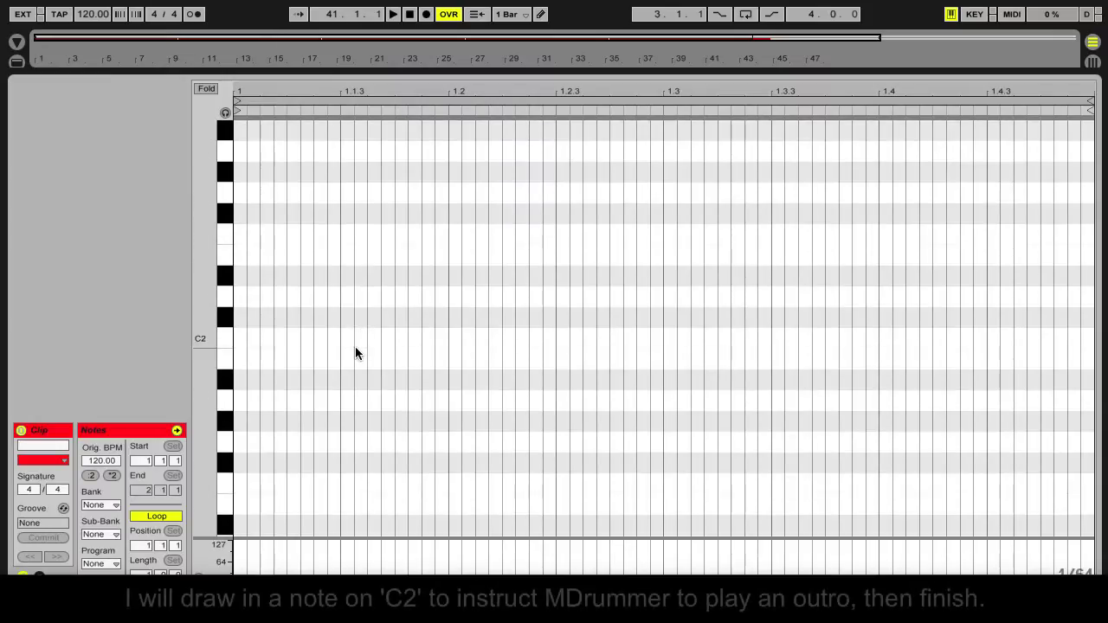
click(240, 338)
key(ctrl+alt+l)
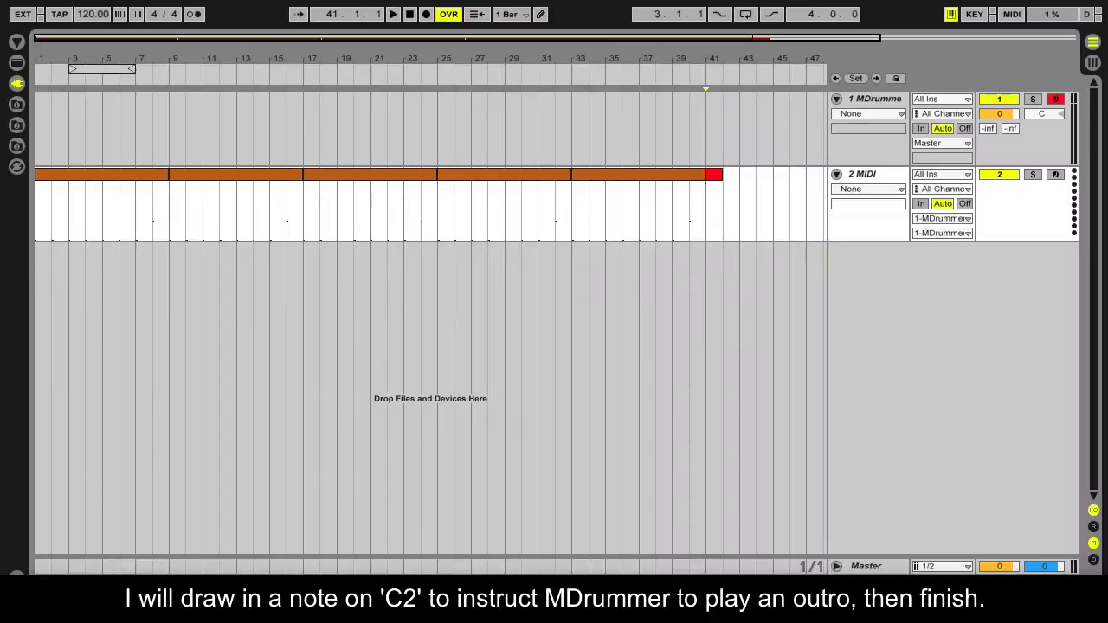
Step: Shift the whole arrangement one bar later and insert a one-bar MIDI clip at bar 1
drag(724, 232, 35, 218)
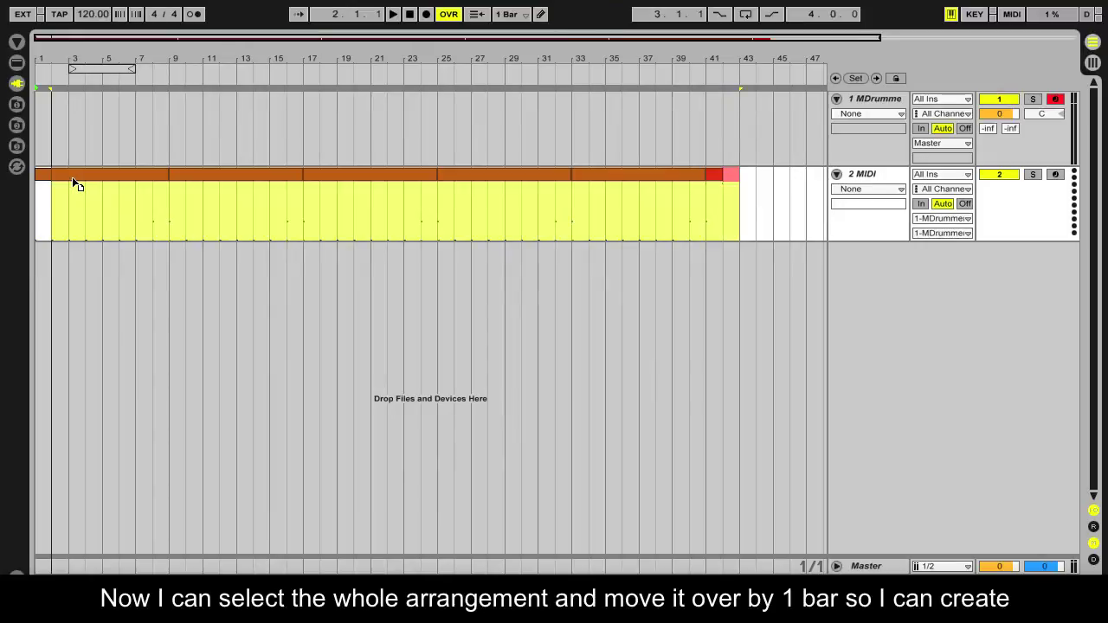
key(Right)
drag(53, 181, 41, 187)
key(ctrl+shift+m)
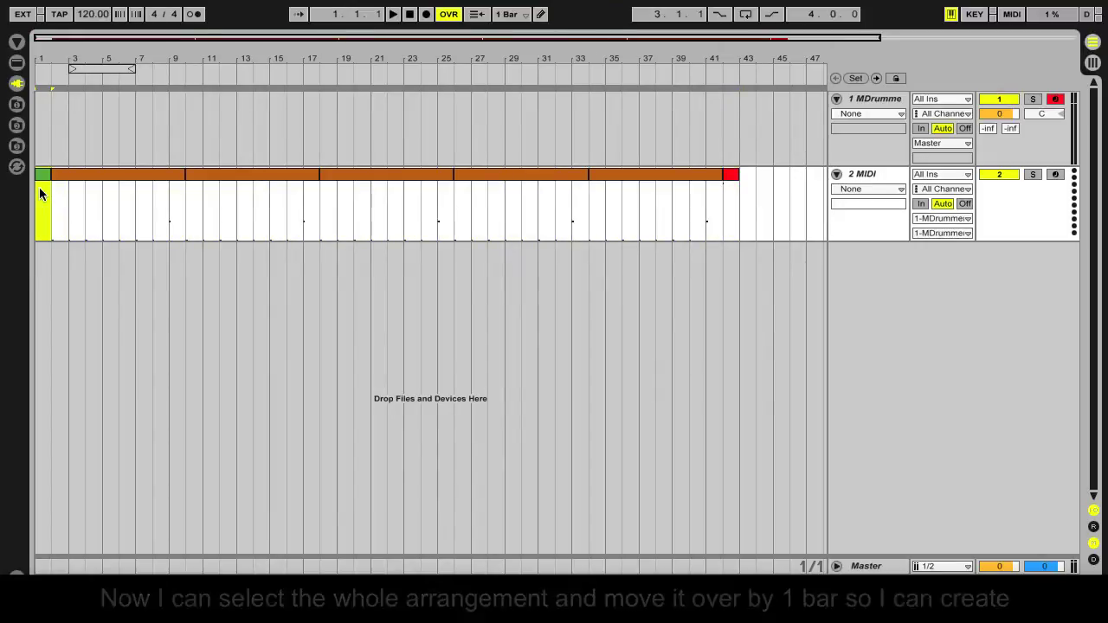
Step: Add a C-2 note at the start of the one-bar clip at bar 1
double_click(41, 175)
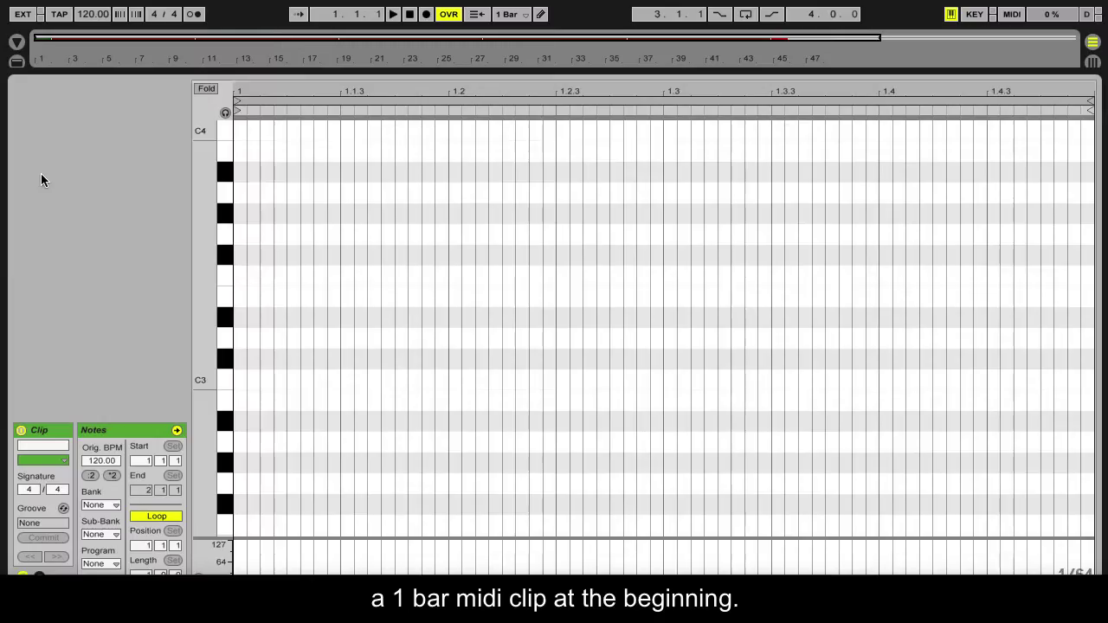
scroll(256, 348, down, 15)
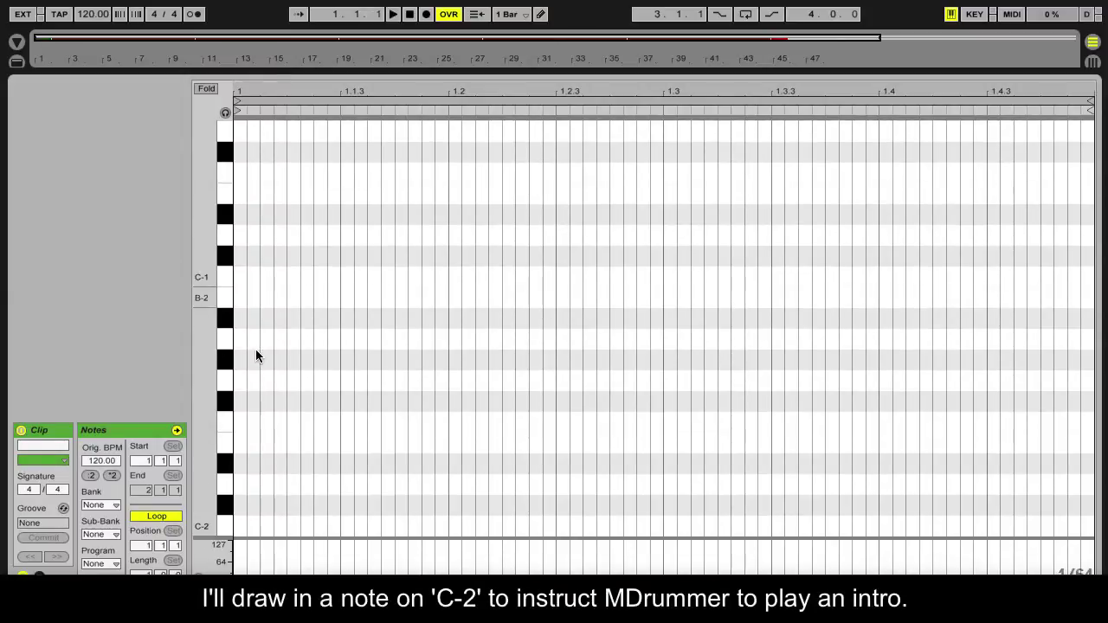
double_click(239, 525)
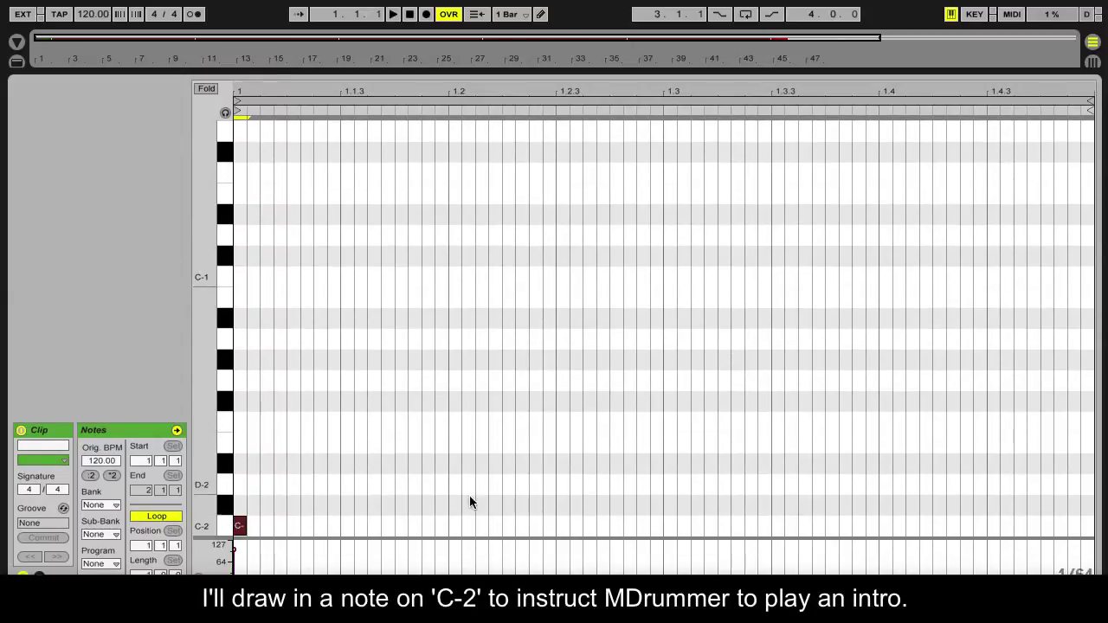
key(ctrl+alt+l)
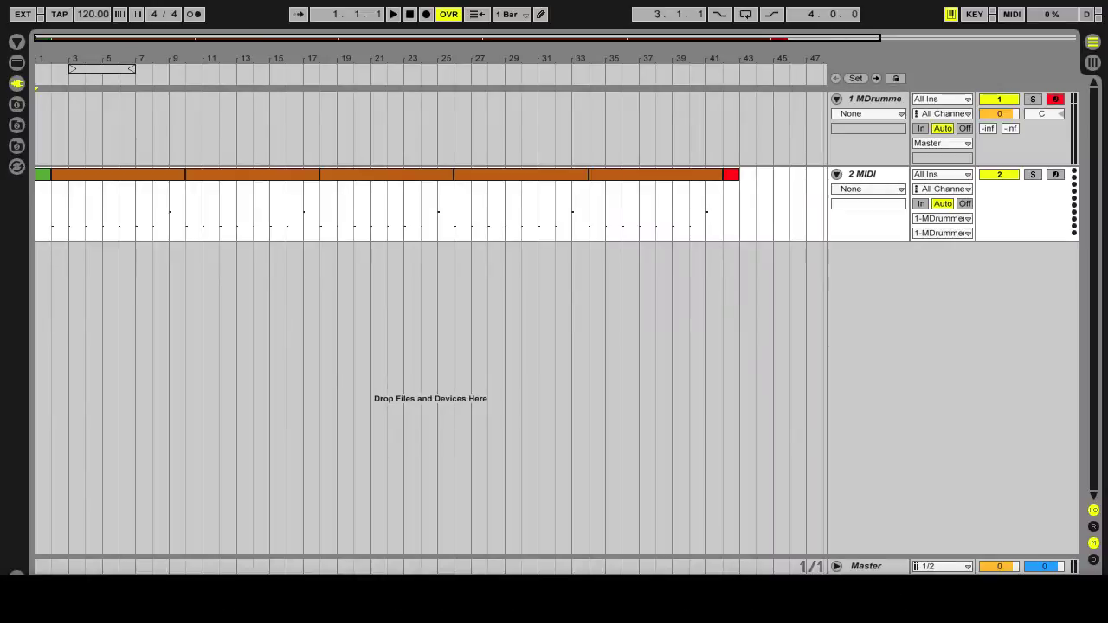
Step: Rename the eight-bar clip starting at bar 2 as Verse 1
click(175, 177)
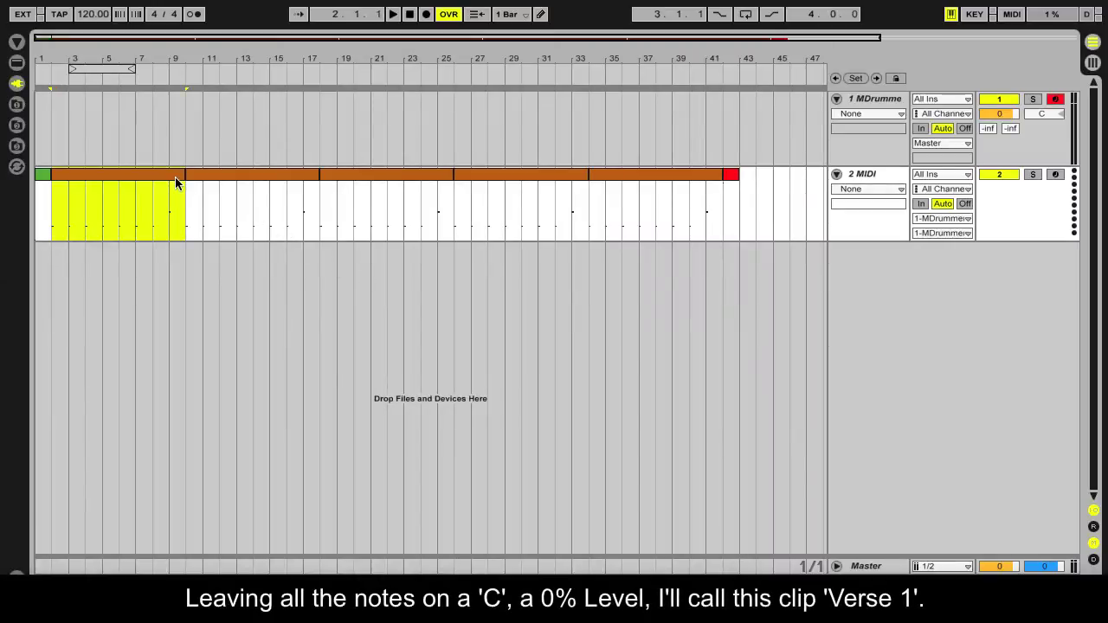
key(ctrl+r)
text(V)
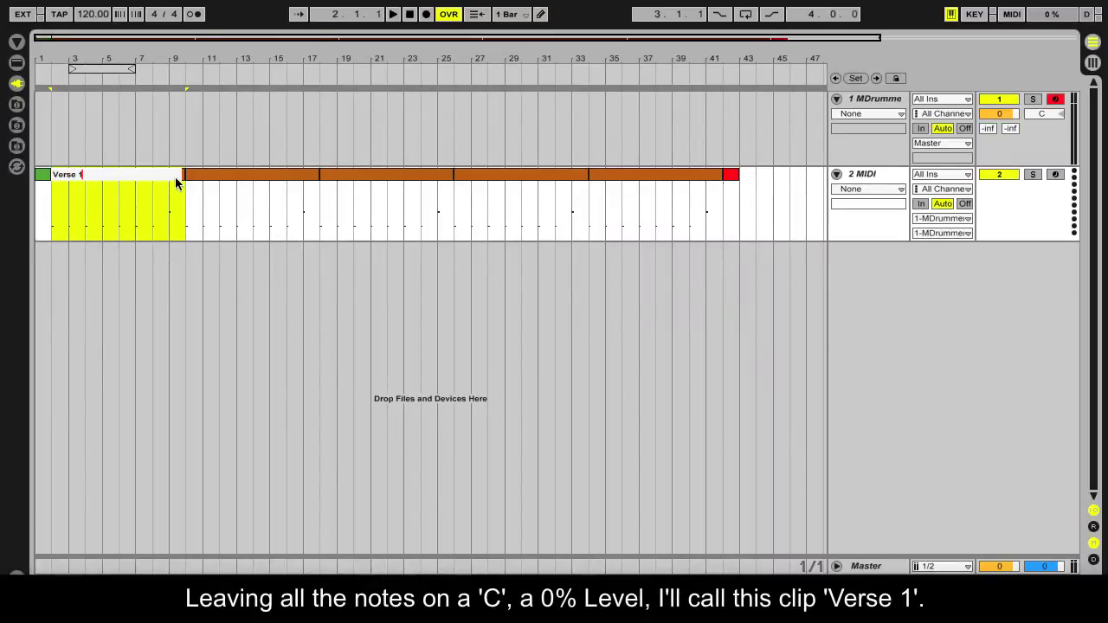
text(erse 1)
key(Return)
Step: Raise all notes in the clip starting at bar 10 by seven semitones, to G
double_click(203, 178)
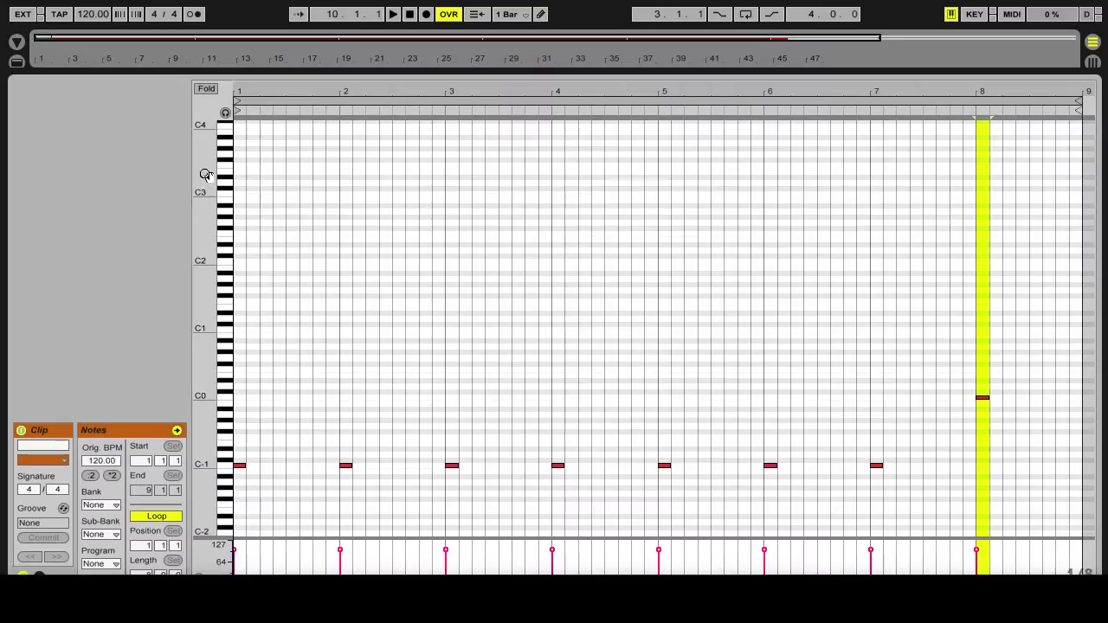
click(248, 457)
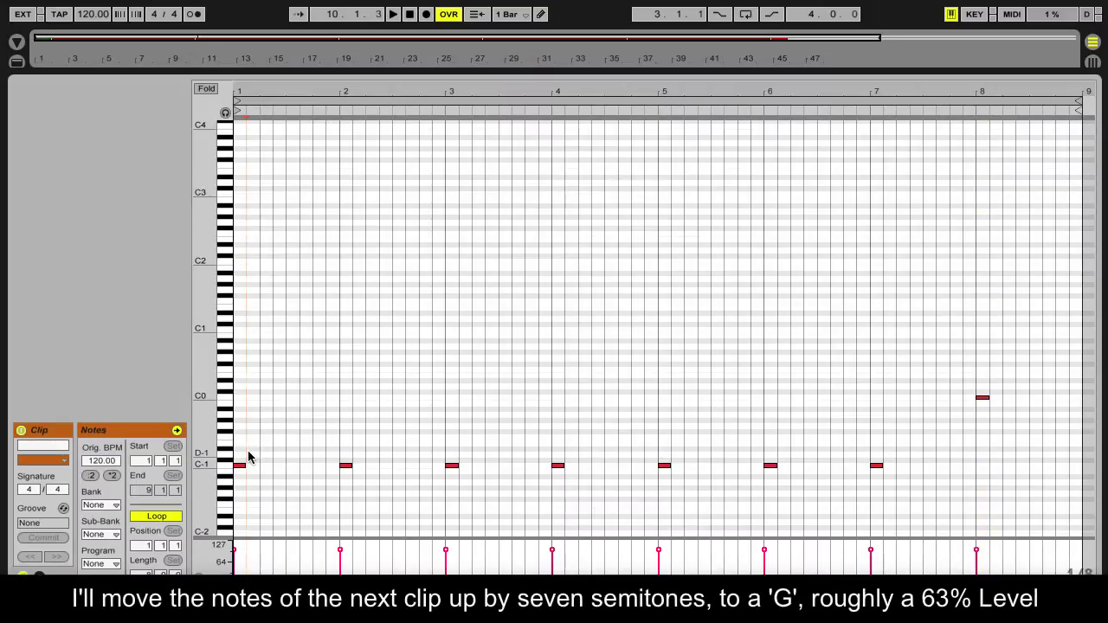
key(ctrl+a)
key(Up)
key(Up)
key(Up)
key(Up)
key(Up)
key(Up)
key(Up)
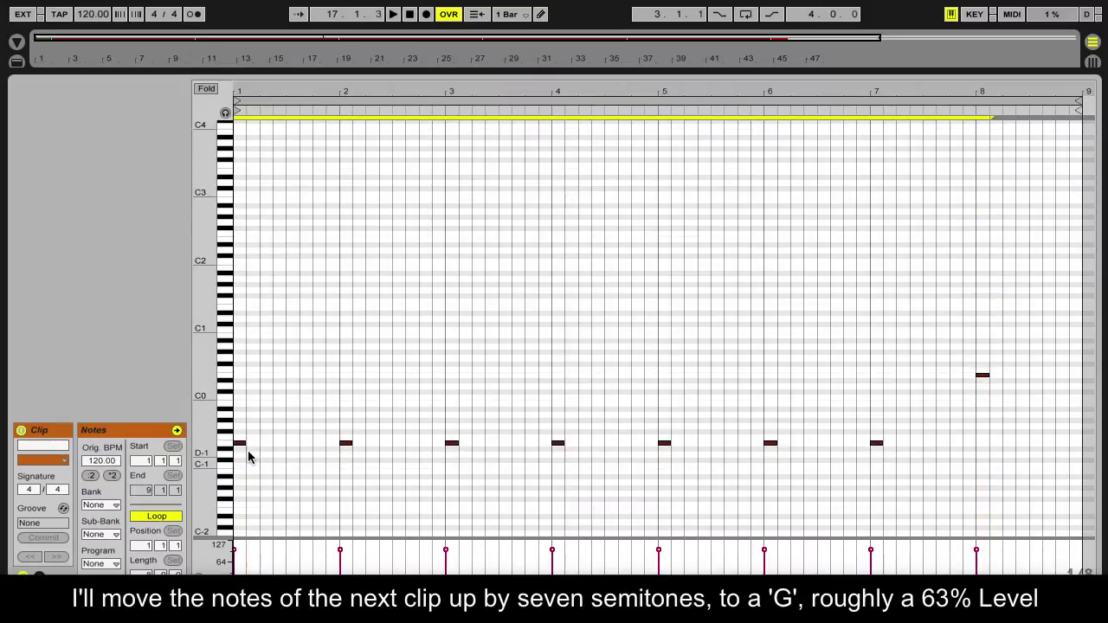
key(Up)
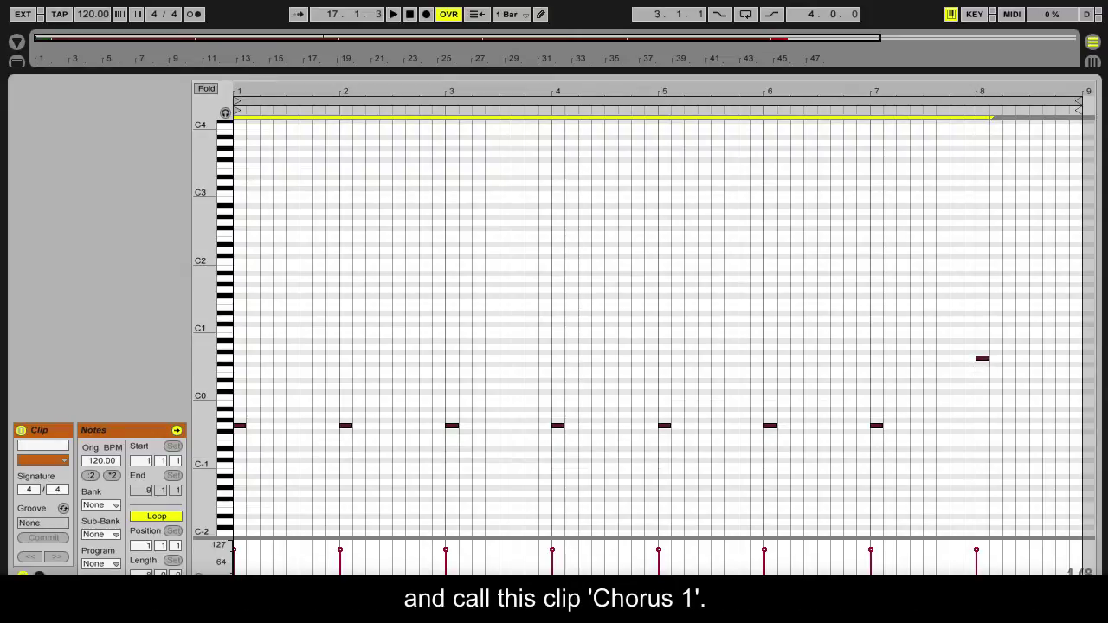
Step: Rename the clip starting at bar 10 as Chorus 1
key(ctrl+alt+l)
click(303, 177)
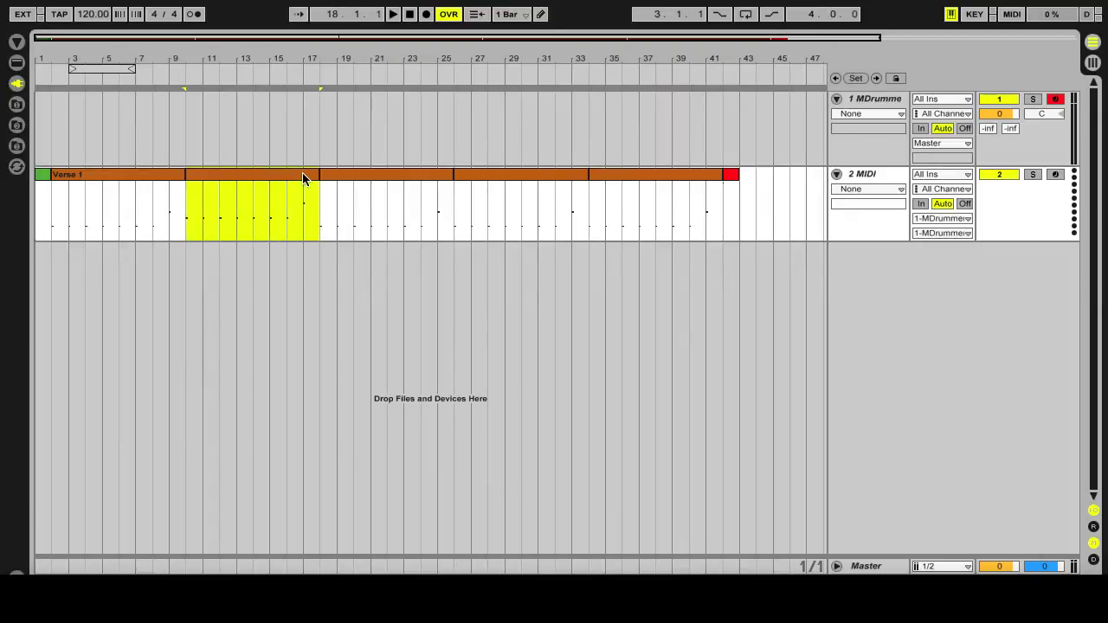
key(ctrl+r)
text(Choru)
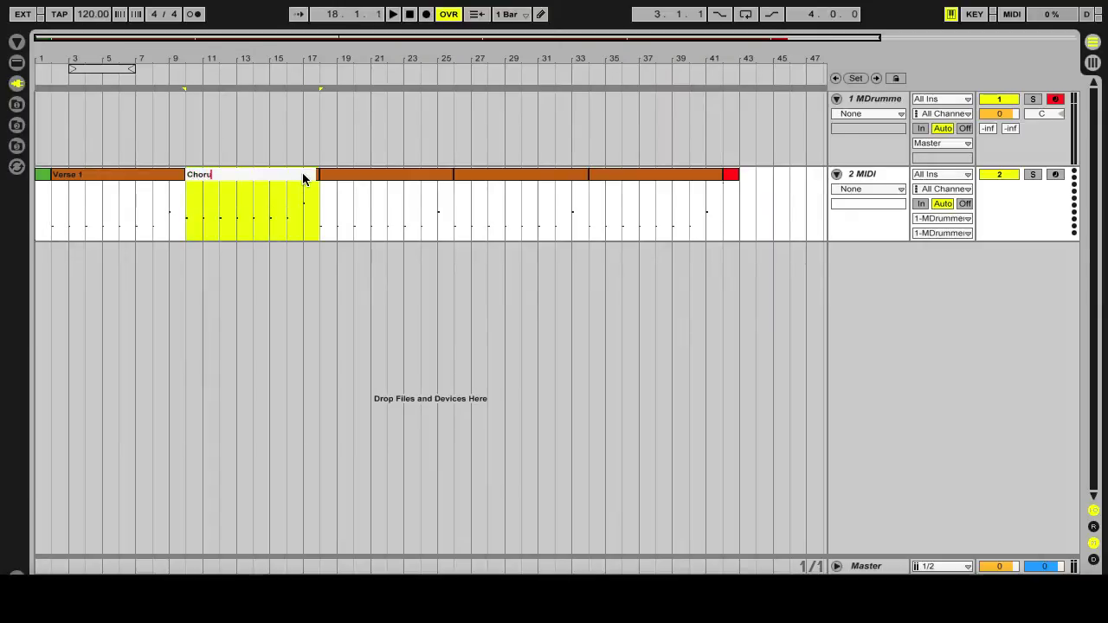
text(s 1)
key(Return)
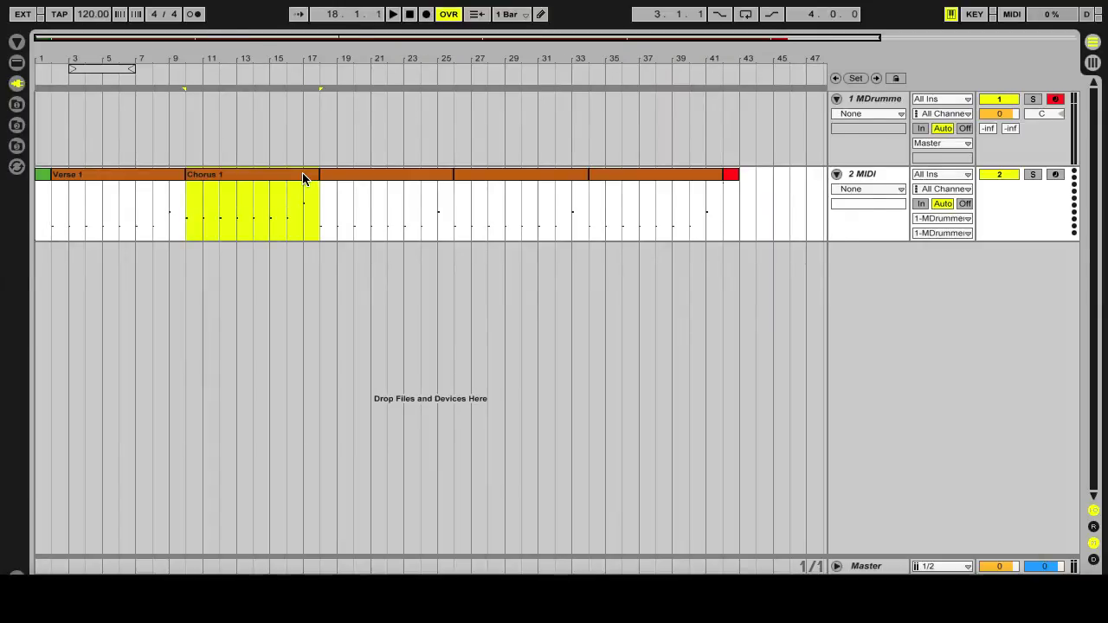
Step: Raise all notes in the clip starting at bar 18 by three semitones, to D♯
click(339, 176)
key(ctrl+alt+l)
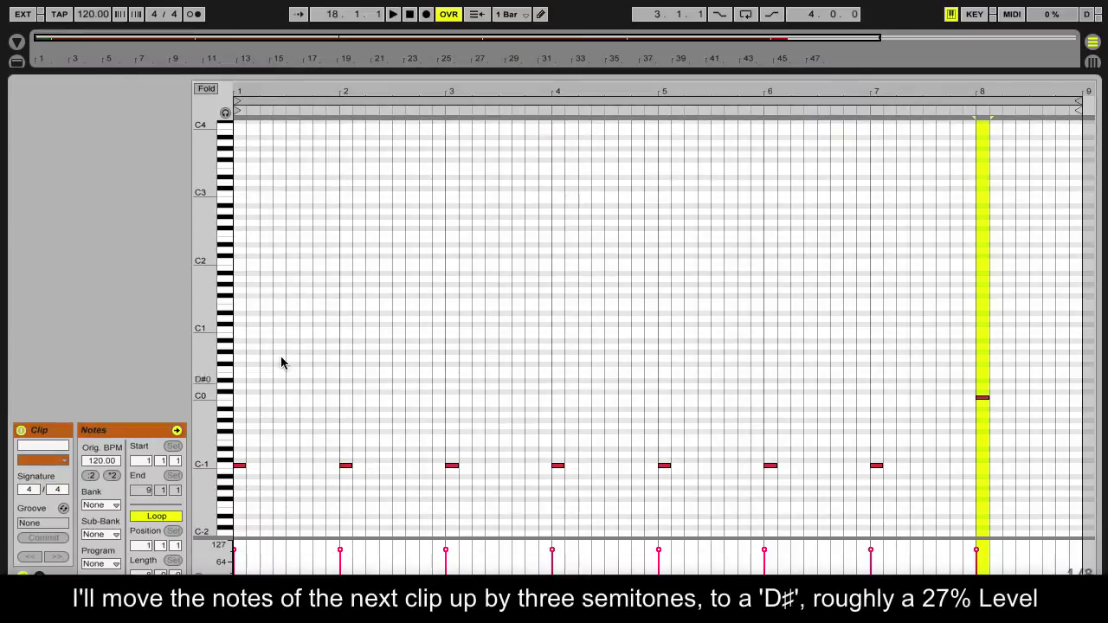
click(296, 419)
key(Up)
key(Up)
key(Up)
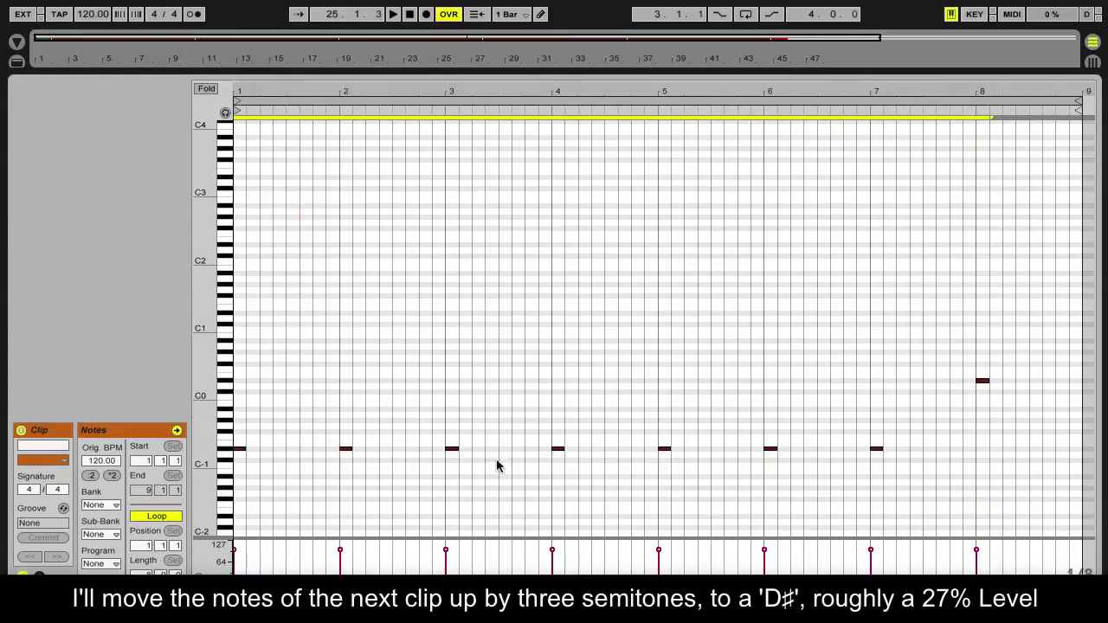
key(ctrl+alt+l)
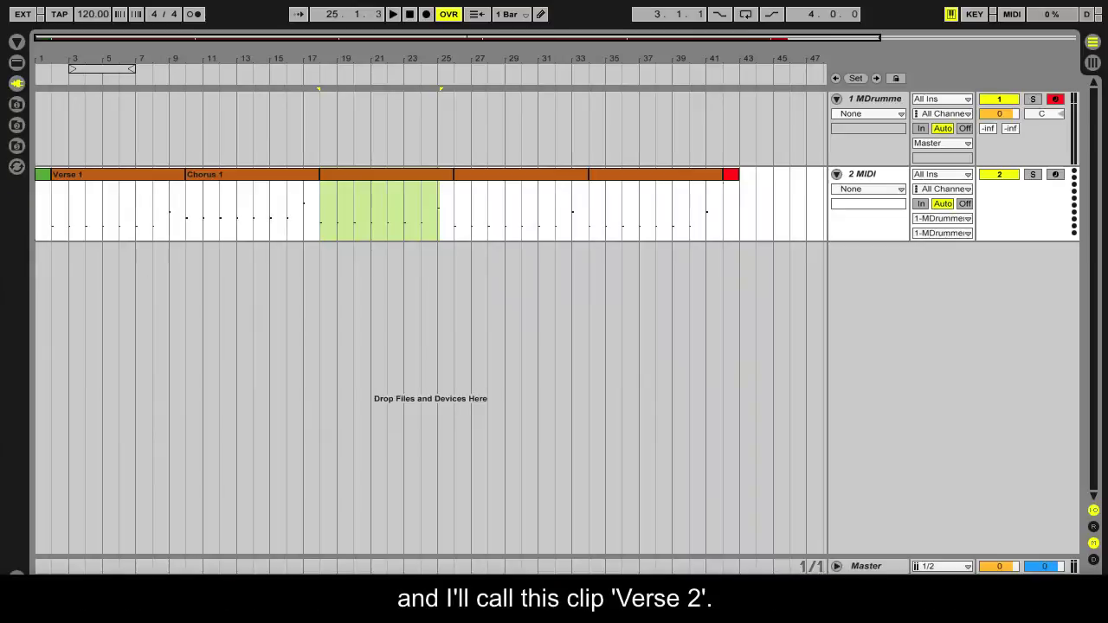
Step: Rename the clip starting at bar 18 as Verse 2
click(396, 168)
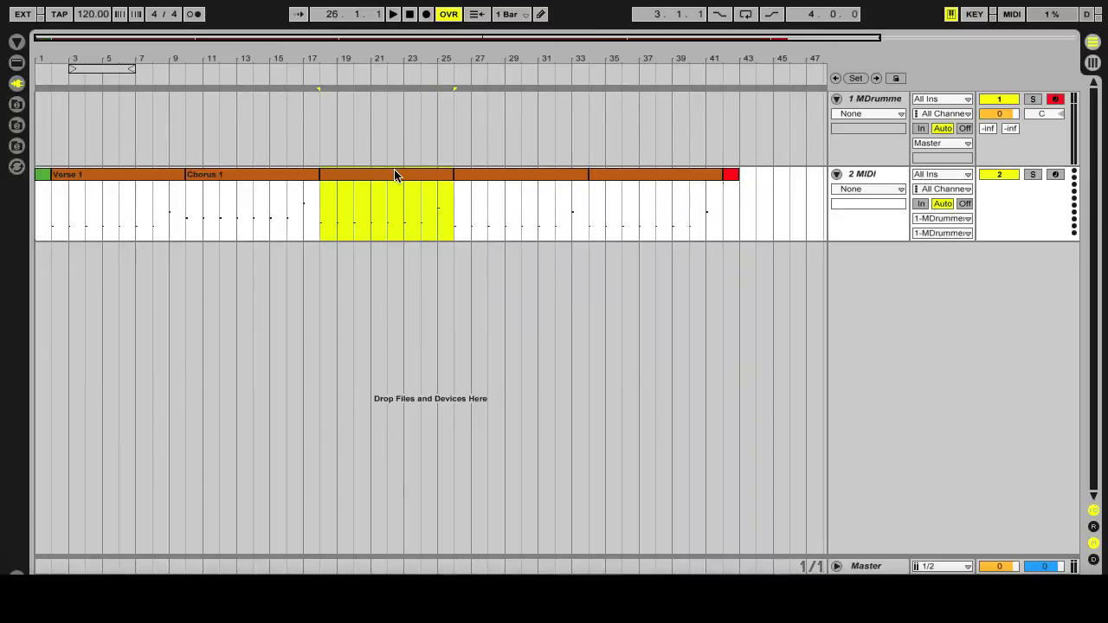
key(ctrl+r)
text(Verse 2)
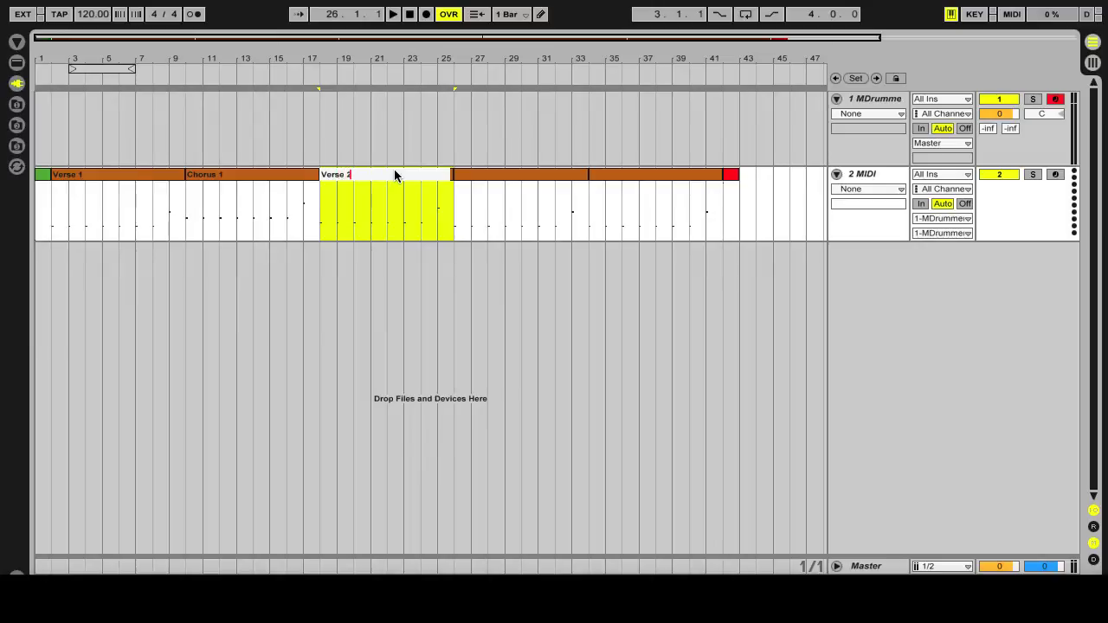
key(Return)
Step: Raise all notes in the clip starting at bar 26 by eight semitones, to G♯
click(470, 174)
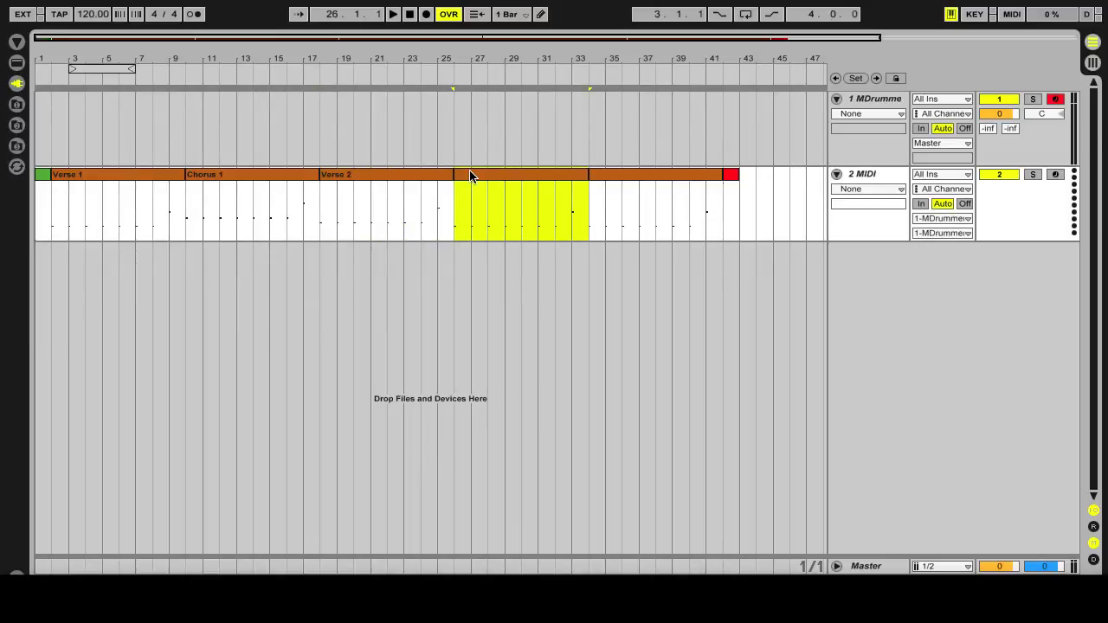
key(ctrl+alt+l)
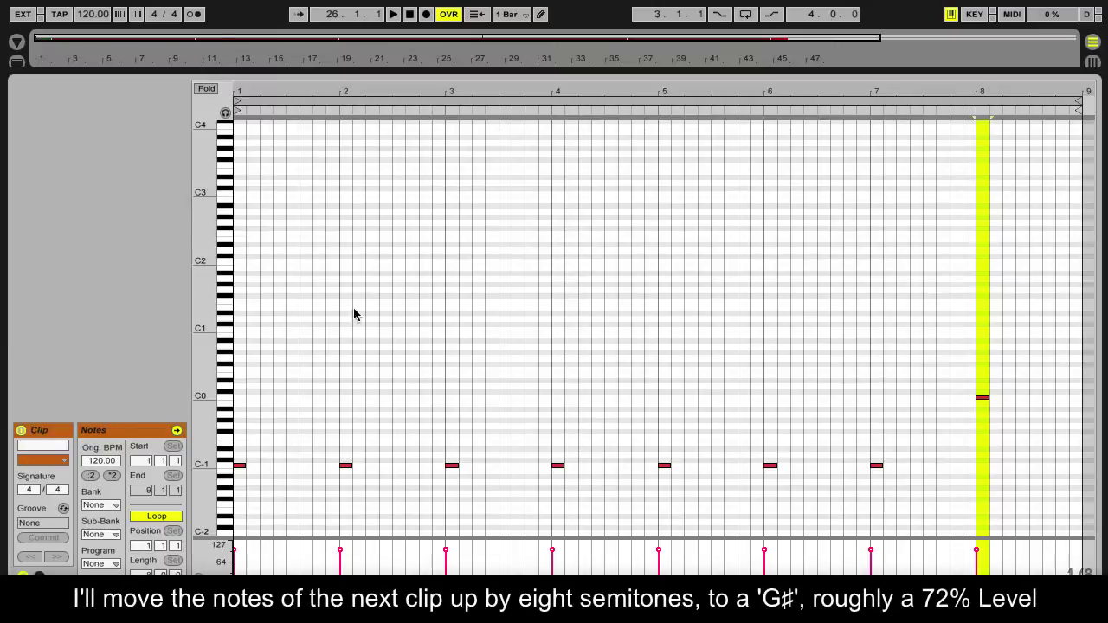
click(307, 424)
key(ctrl+a)
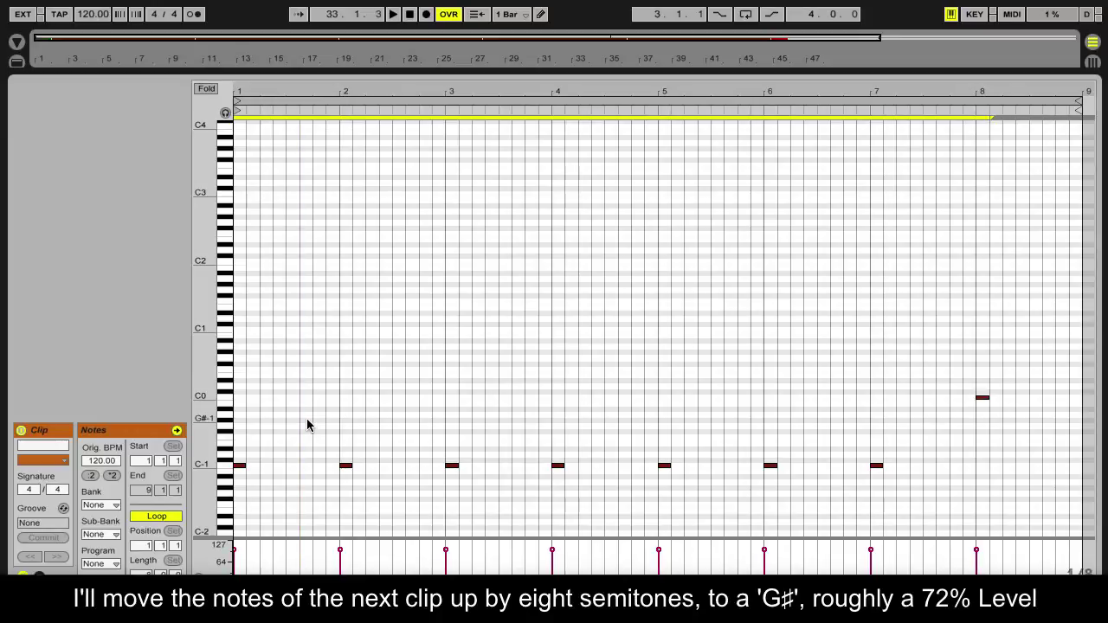
key(Up)
key(Up)
key(Up)
key(Up)
key(Up)
key(Up)
key(Up)
key(Up)
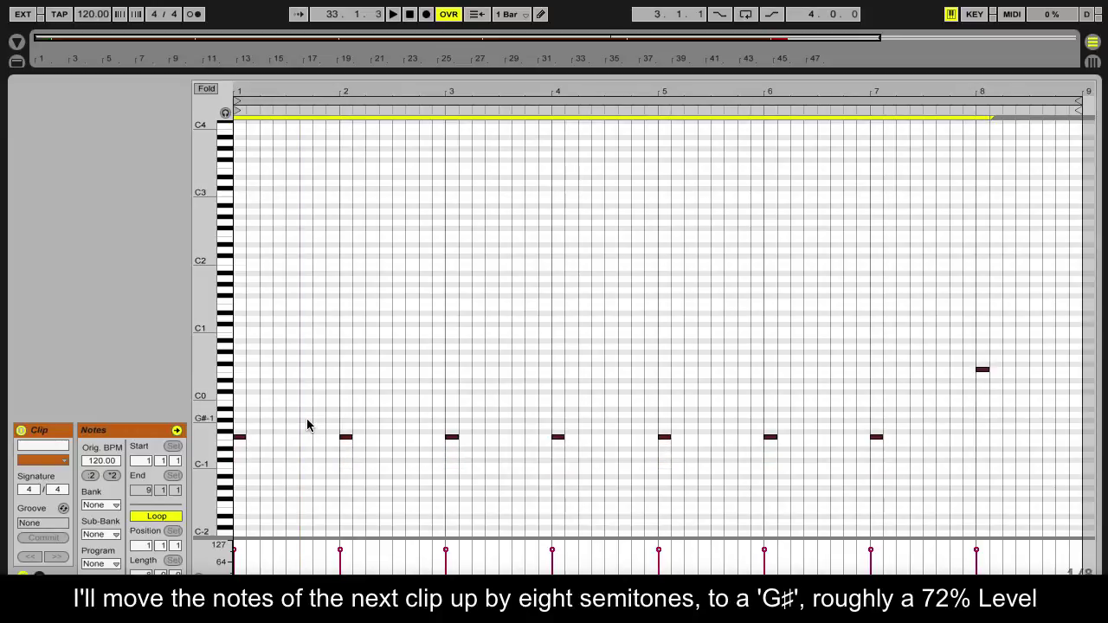
key(Up)
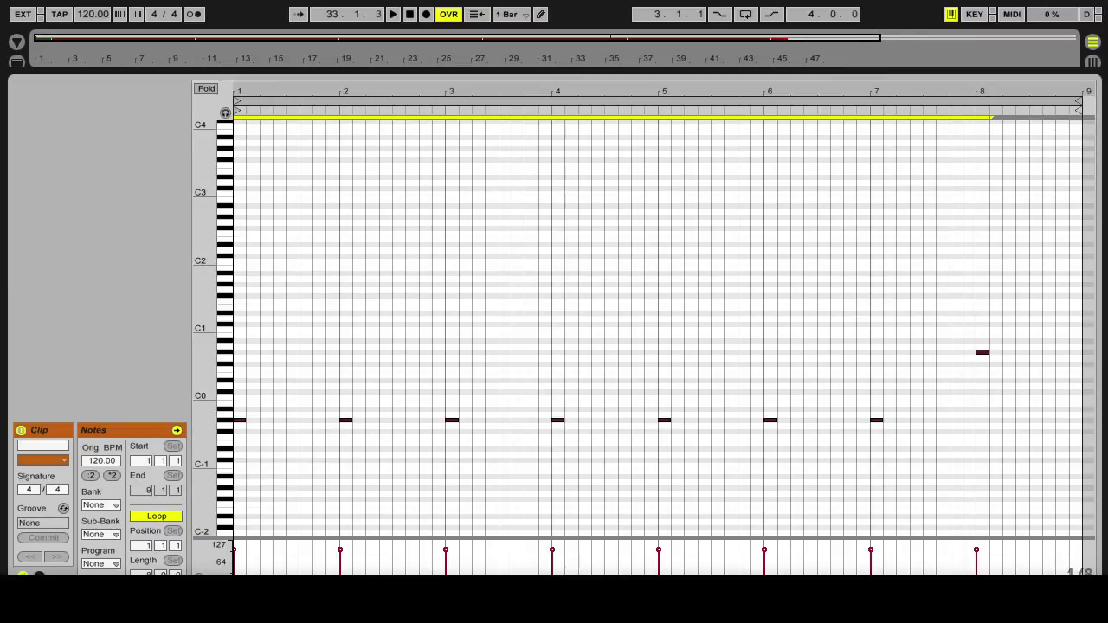
key(ctrl+alt+l)
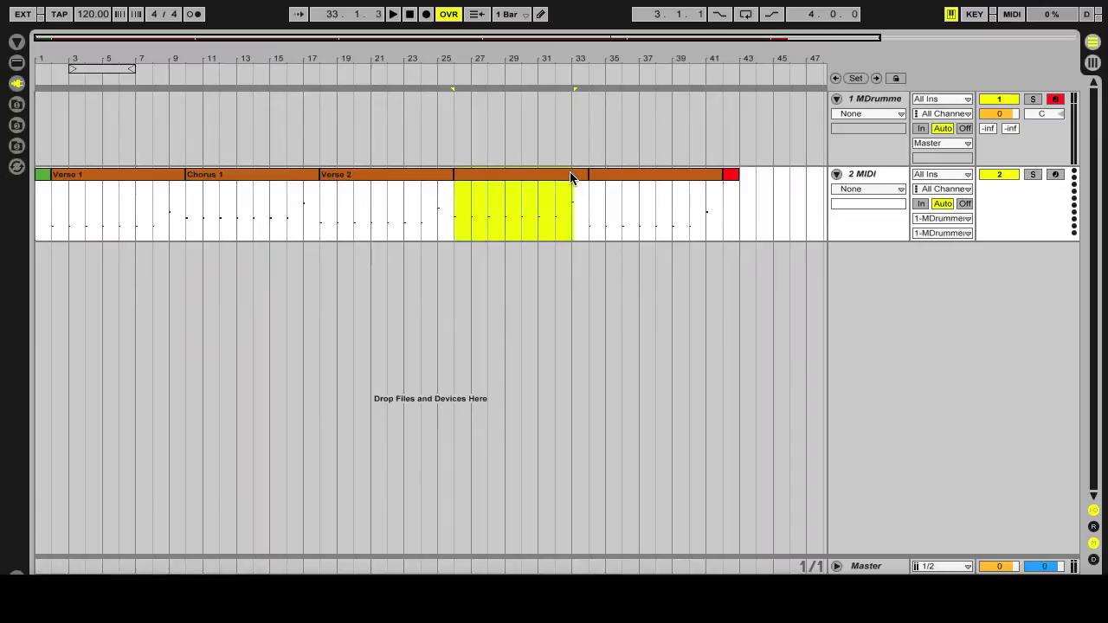
Step: Rename the clip starting at bar 26 as Chorus 2
click(569, 172)
key(ctrl+r)
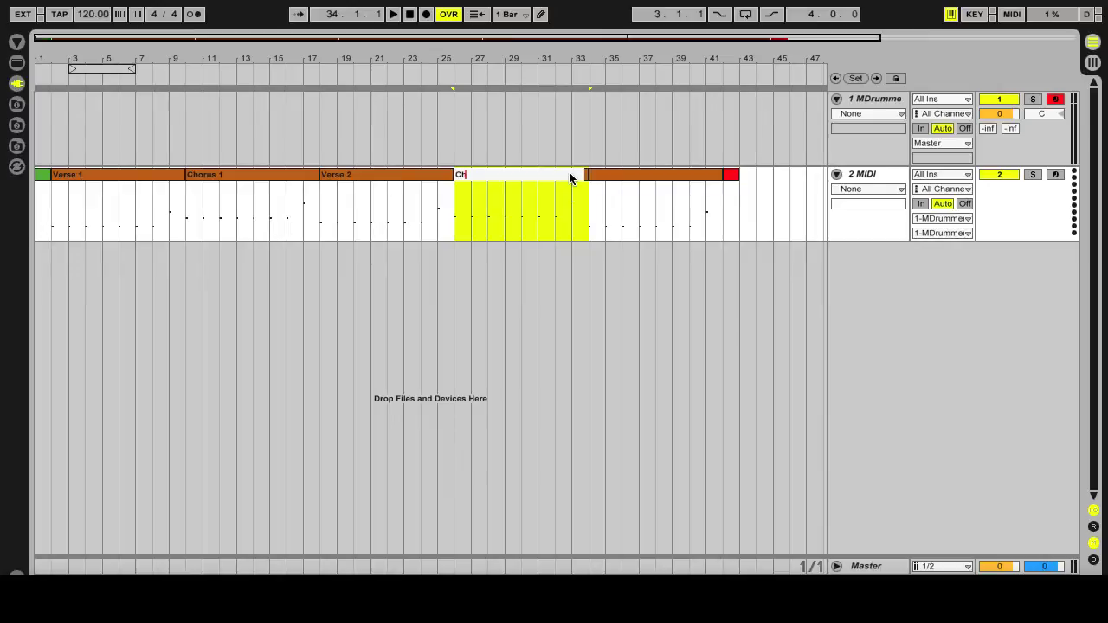
key(Return)
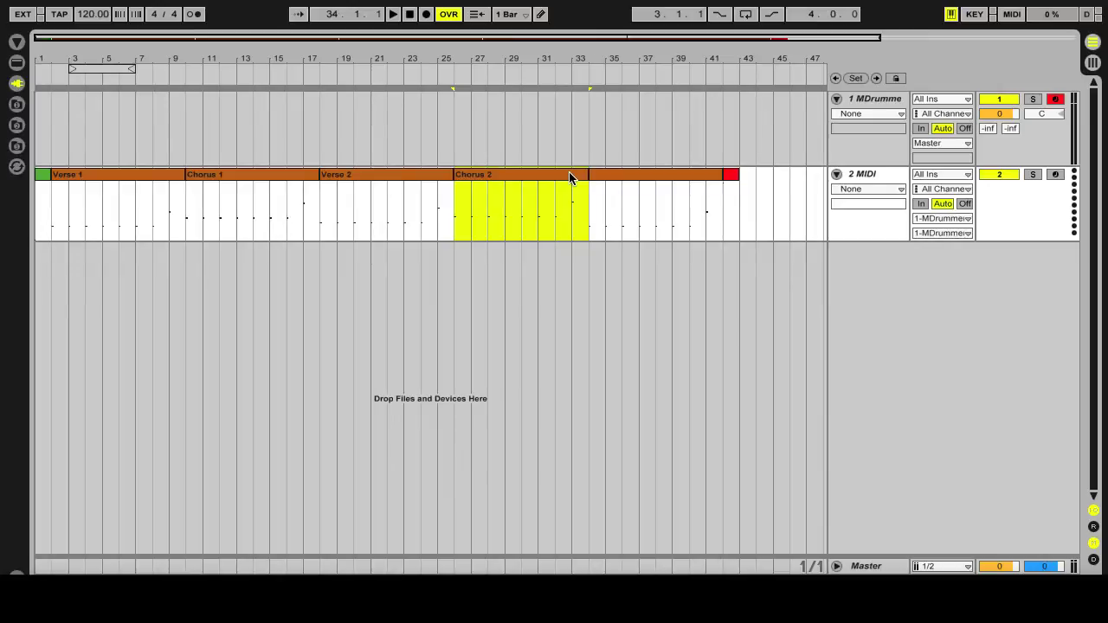
Step: Raise all notes in the clip starting at bar 34 by ten semitones, to A♯
click(615, 174)
key(ctrl+alt+l)
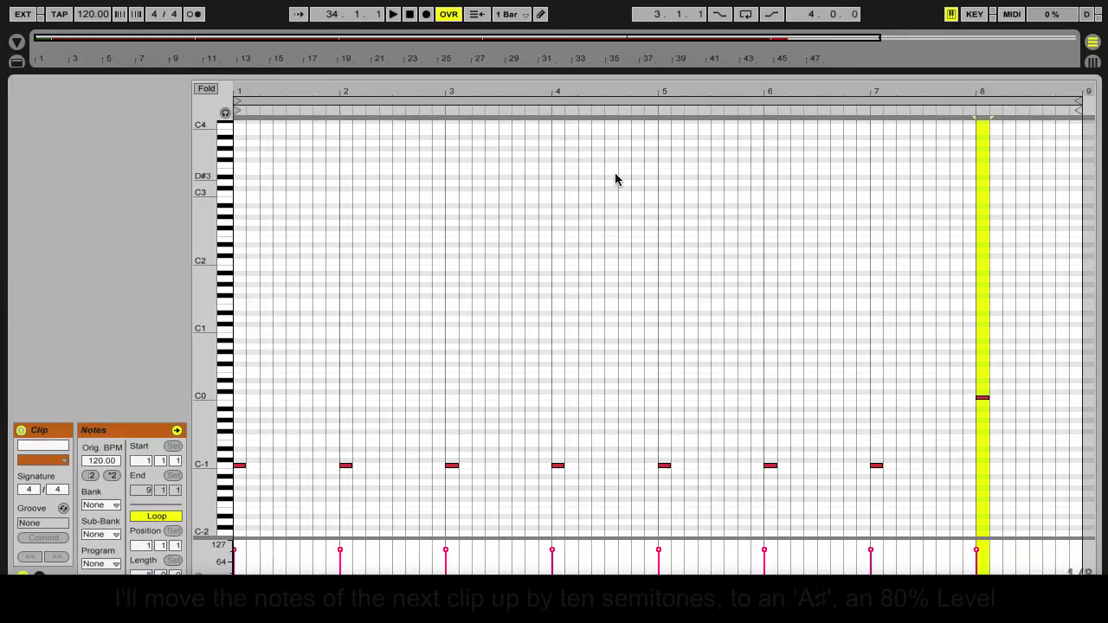
click(383, 423)
key(ctrl+a)
key(Up)
key(Up)
key(Up)
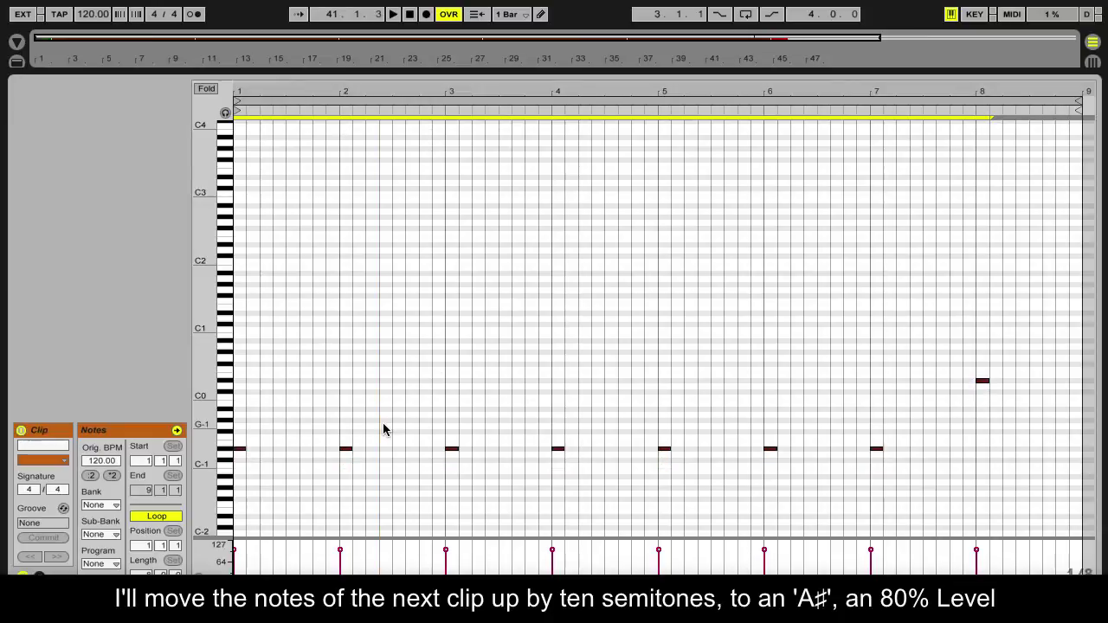
key(Up)
key(Up)
key(Up)
key(Up)
key(Up)
key(Up)
key(Up)
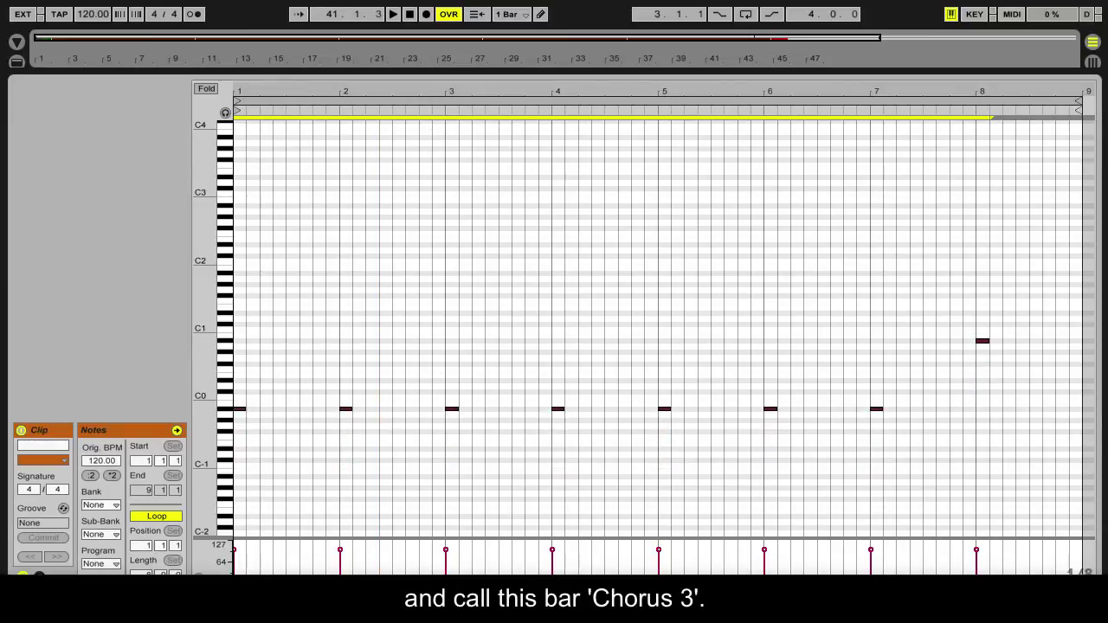
key(ctrl+alt+l)
Step: Rename the clip starting at bar 34 as Chorus 3
click(658, 175)
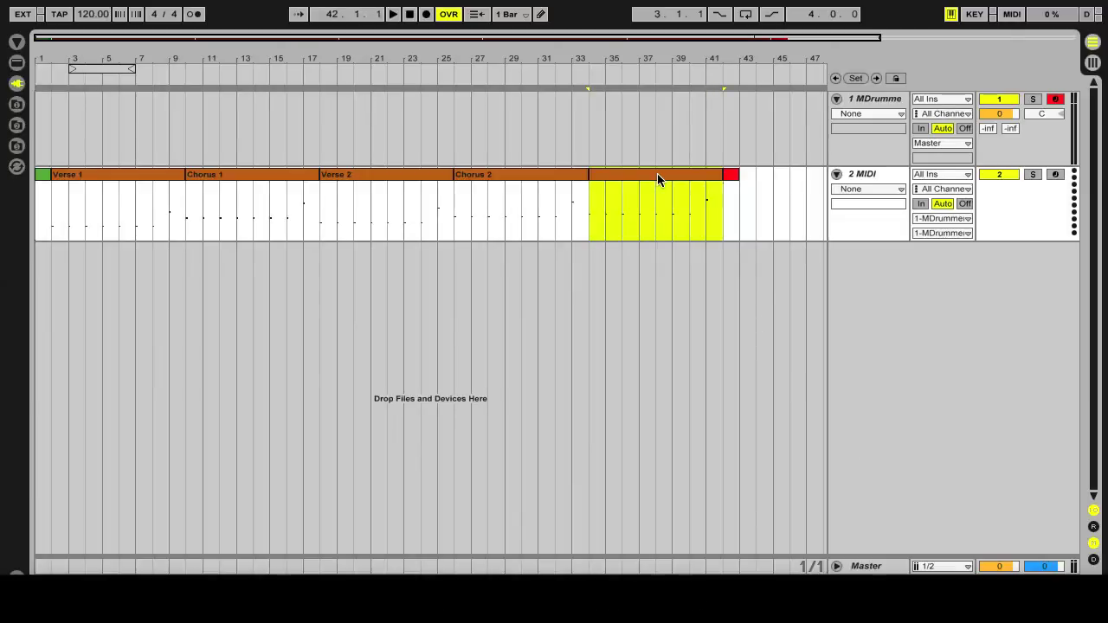
key(ctrl+r)
text(Chorus 3)
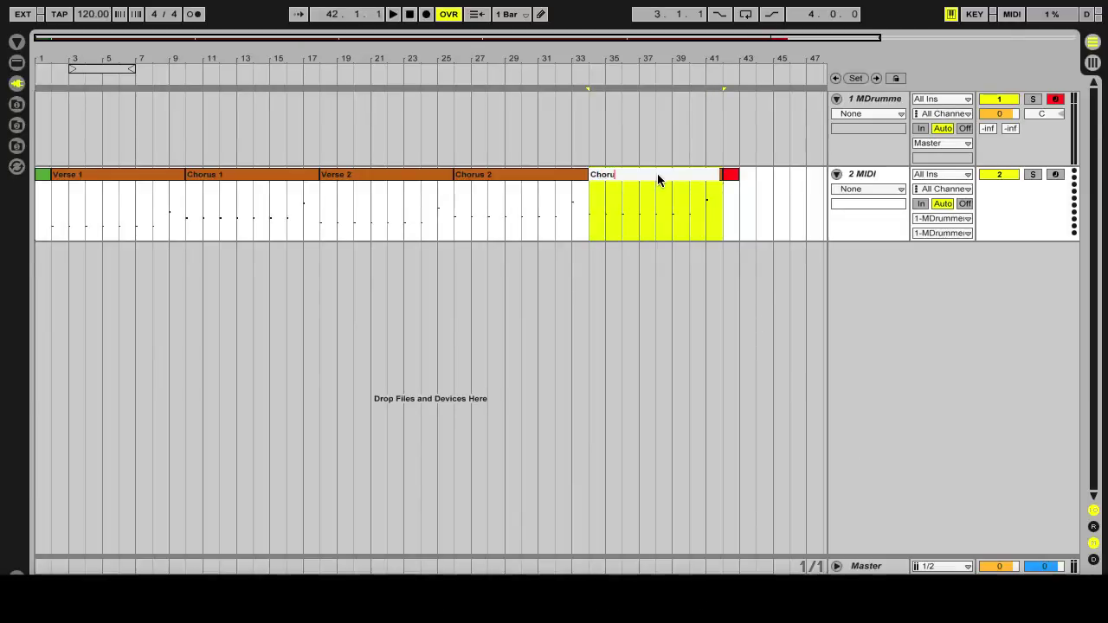
key(Return)
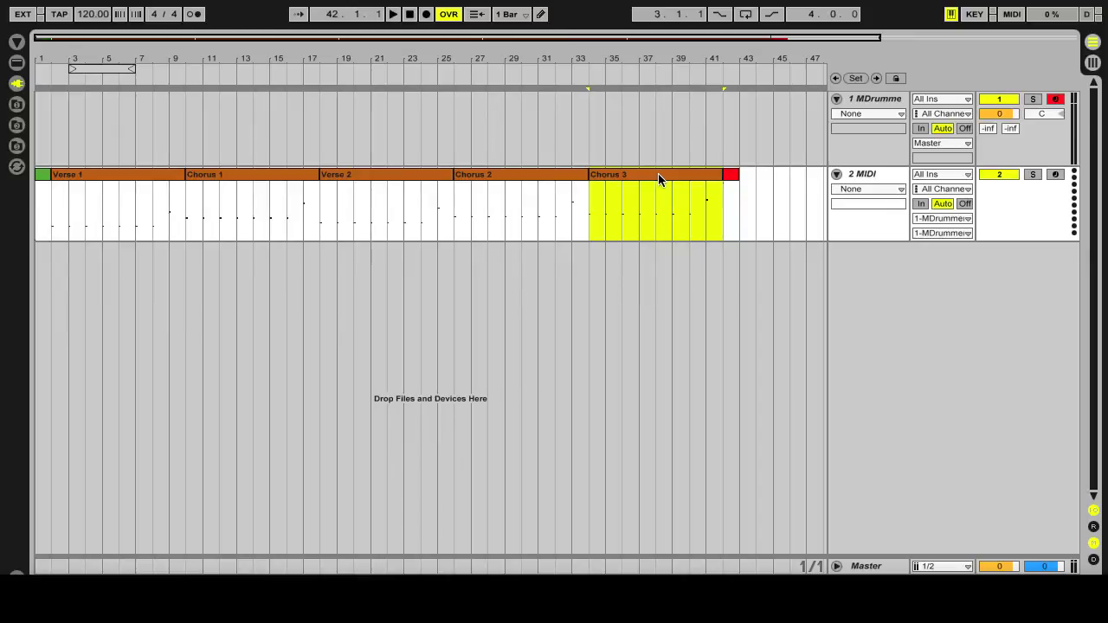
Step: Raise the note in the red outro clip at bar 42 by ten semitones, to A♯
click(730, 176)
double_click(730, 177)
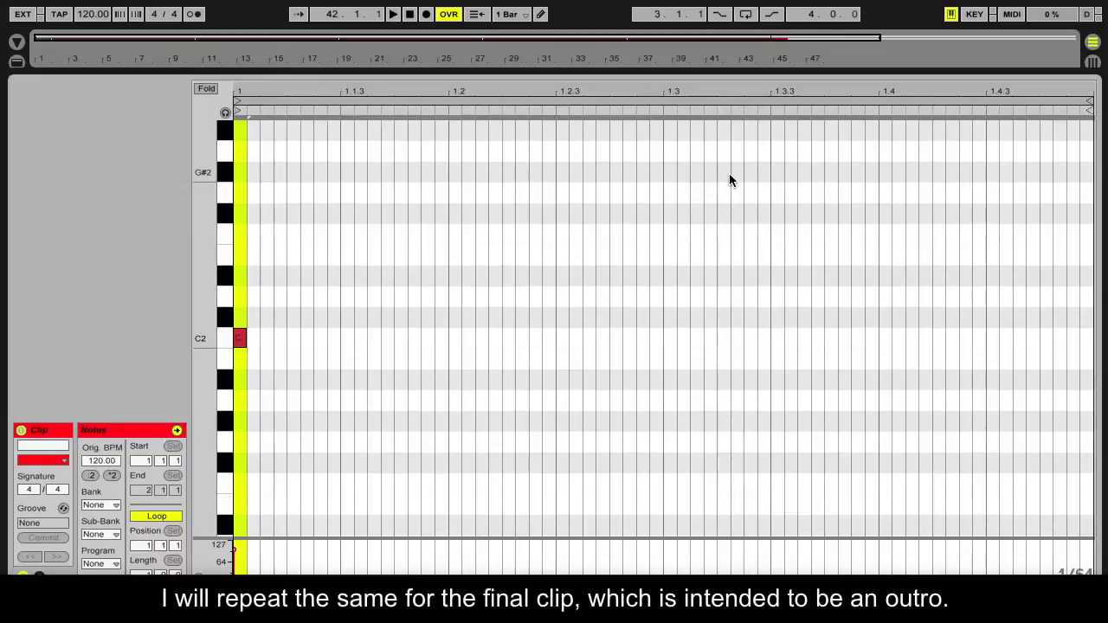
key(Up)
key(Up)
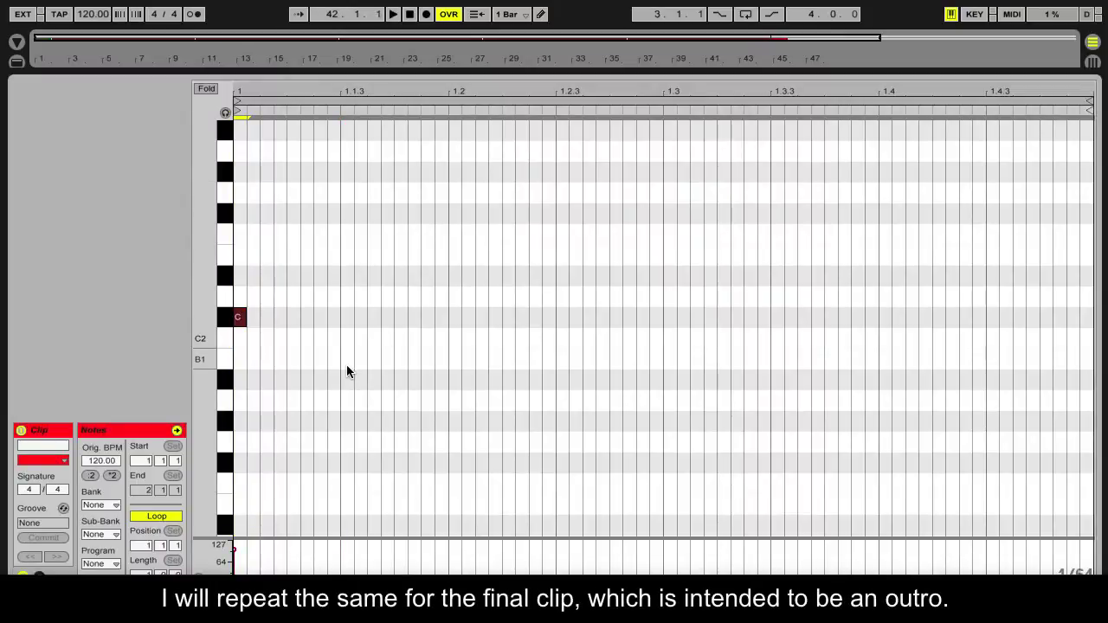
key(Up)
key(Up)
key(Up)
key(Up)
key(Up)
key(Up)
key(Up)
key(Up)
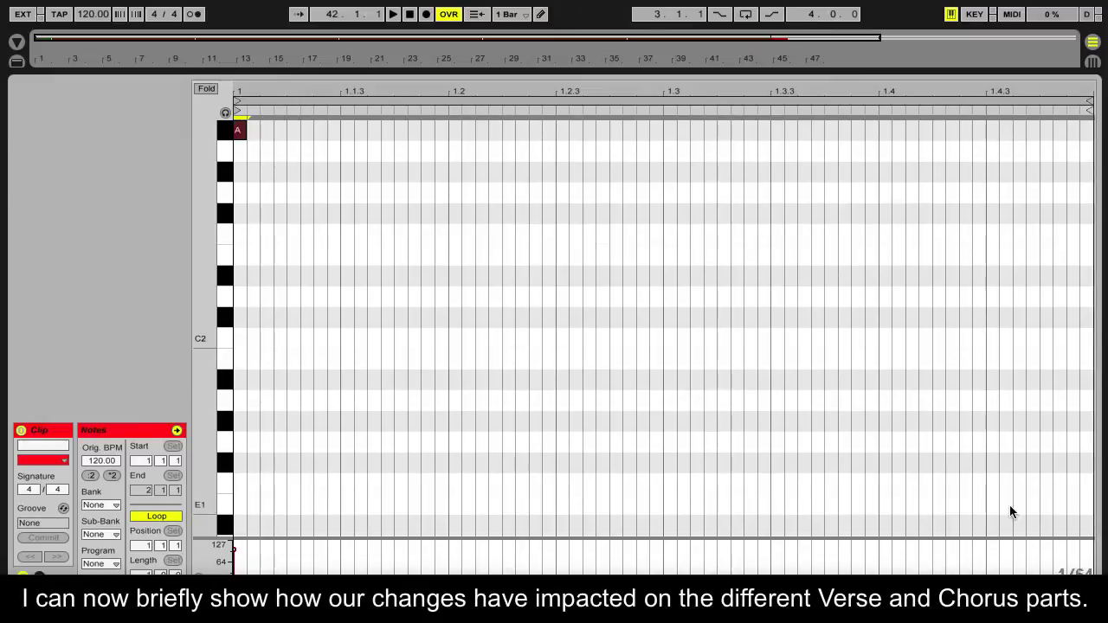
key(ctrl+alt+l)
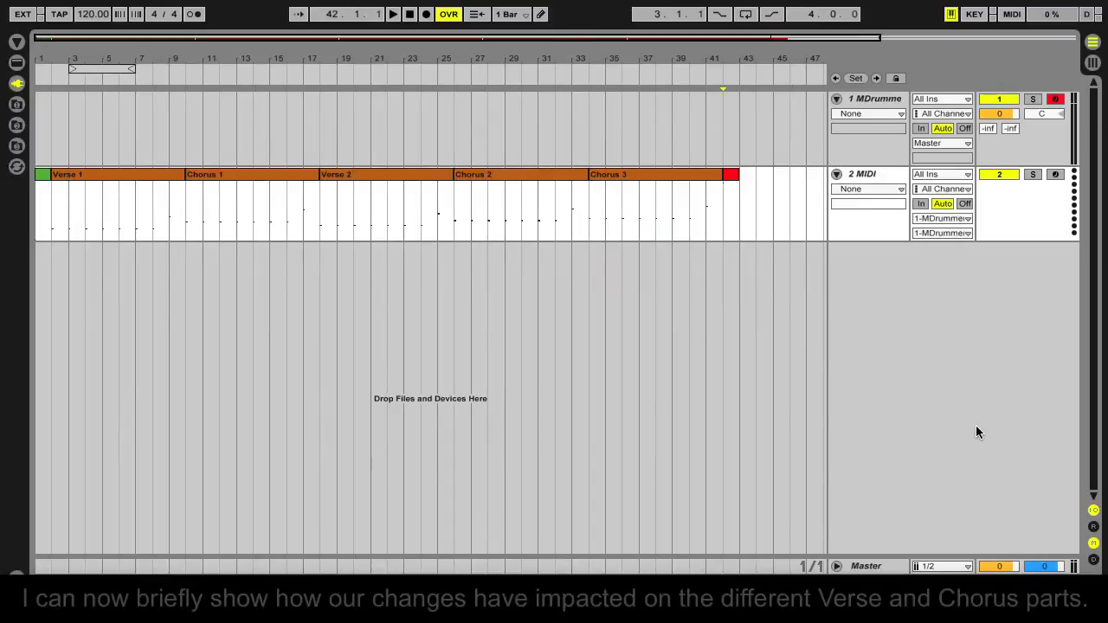
Step: Audition the first bars of the Verse 1 and Verse 2 clips to compare their levels
click(170, 179)
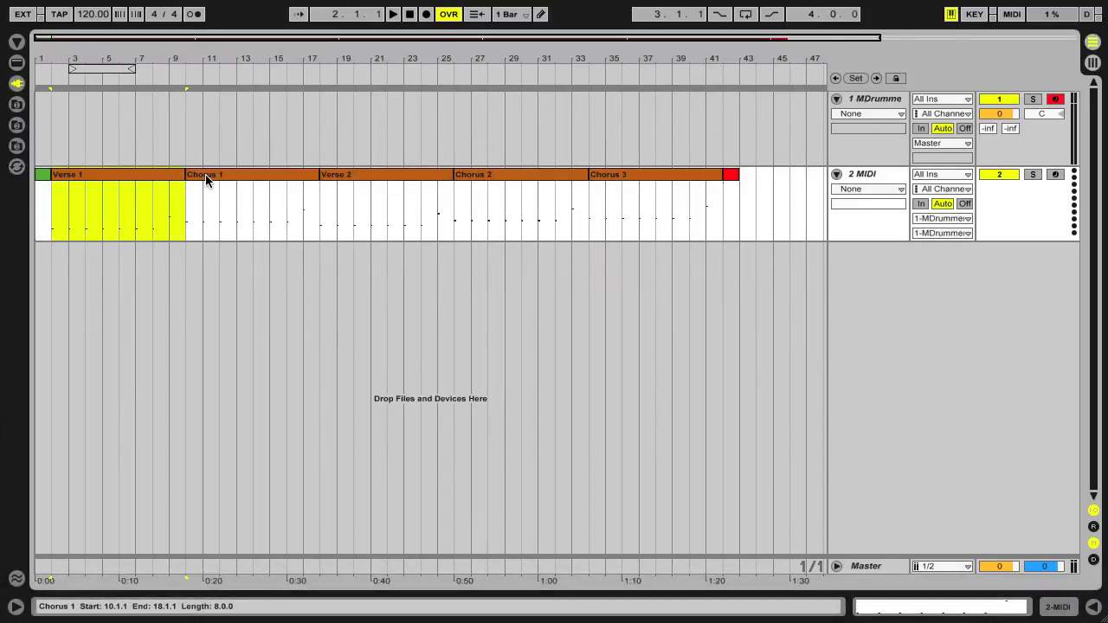
key(space)
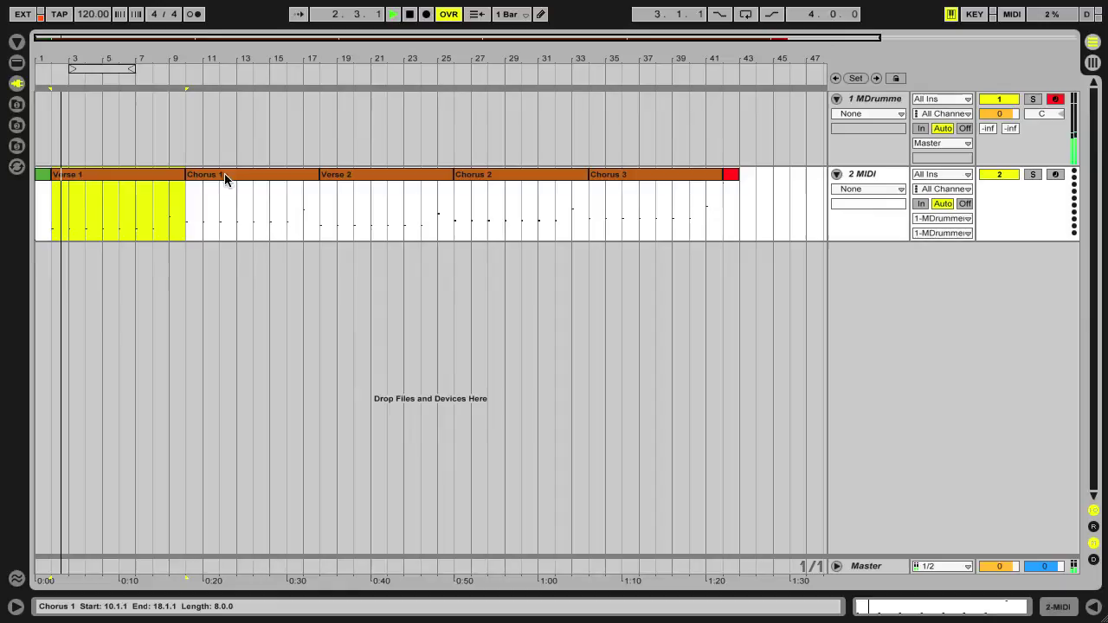
key(space)
click(349, 177)
key(space)
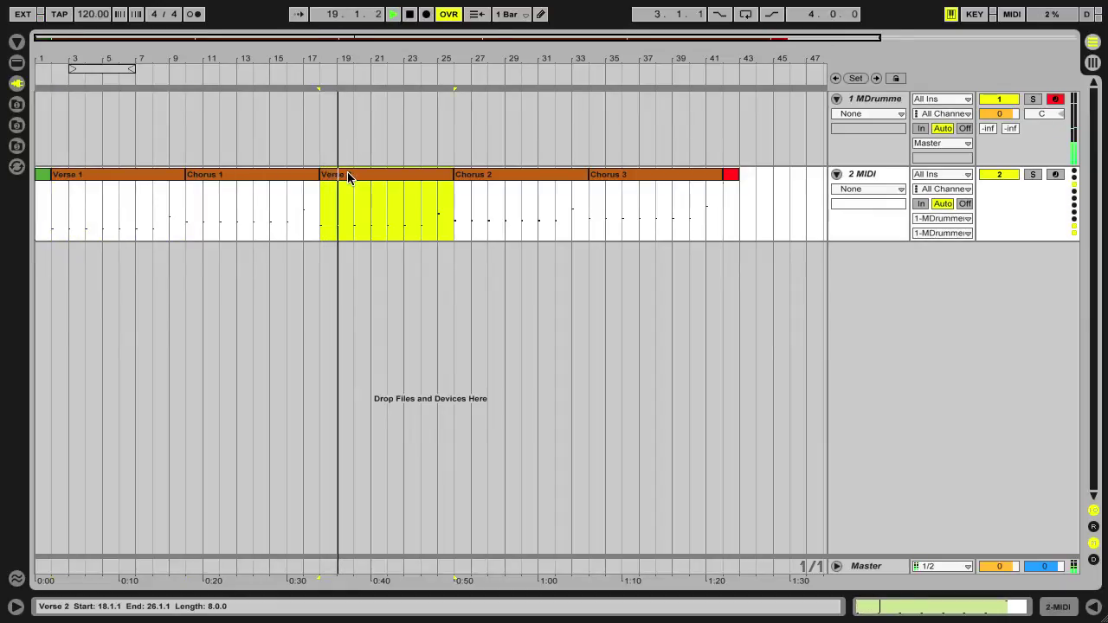
key(space)
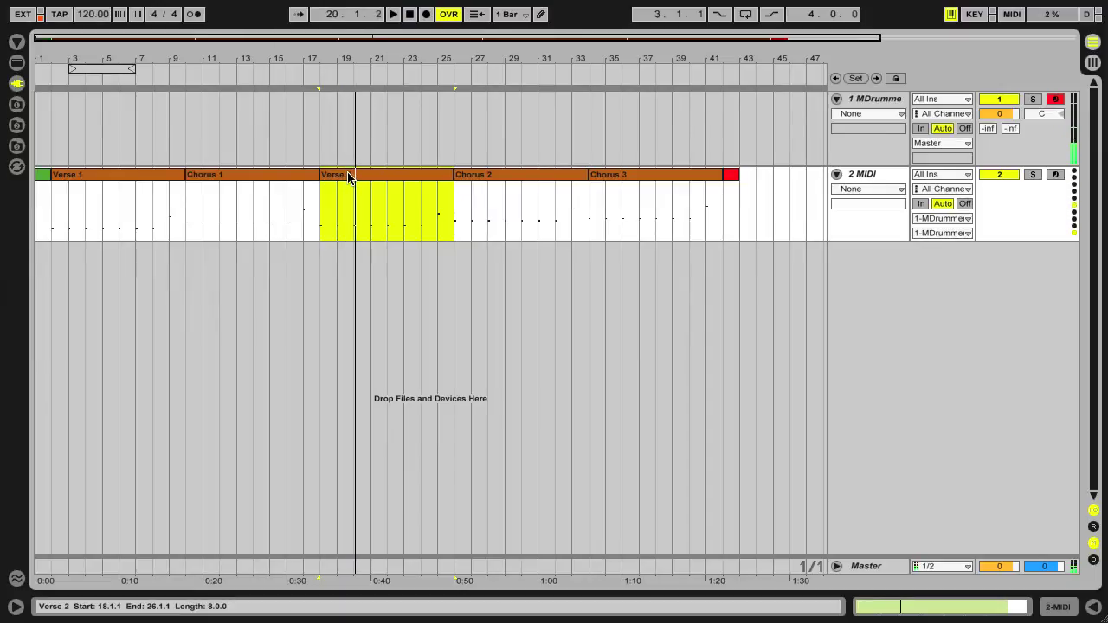
Step: Audition the first bars of the Chorus 1, Chorus 2 and Chorus 3 clips to compare their levels
click(278, 178)
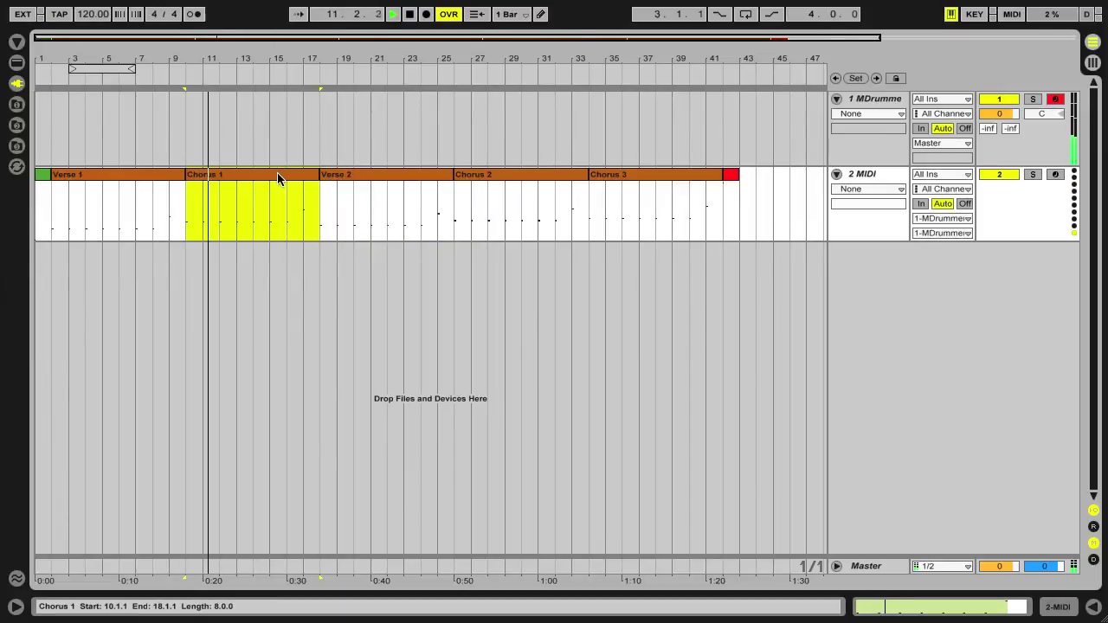
click(482, 179)
key(space)
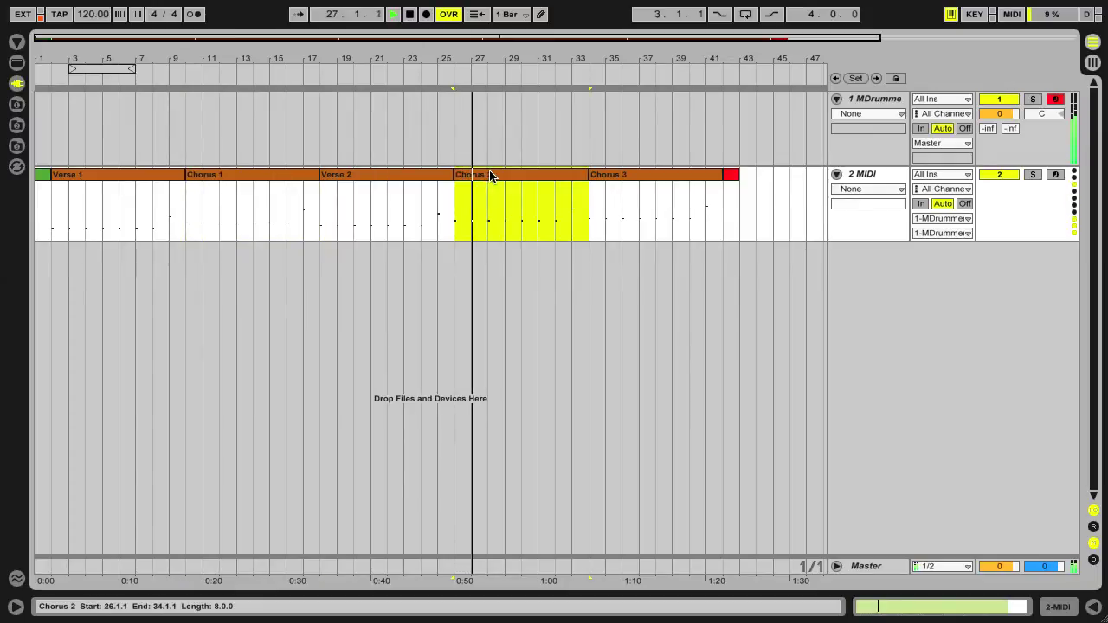
click(639, 177)
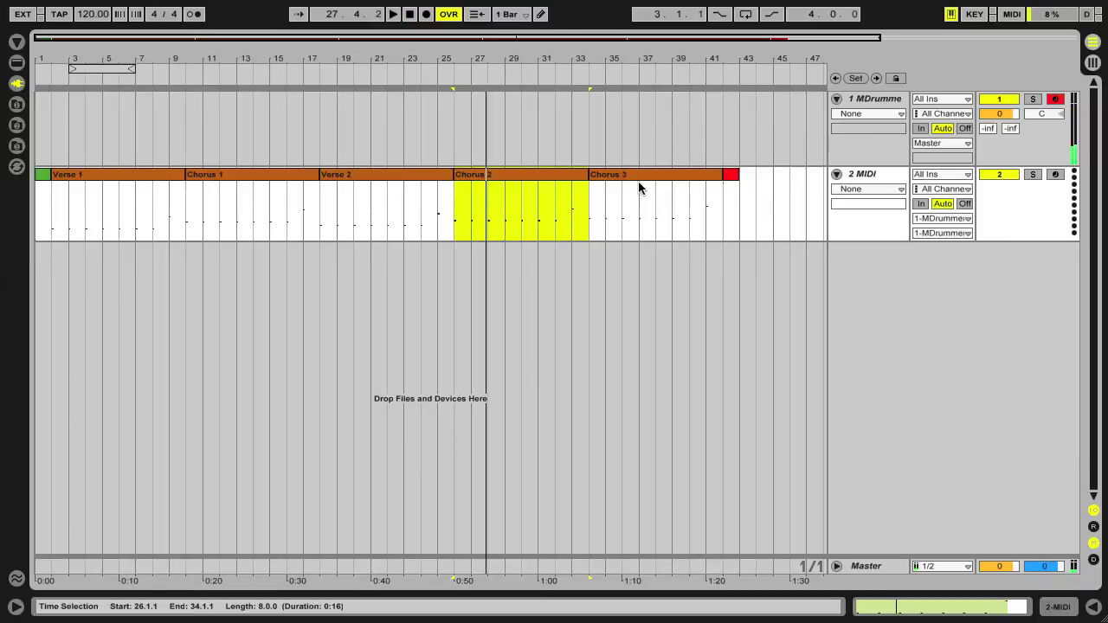
key(space)
key(space)
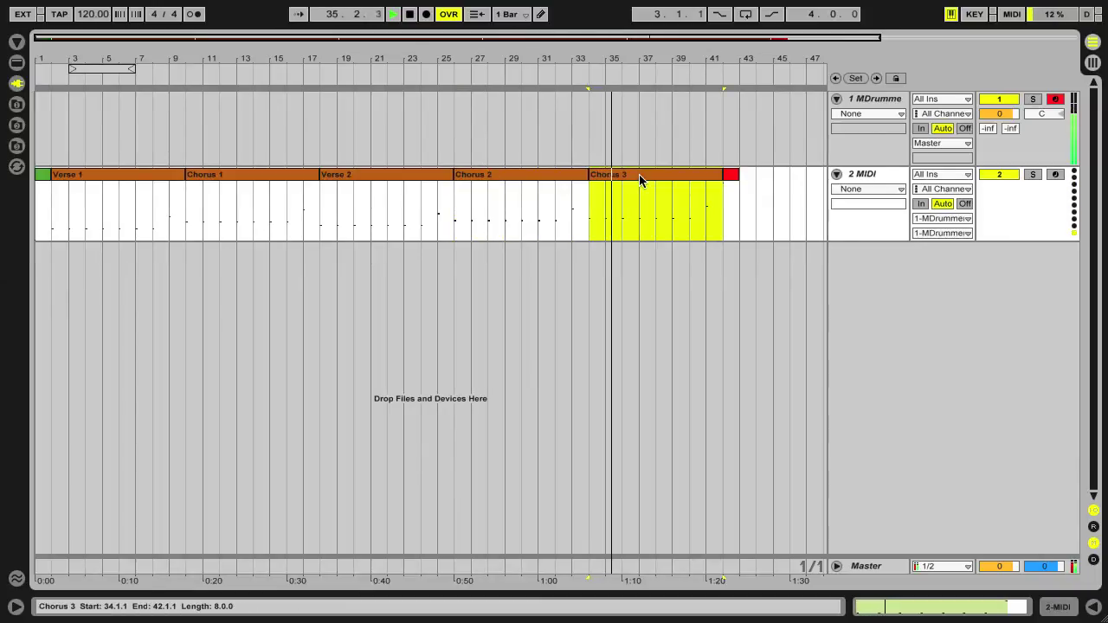
key(space)
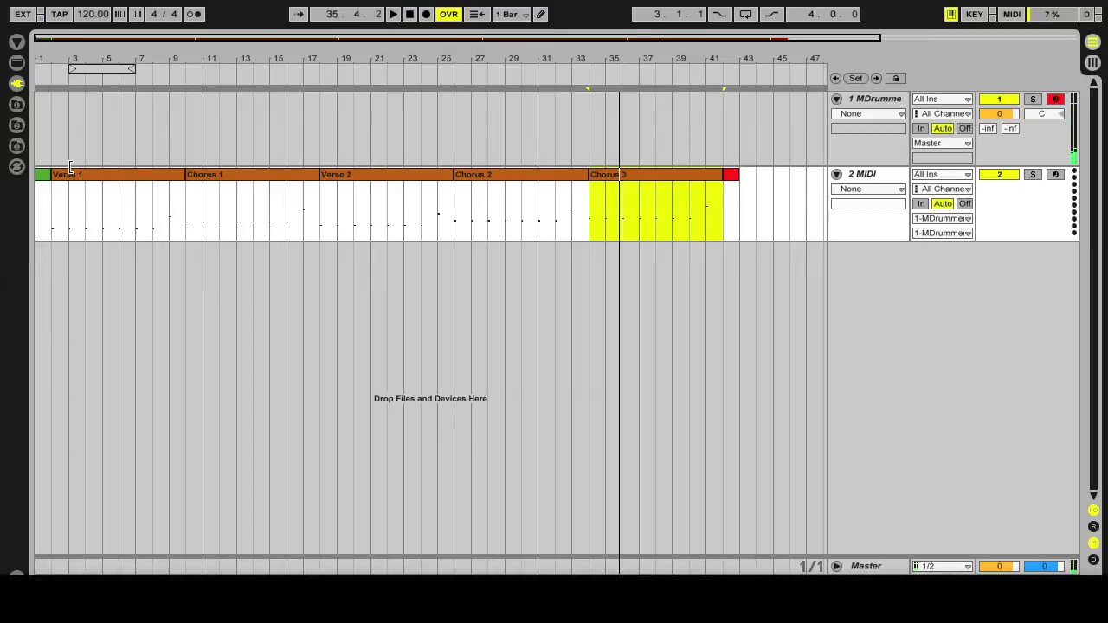
Step: Play the arrangement from the intro clip and choose the DnB rhythm Complicated 04 in the MDrummer plug-in
click(40, 176)
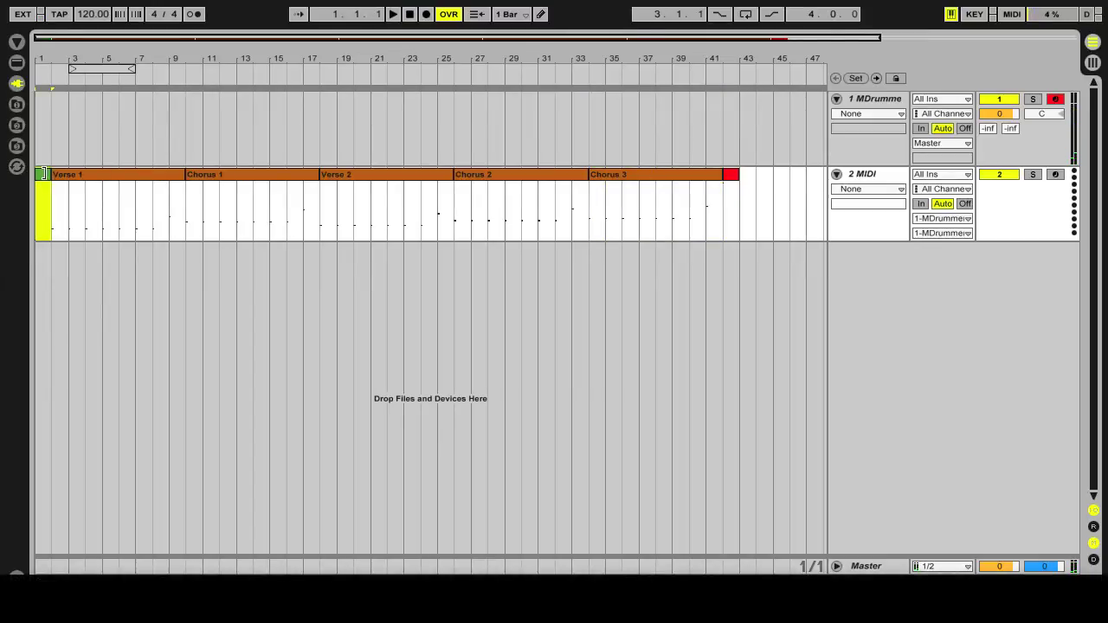
click(897, 99)
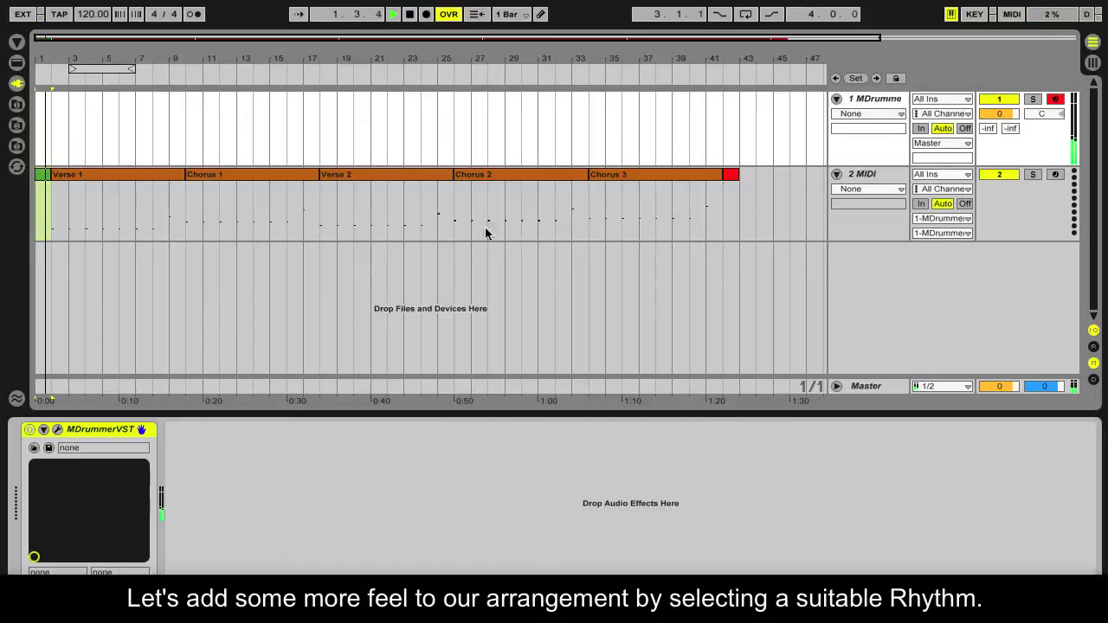
click(57, 429)
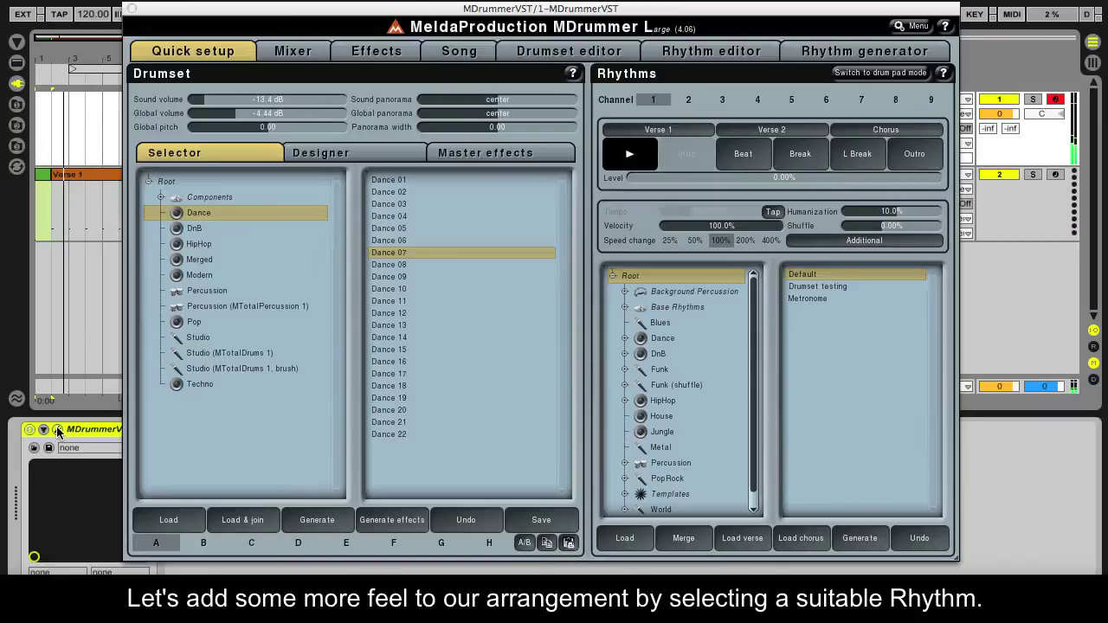
click(660, 354)
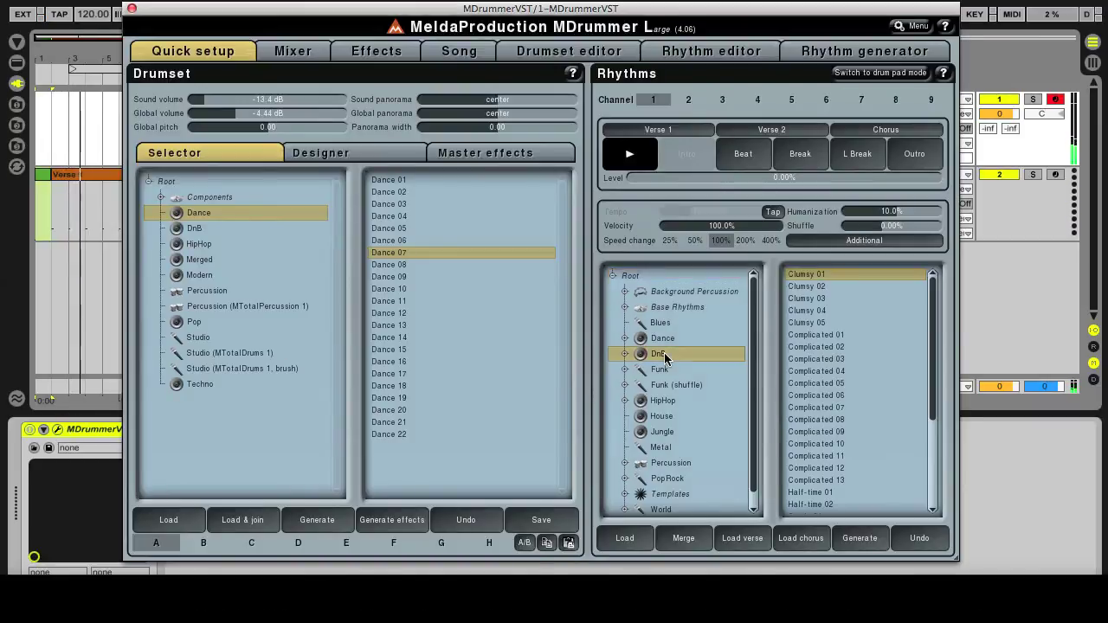
click(814, 371)
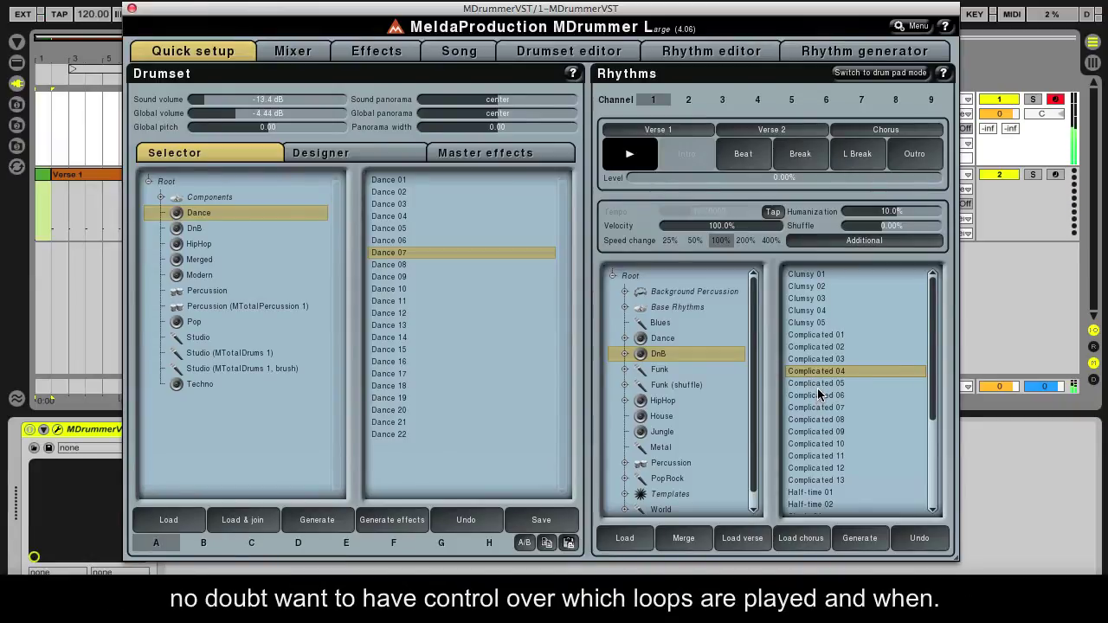
Step: Switch off Random loops in MDrummer's additional rhythm properties and close the plug-in window
click(853, 245)
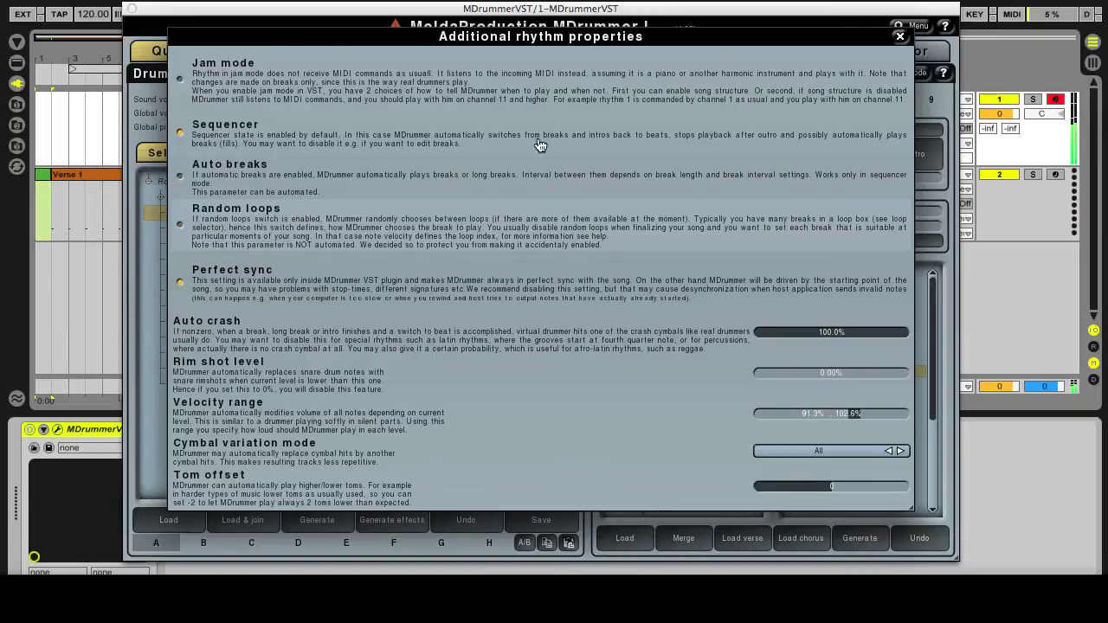
click(901, 39)
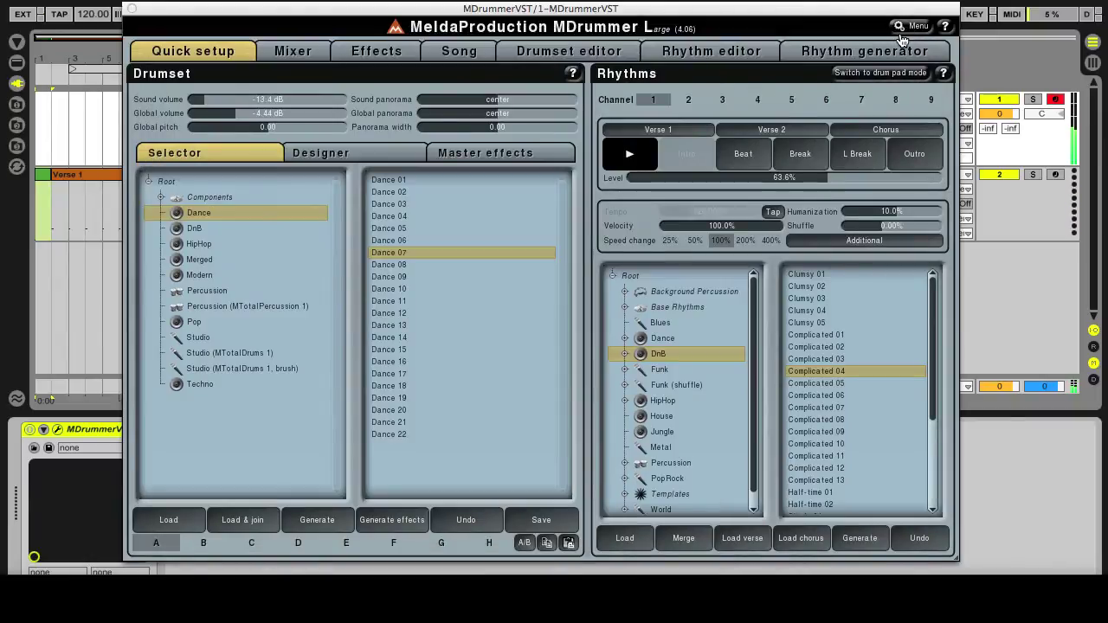
click(134, 12)
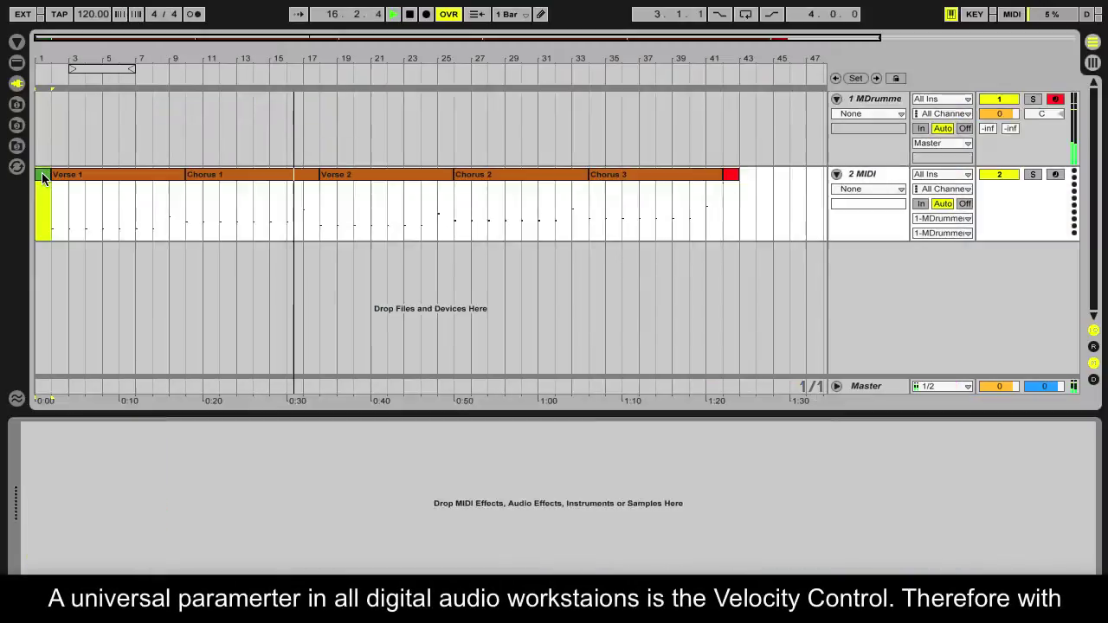
Step: Set the velocity of the intro clip's C-2 note to 67 in an enlarged velocity lane and audition the resulting loop
double_click(42, 172)
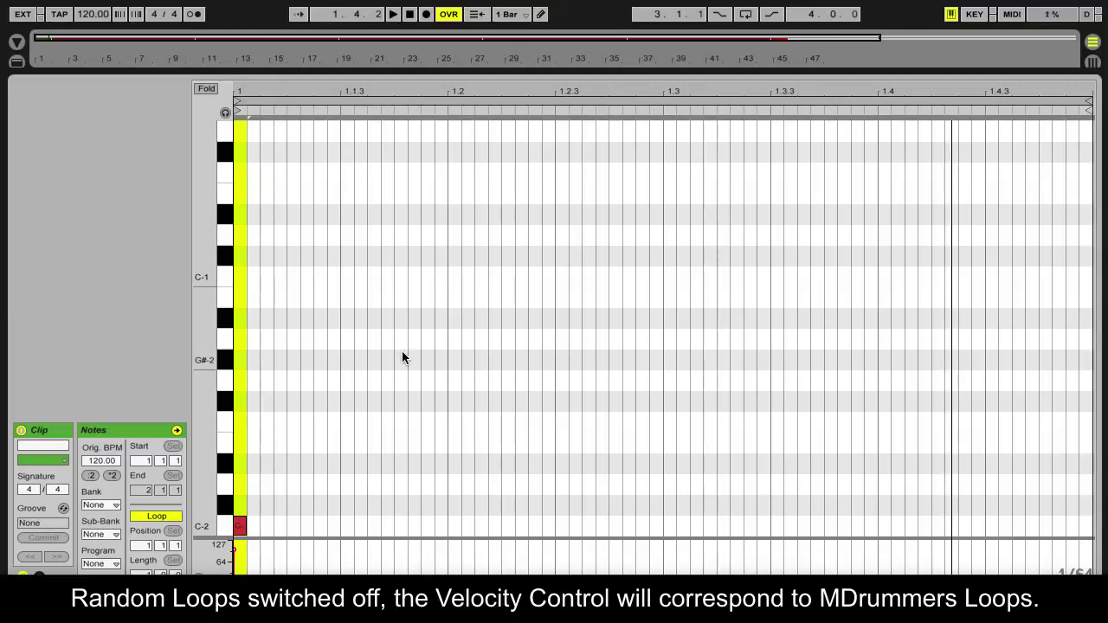
drag(390, 539, 381, 427)
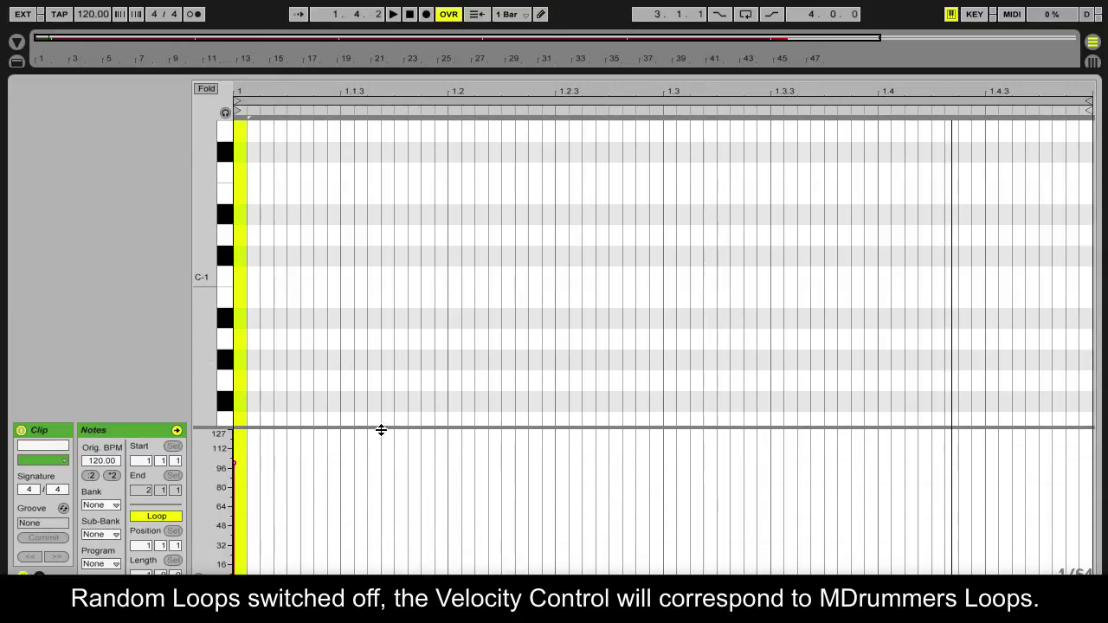
scroll(401, 397, down, 3)
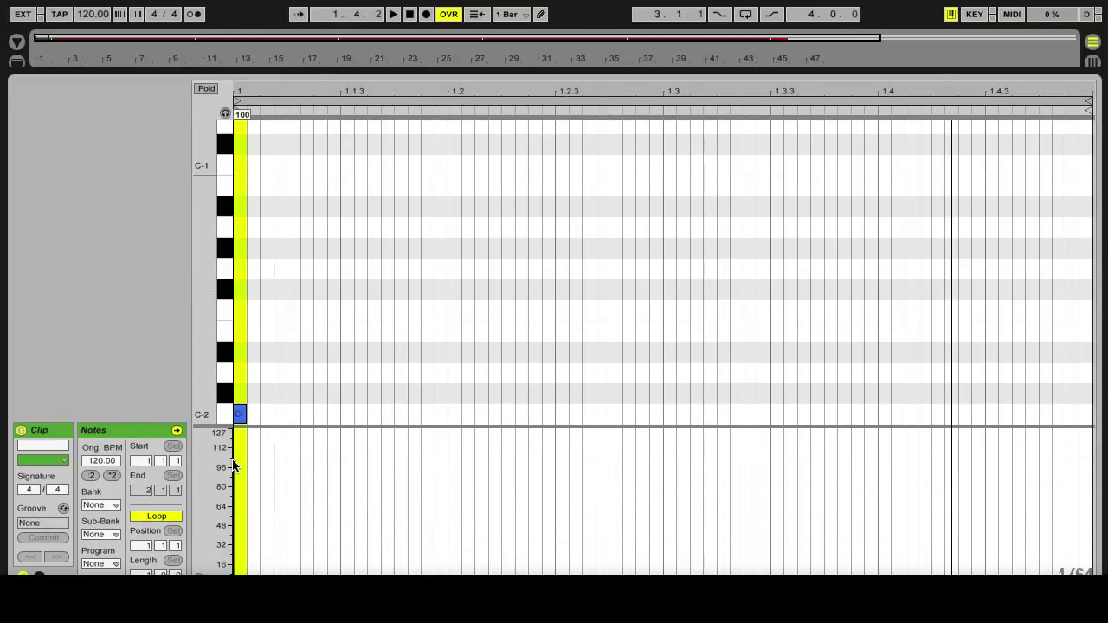
drag(232, 466, 234, 501)
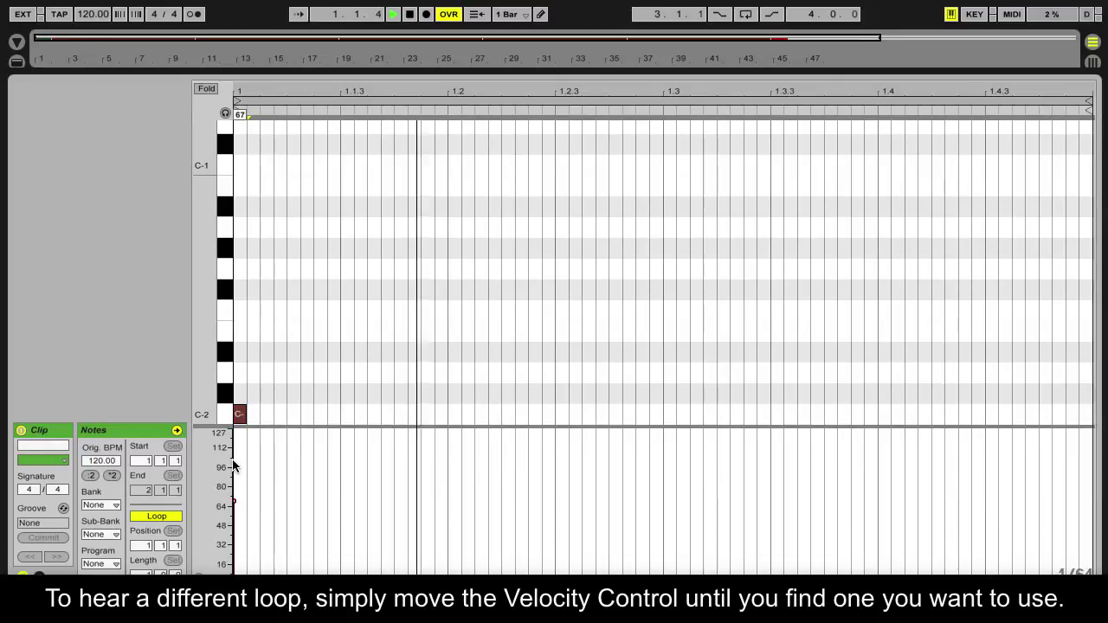
key(space)
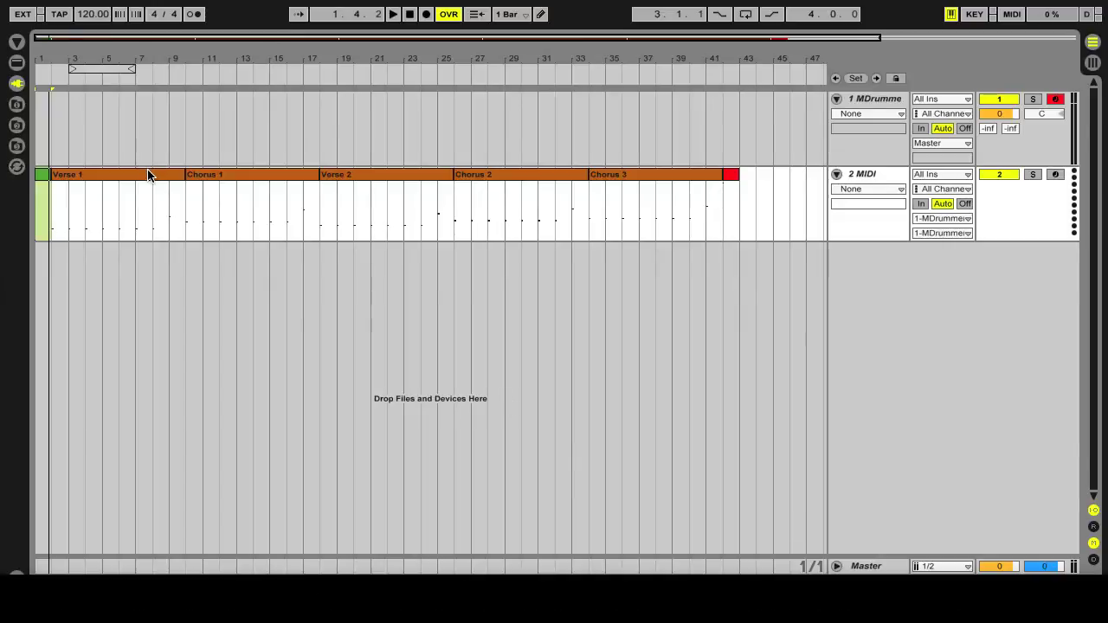
Step: Set the velocity of the bar 8 break note in the Verse 1 clip to 60 and audition it
double_click(148, 176)
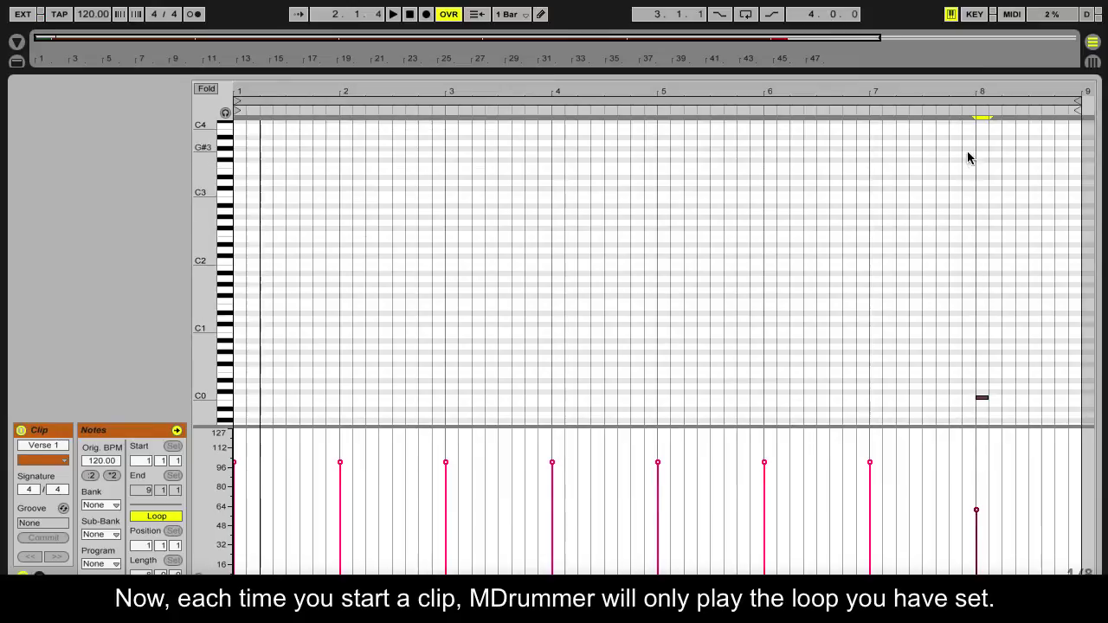
click(957, 113)
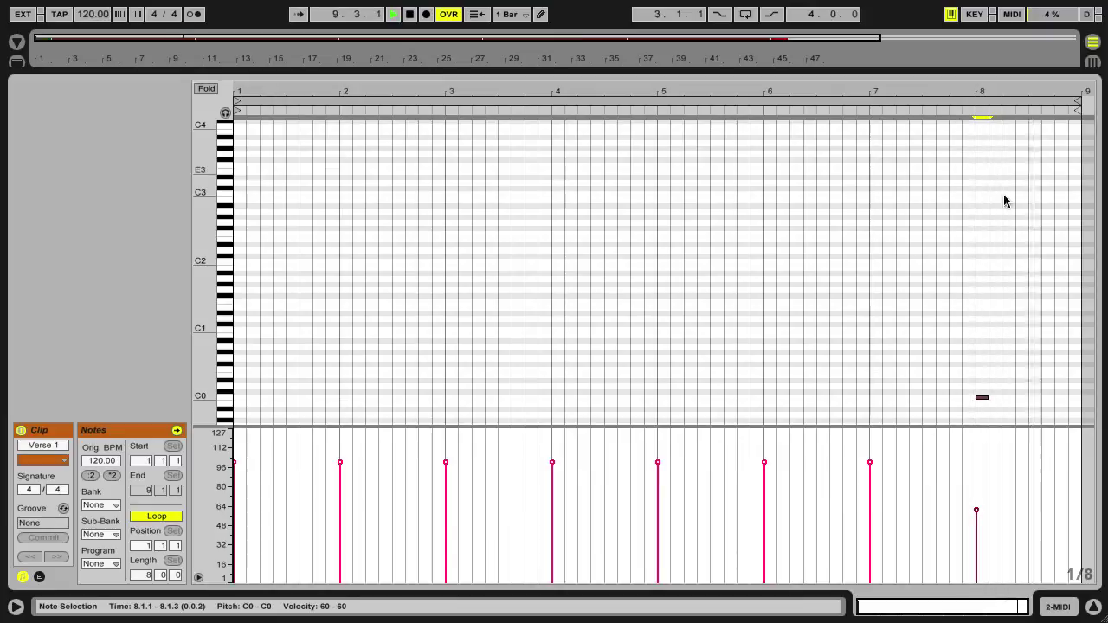
click(1094, 609)
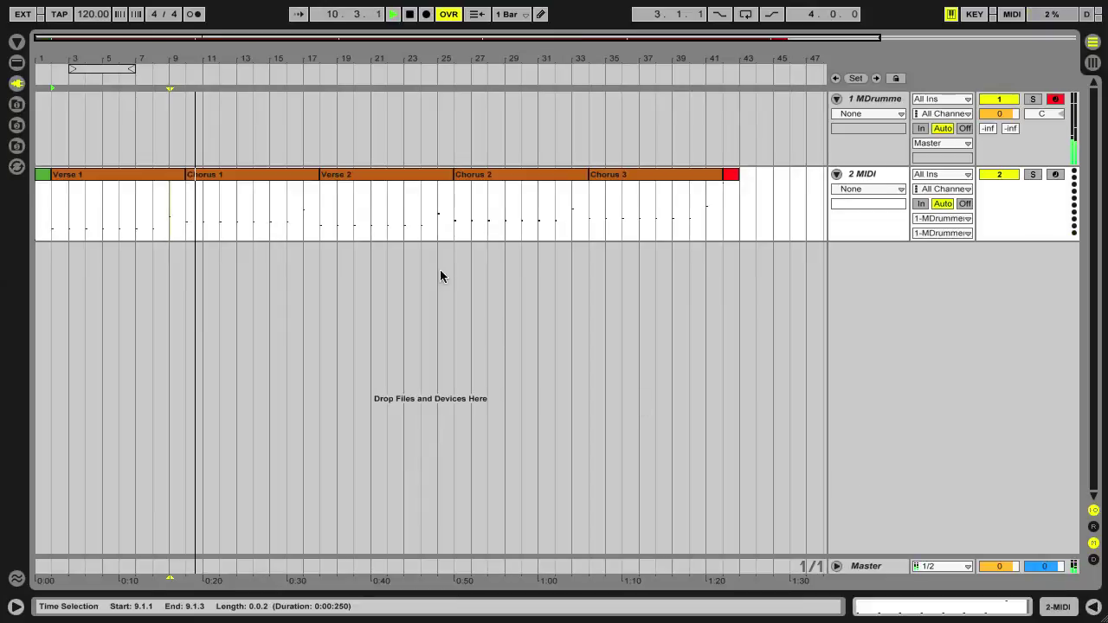
Step: Raise the velocity of the bar 8 break note in the Chorus 1 clip to about 127 and audition it
double_click(299, 171)
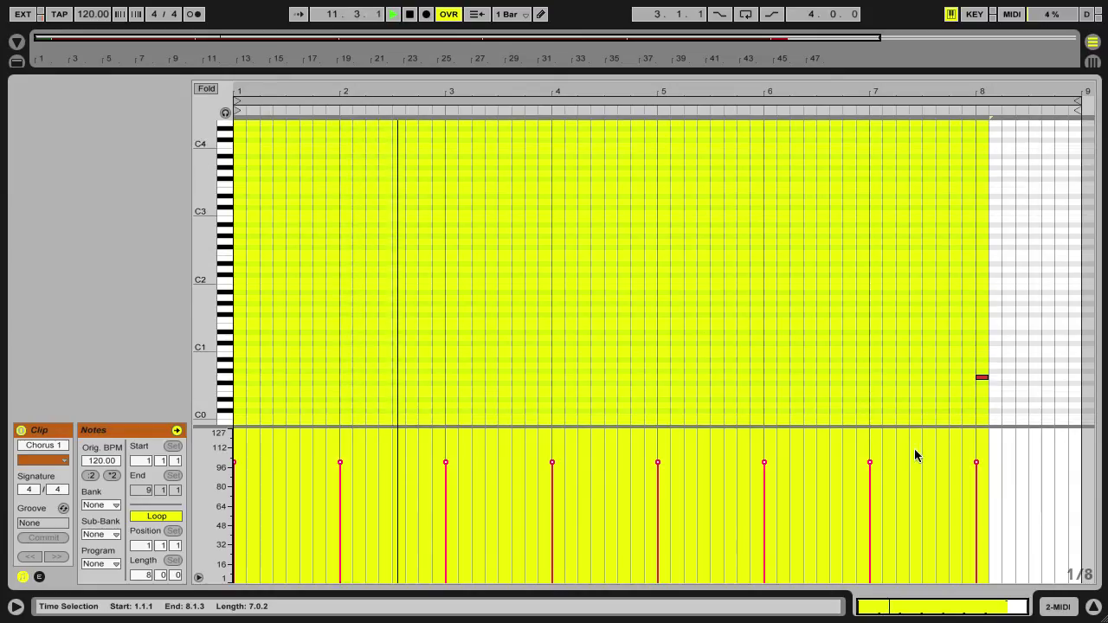
drag(977, 462, 977, 432)
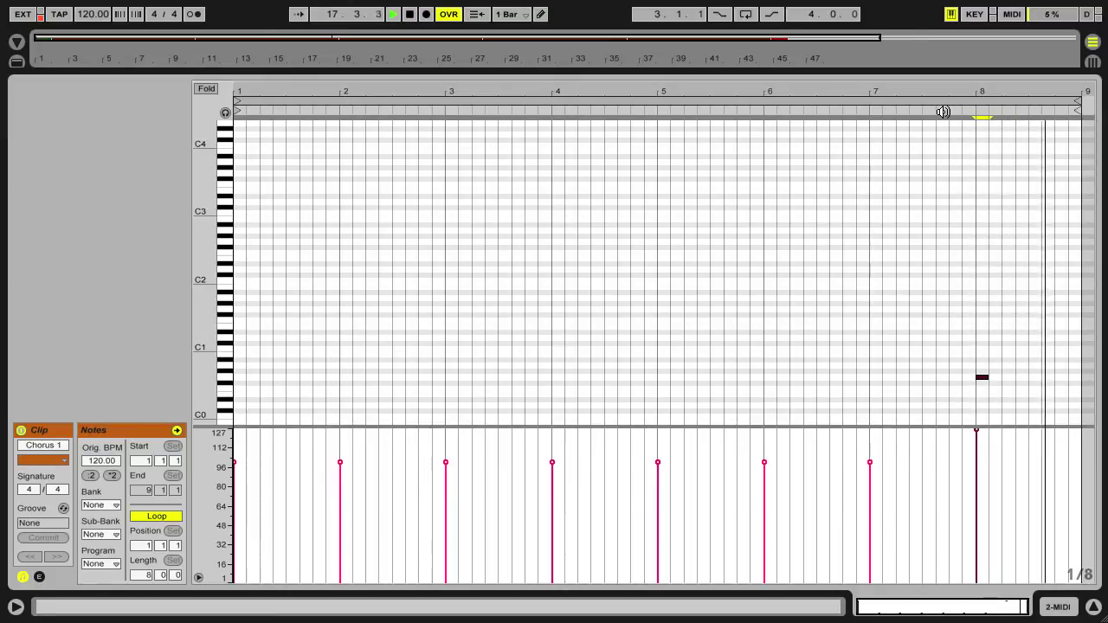
click(1093, 610)
Step: Lower the velocity of the bar 8 break note in the Verse 2 clip to 46
click(405, 176)
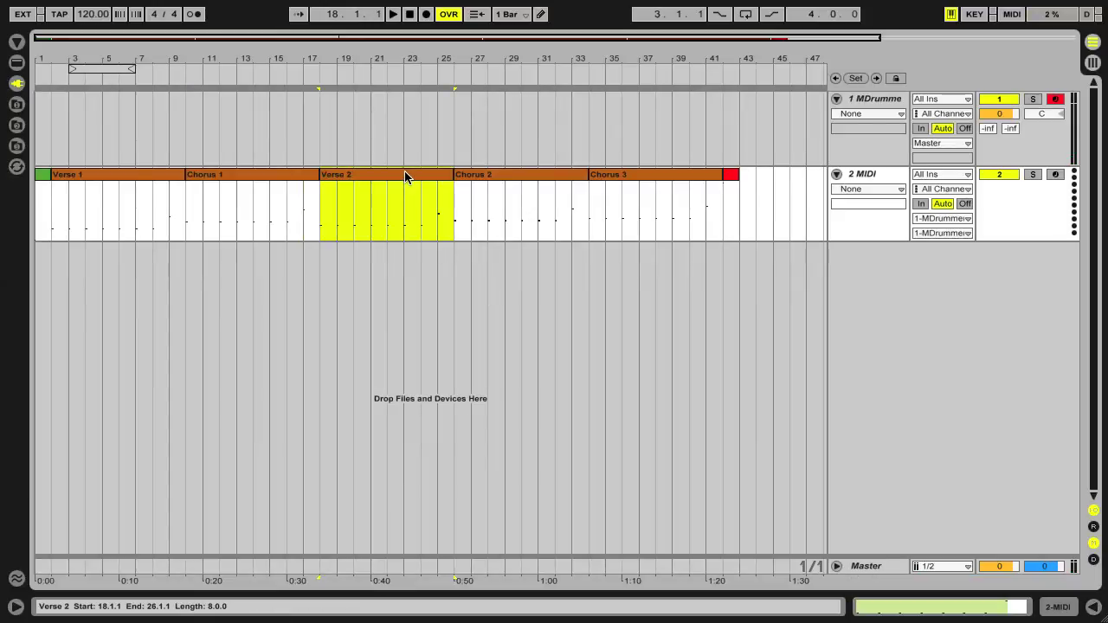
double_click(407, 179)
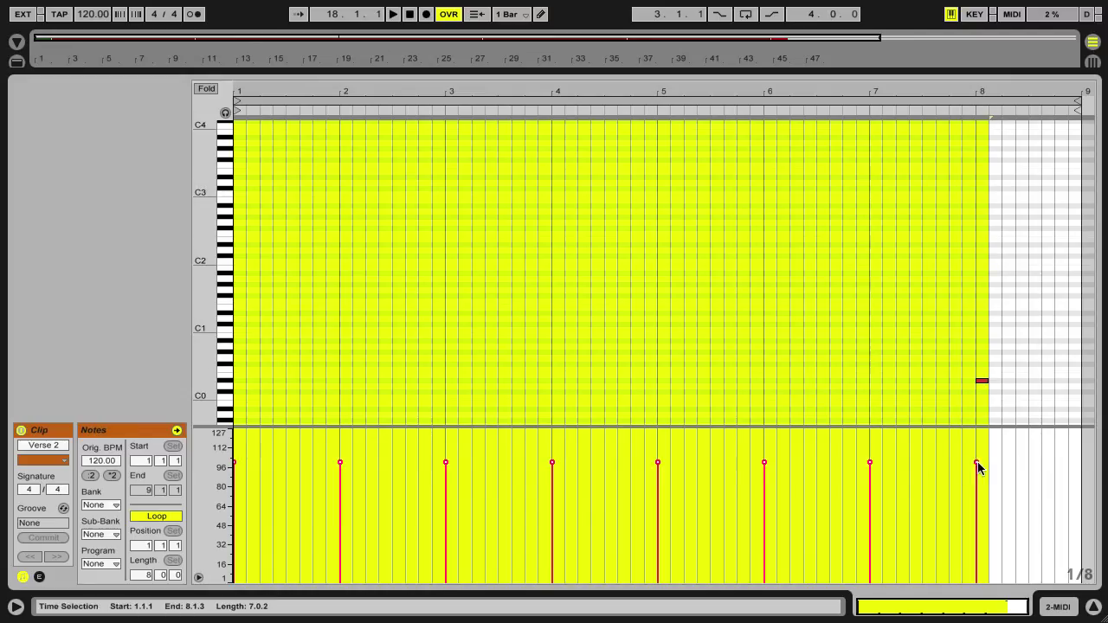
drag(977, 462, 977, 527)
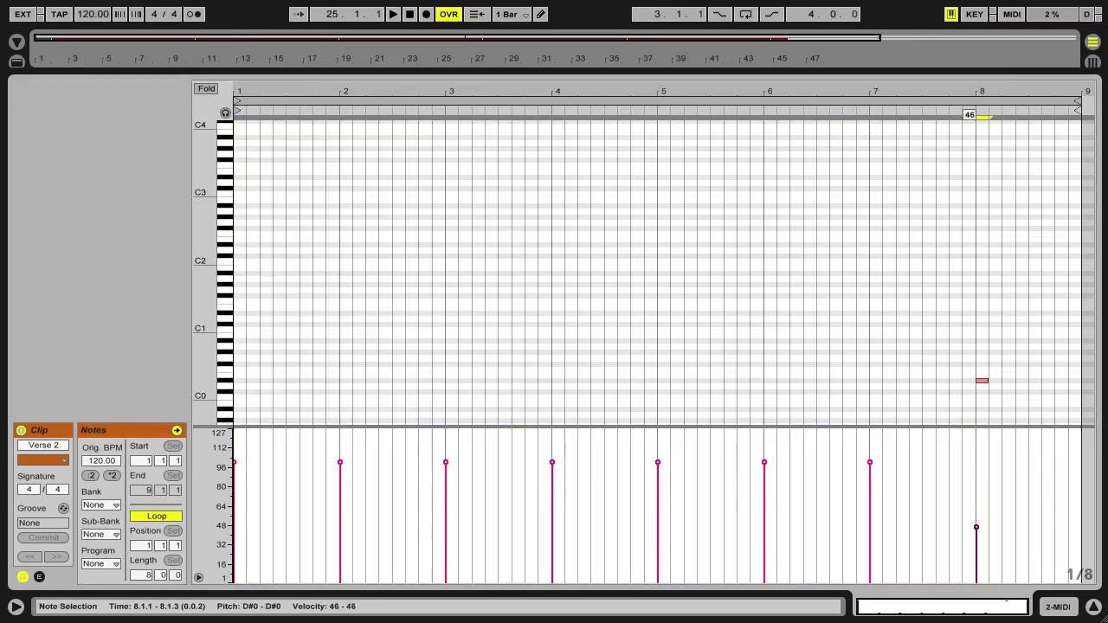
click(1018, 515)
click(1093, 607)
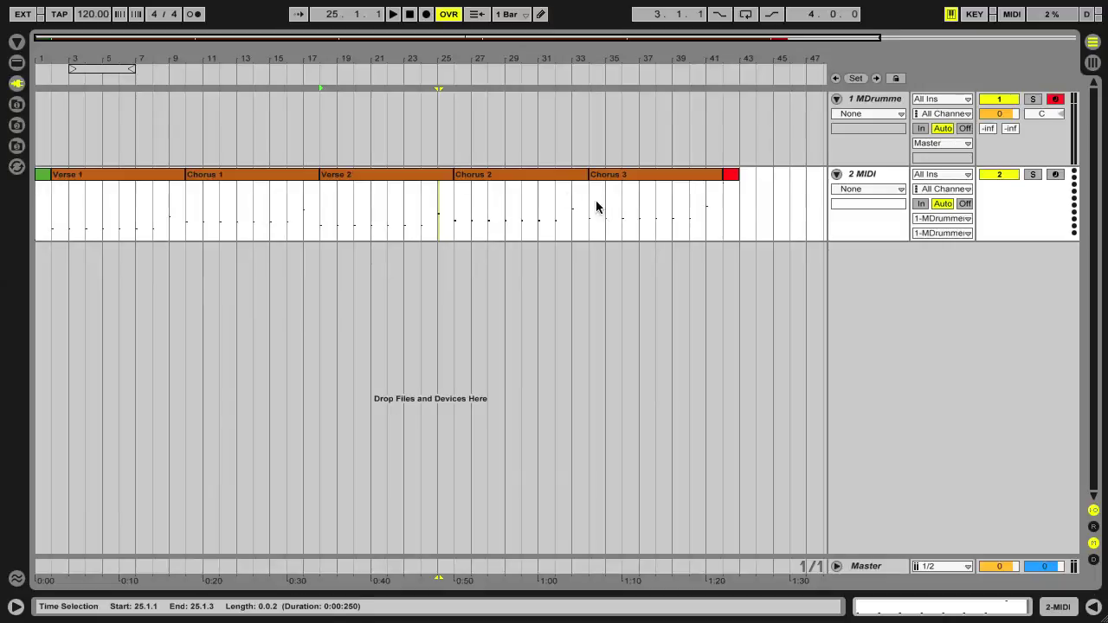
Step: Lower the velocity of the bar 8 break note in the Chorus 2 clip to 71
double_click(531, 176)
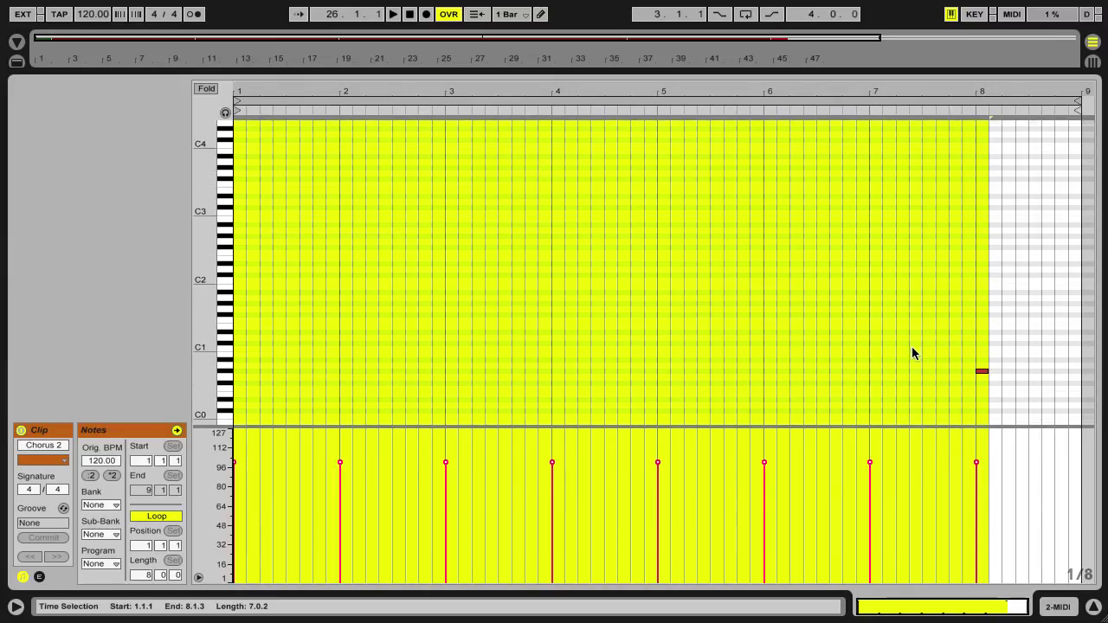
scroll(912, 347, down, 2)
drag(974, 464, 974, 497)
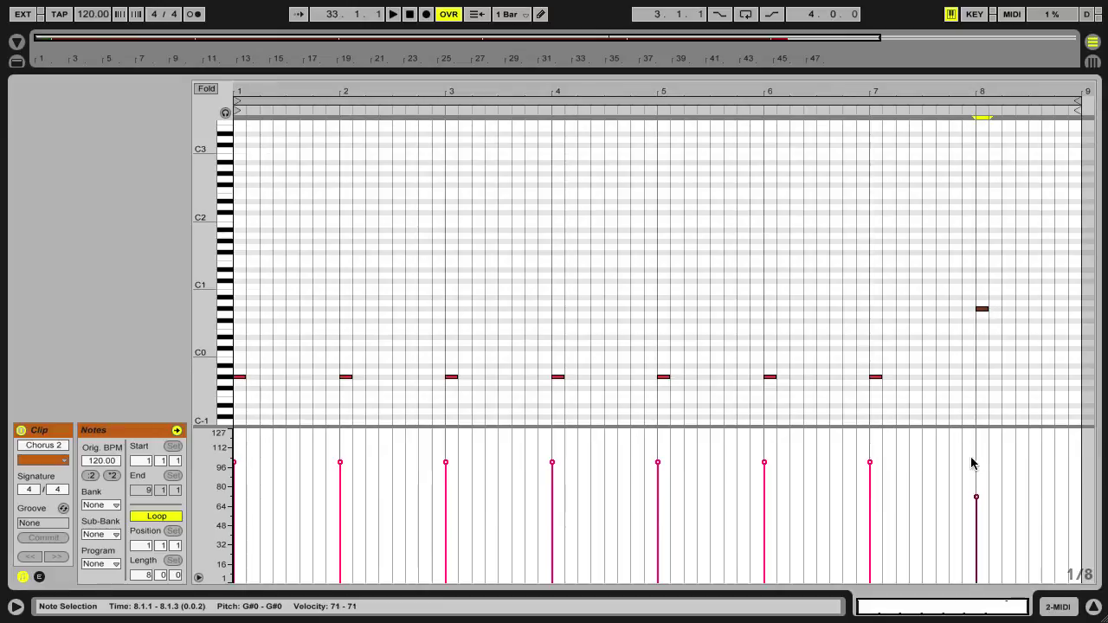
click(1095, 608)
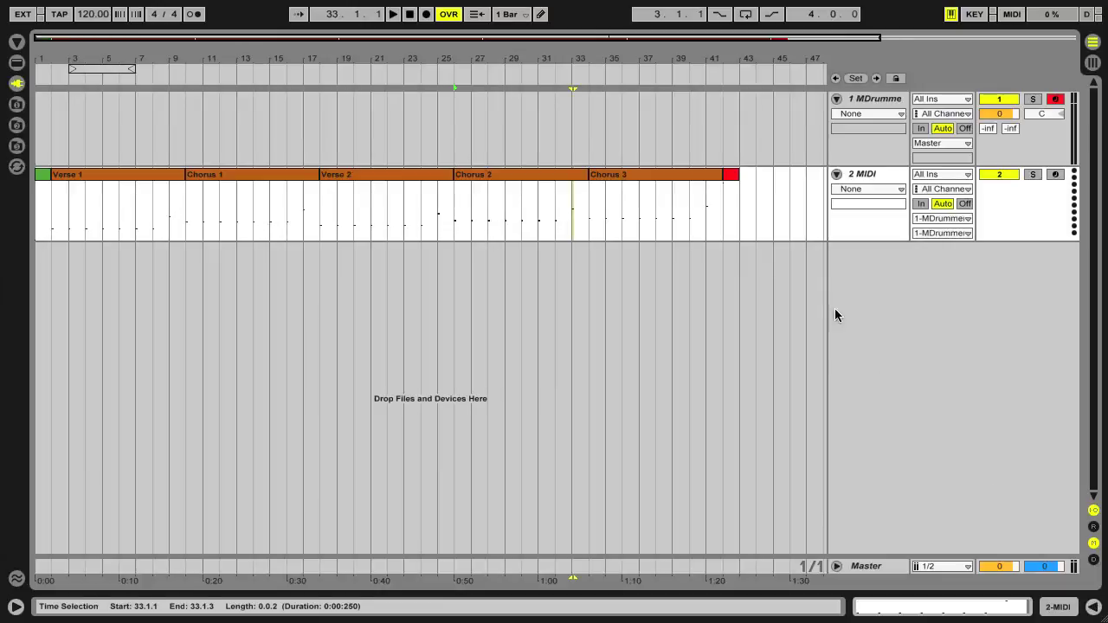
Step: Raise the velocity of the bar 8 break note in the Chorus 3 clip to about 127
double_click(700, 174)
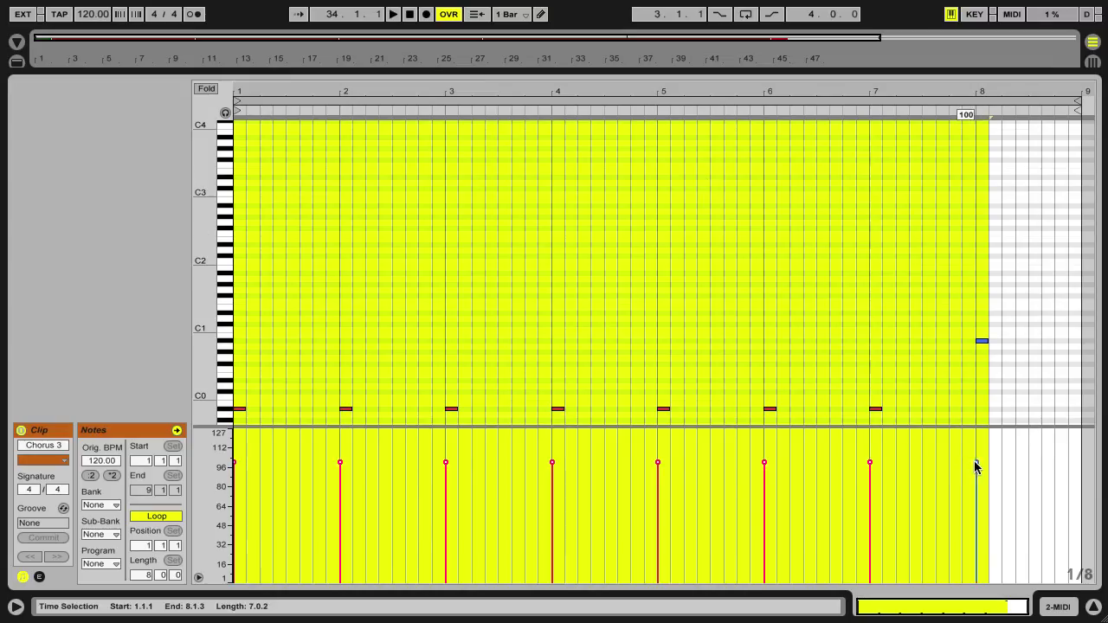
drag(976, 464, 976, 431)
click(1095, 608)
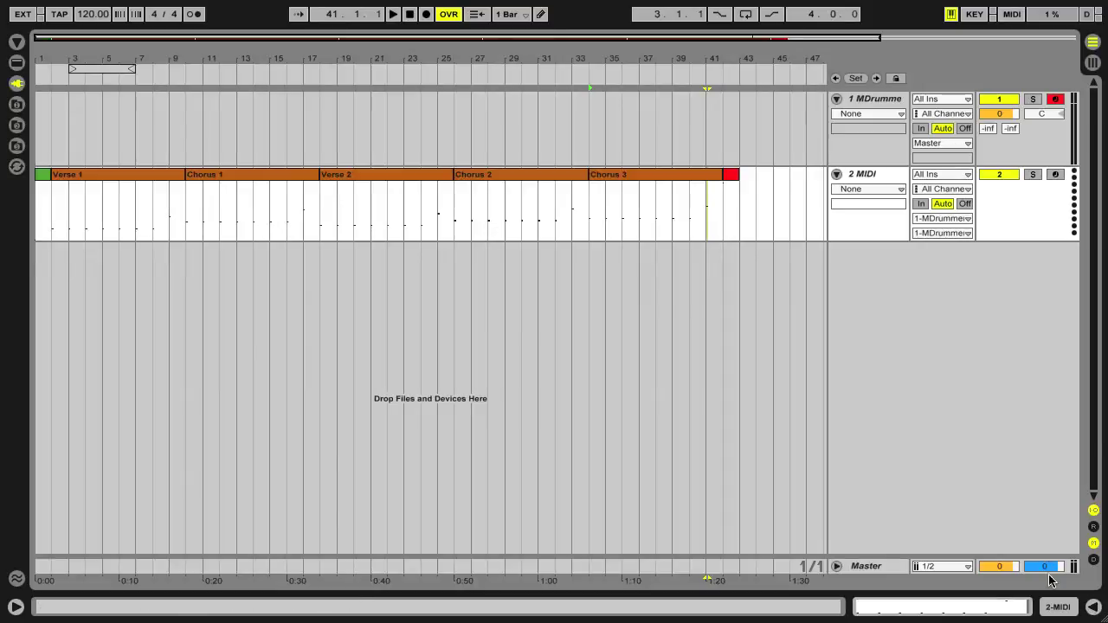
Step: Raise the velocity of the note in the red outro clip to about 127 and audition its loop
double_click(732, 175)
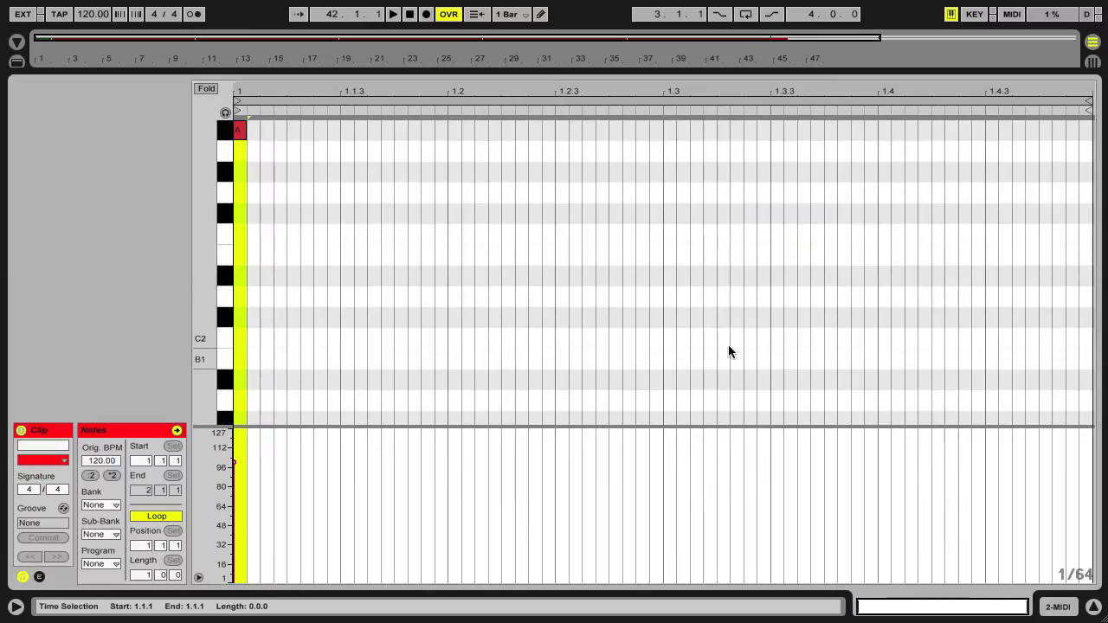
key(space)
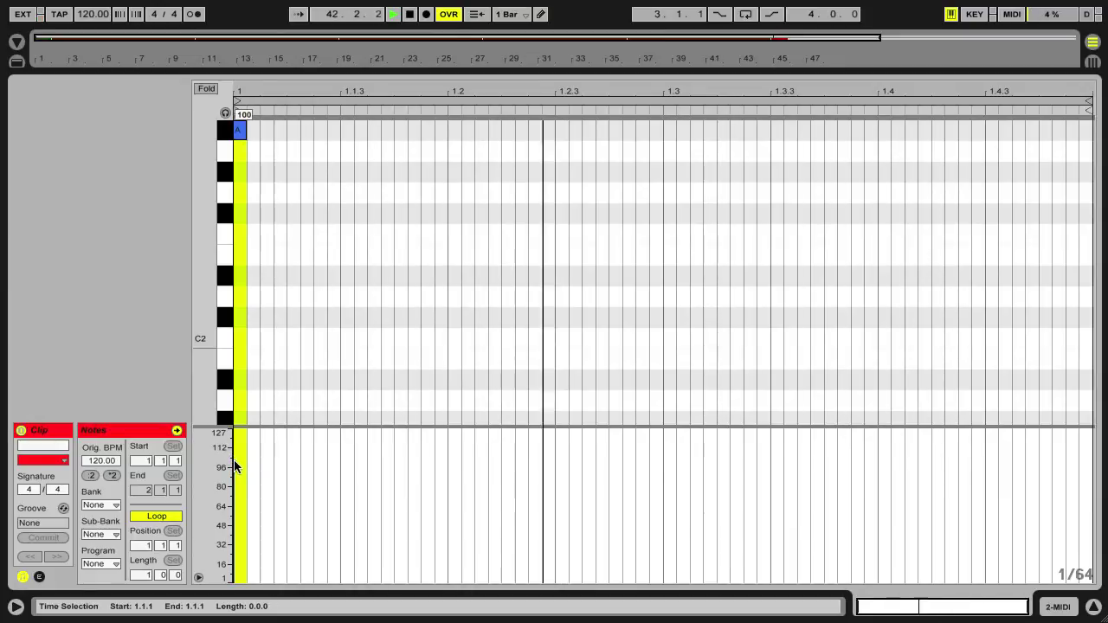
click(235, 468)
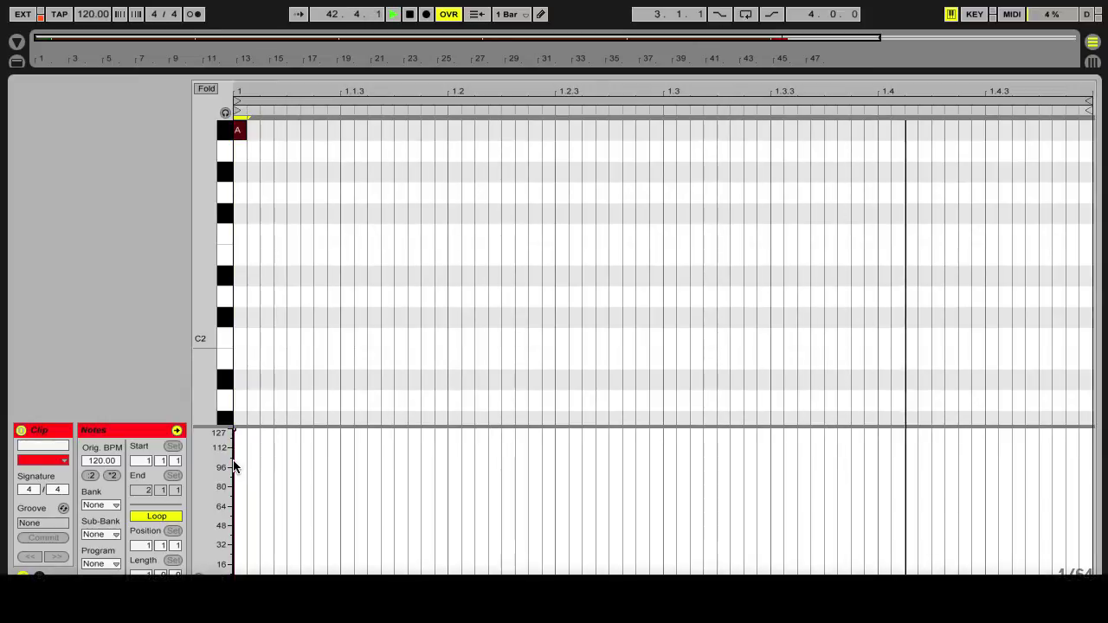
key(space)
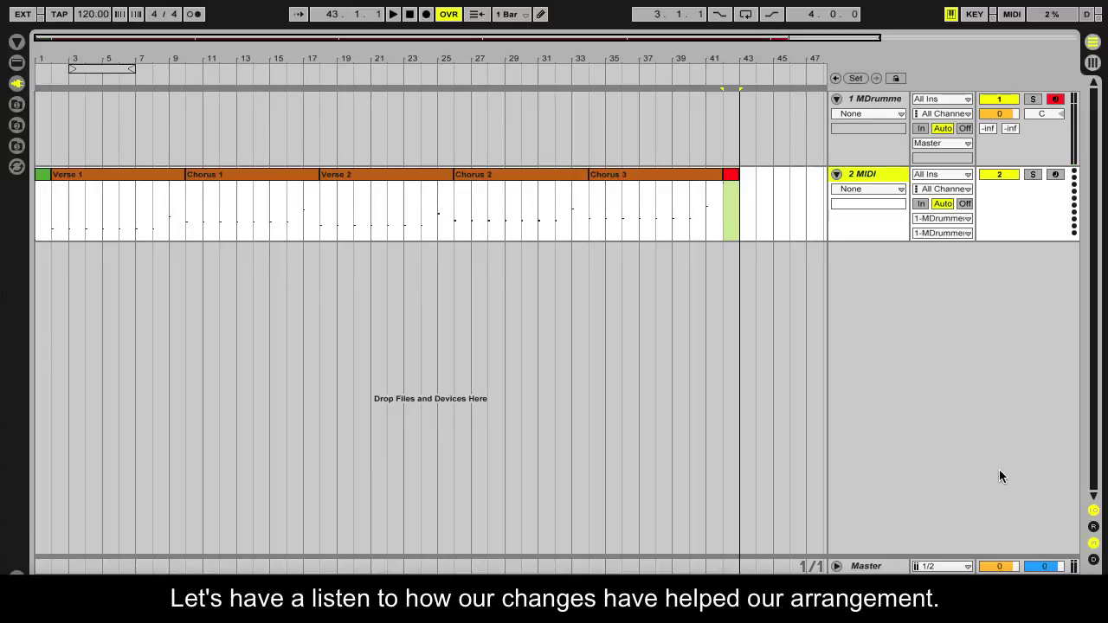
Step: Play the whole arrangement from the start through the outro and stop playback
click(411, 15)
key(space)
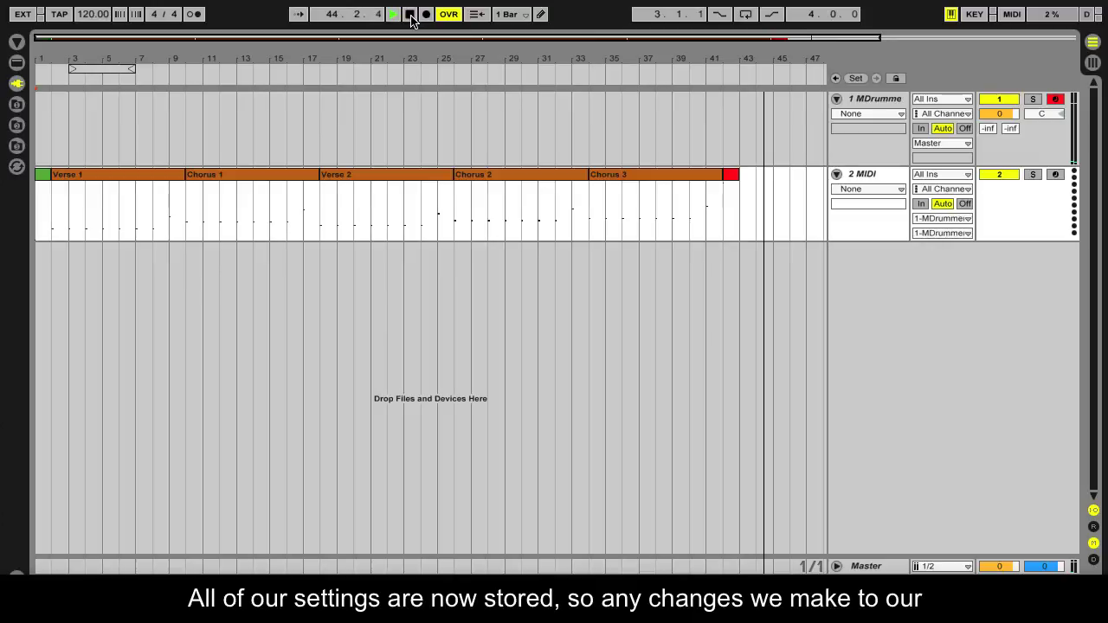
click(411, 15)
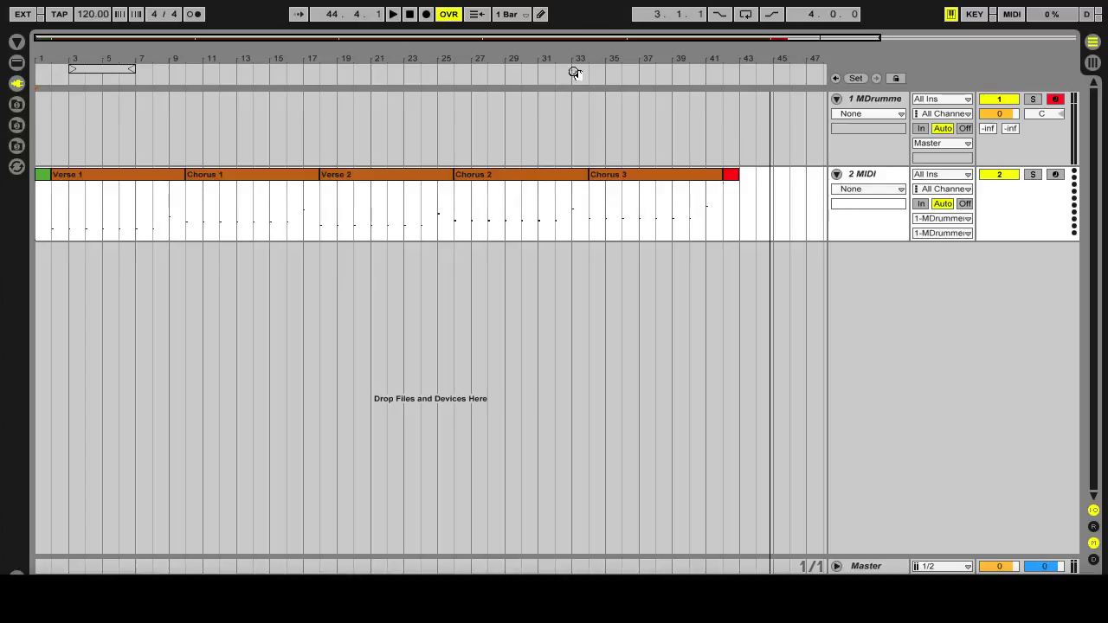
Step: Shorten the Chorus 2 clip to four bars, ending at bar 30, and move Chorus 3 and the outro up against it
scroll(590, 103, up, 3)
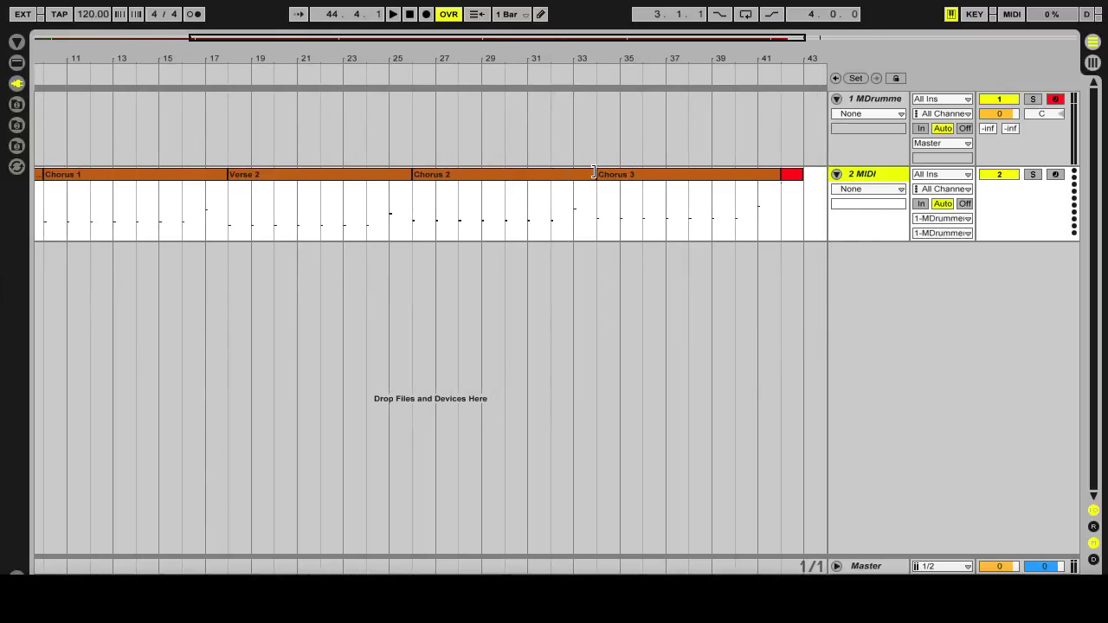
drag(594, 172, 507, 181)
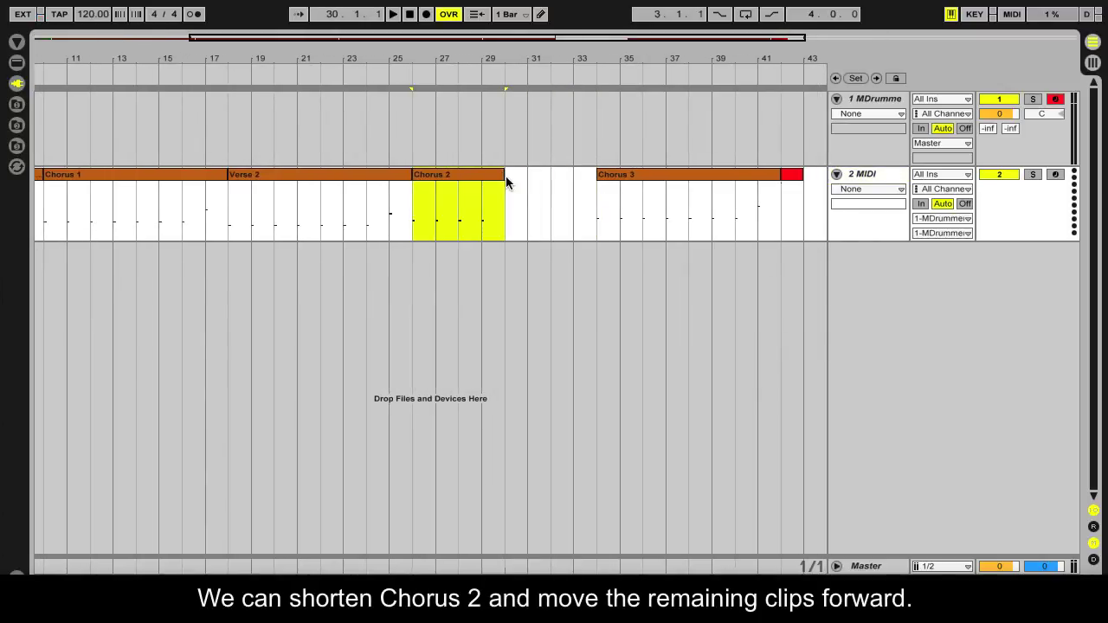
click(762, 206)
Step: Move the whole arrangement of clips so that the intro starts at bar 13
drag(806, 208, 270, 189)
double_click(536, 40)
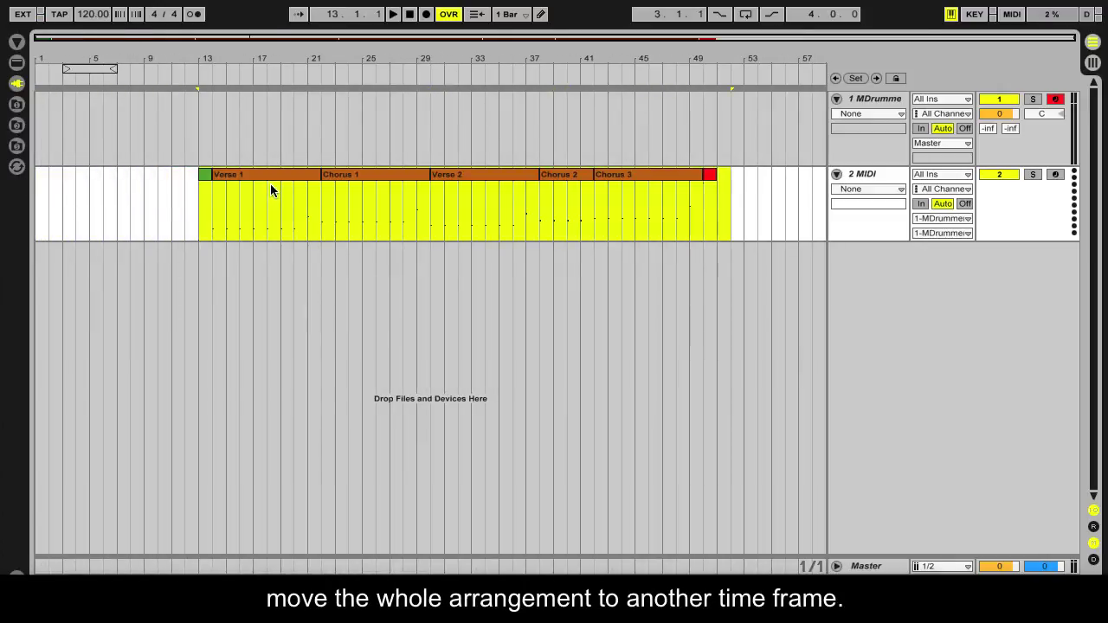
click(116, 180)
Step: Delete the Chorus 1 clip and move Verse 2 and all following clips to bar 22 to close the gap
click(344, 179)
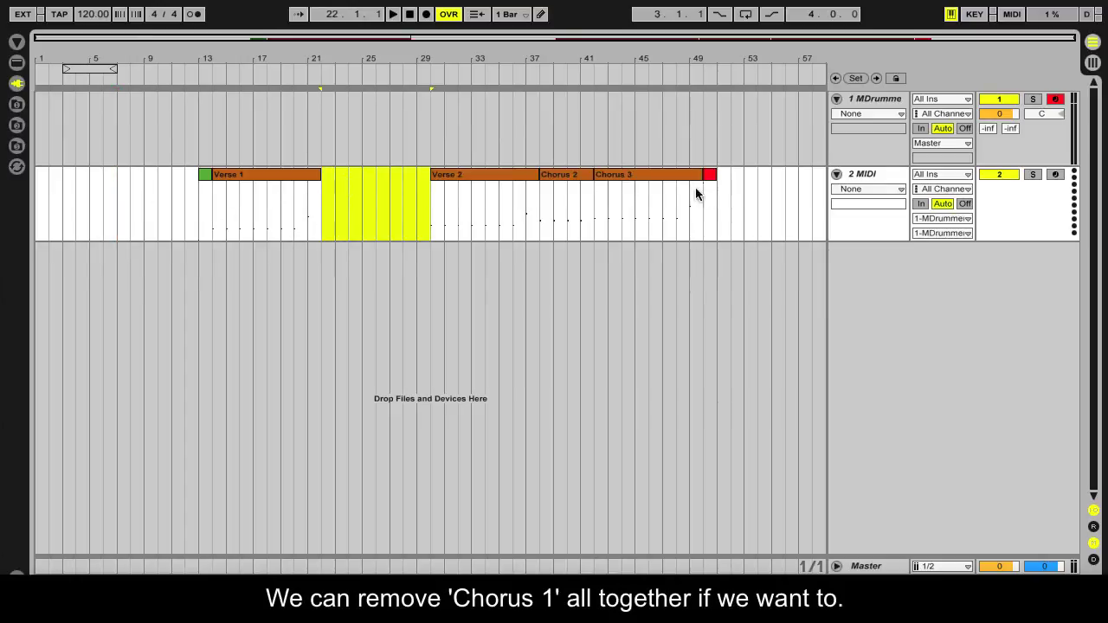
key(Delete)
drag(730, 191, 346, 186)
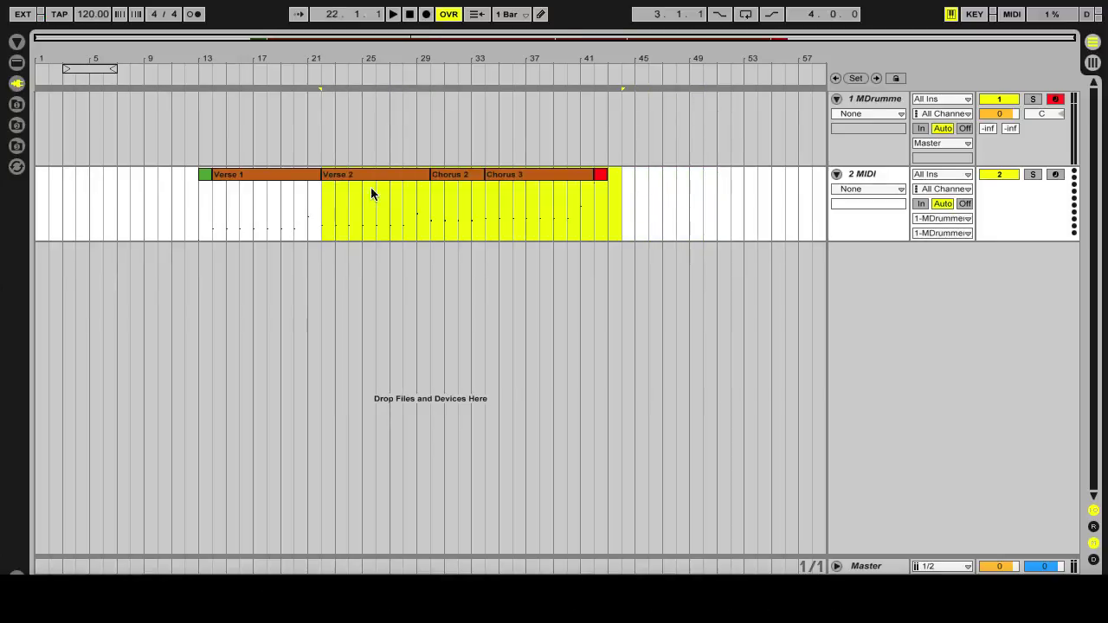
click(671, 210)
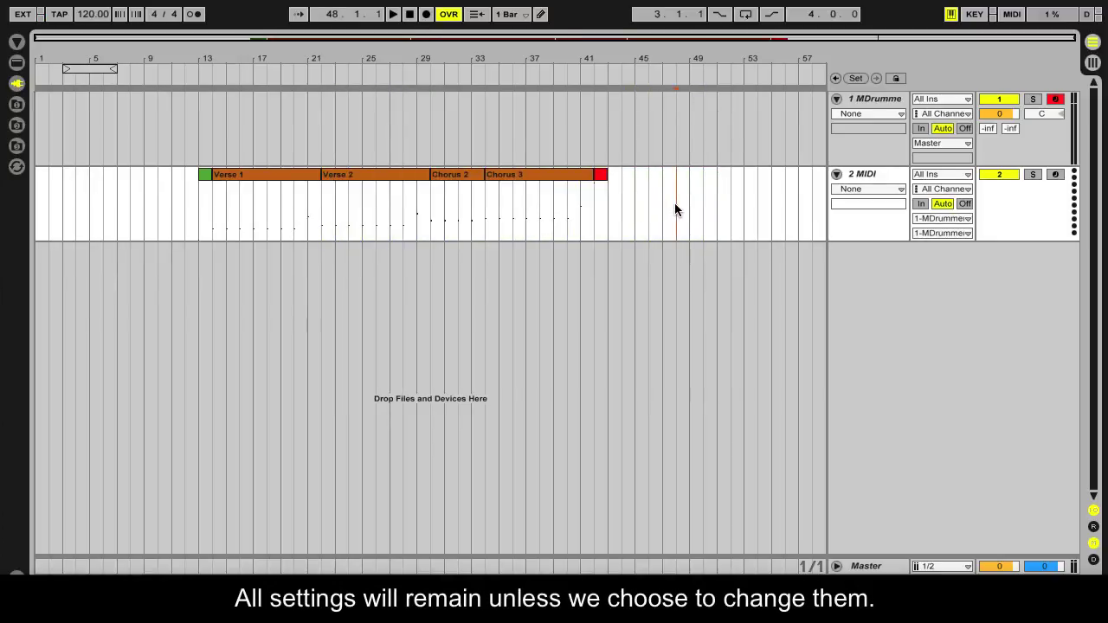